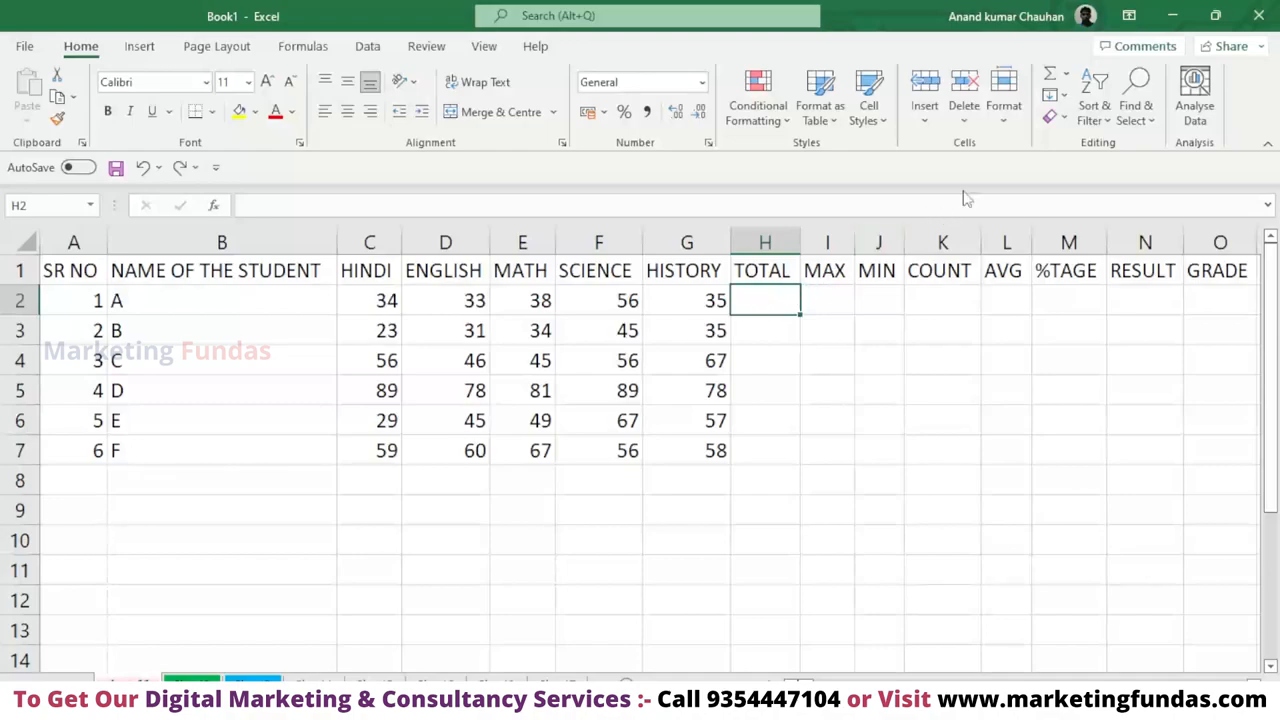
Total student A's marks in H2 by inserting the AutoSum function over C2:G2.
left_click(1066, 74)
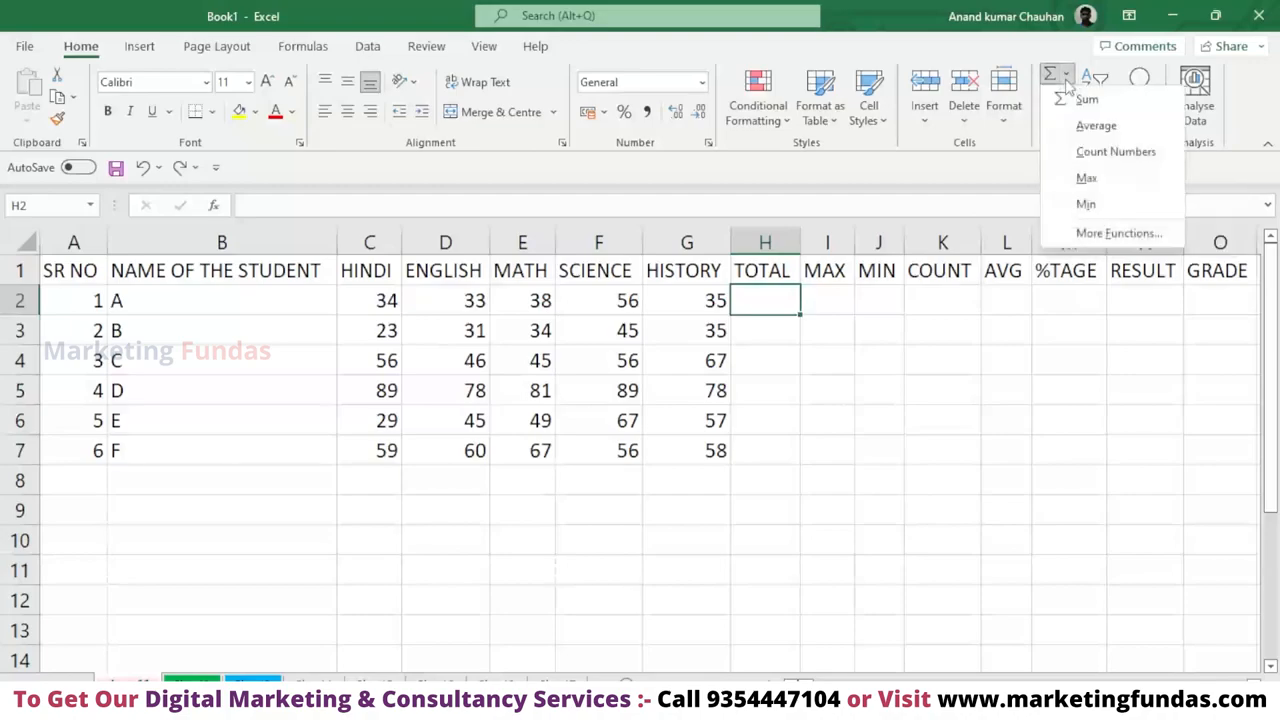
left_click(1086, 100)
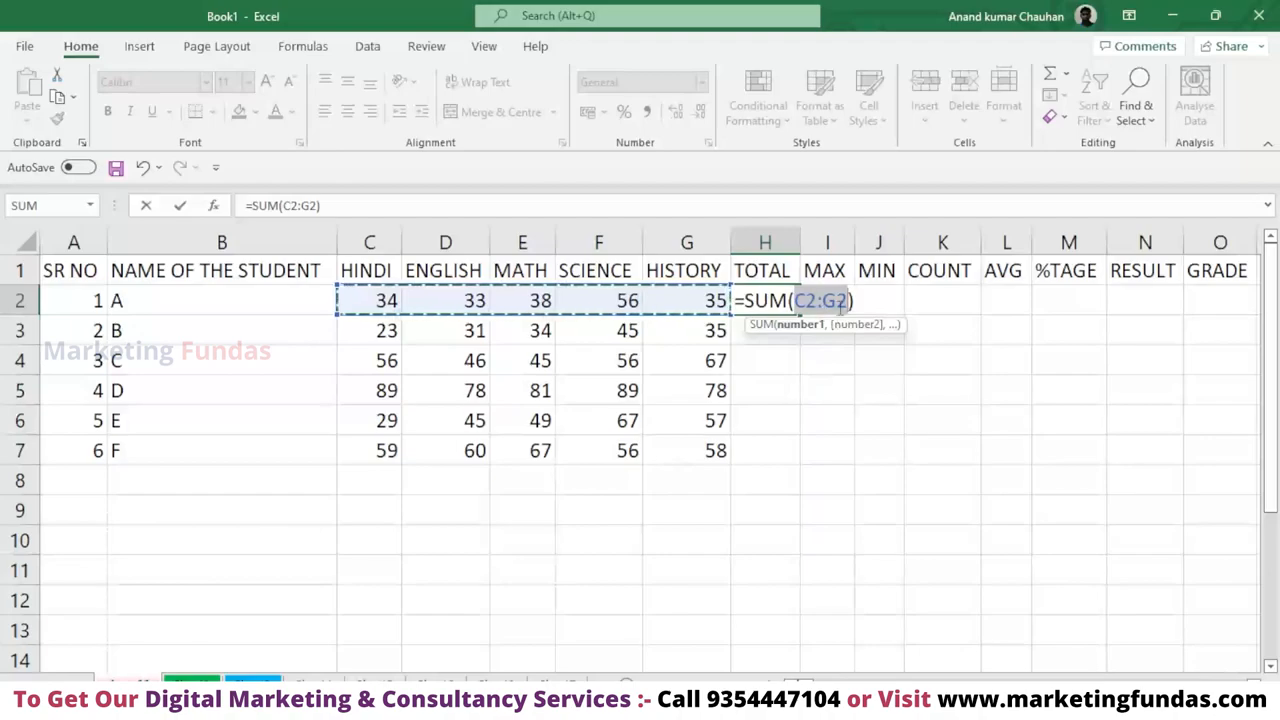
key("Return")
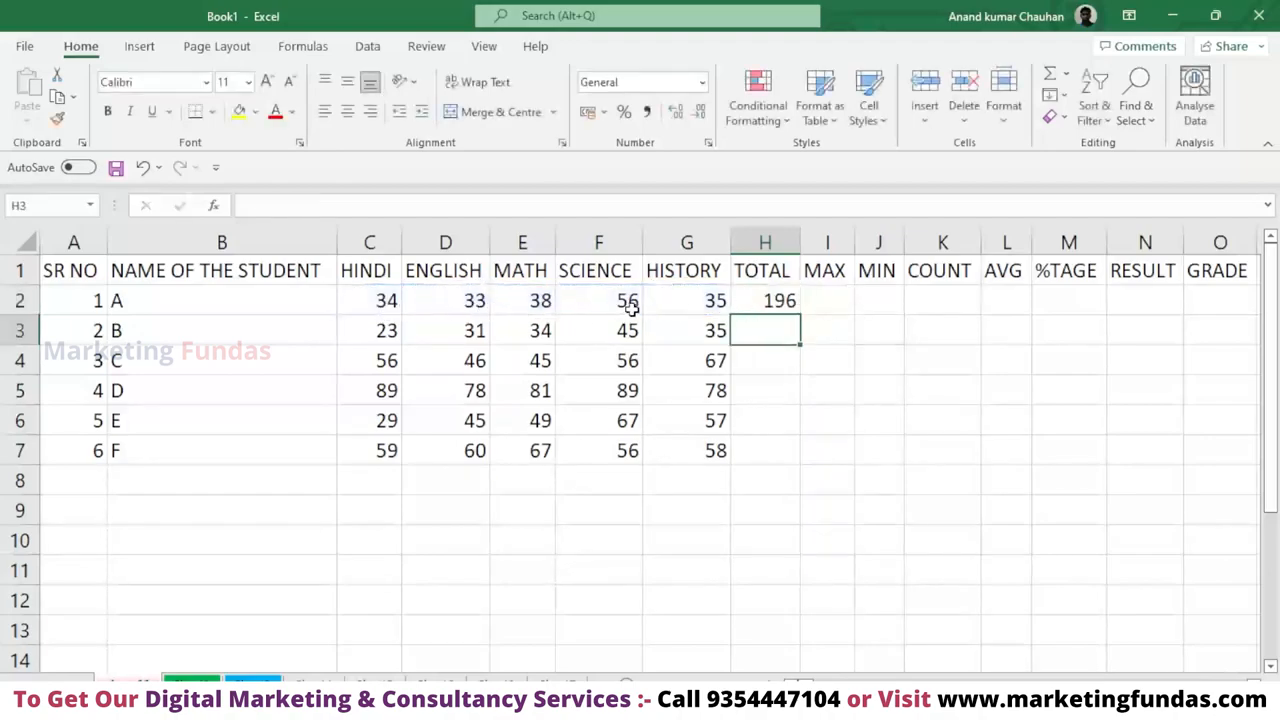
left_click(785, 301)
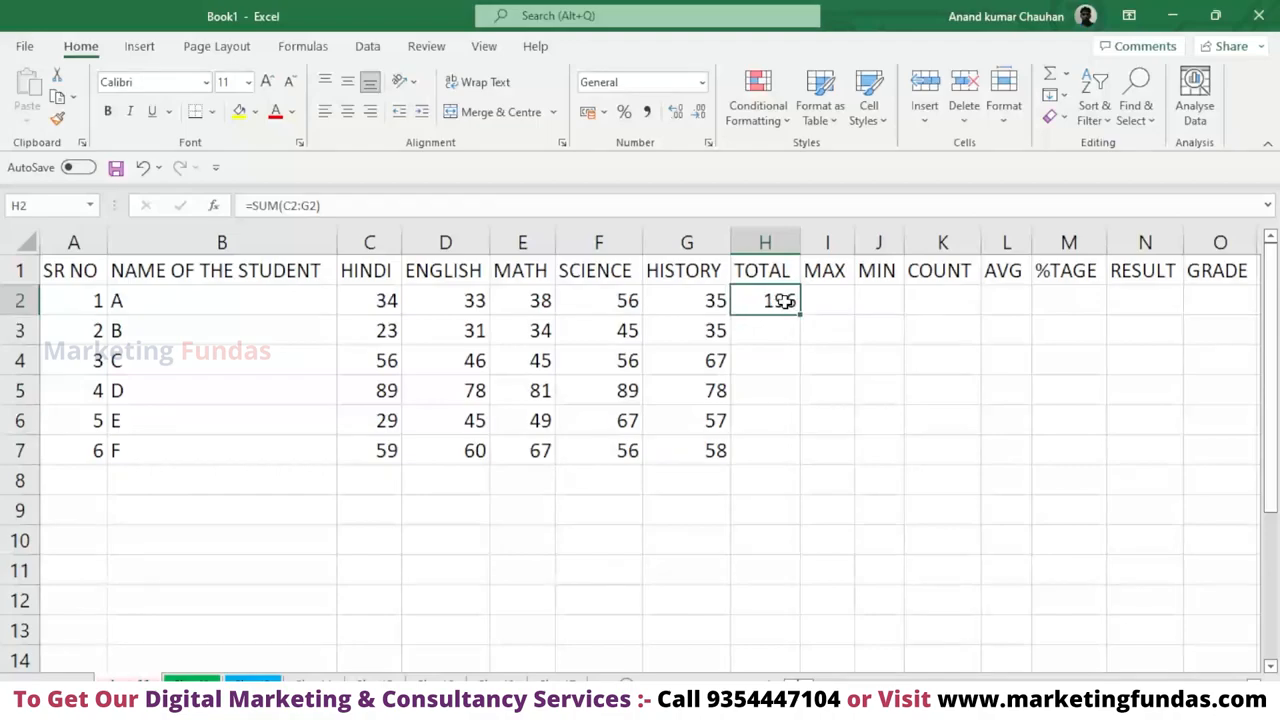
double_click(785, 301)
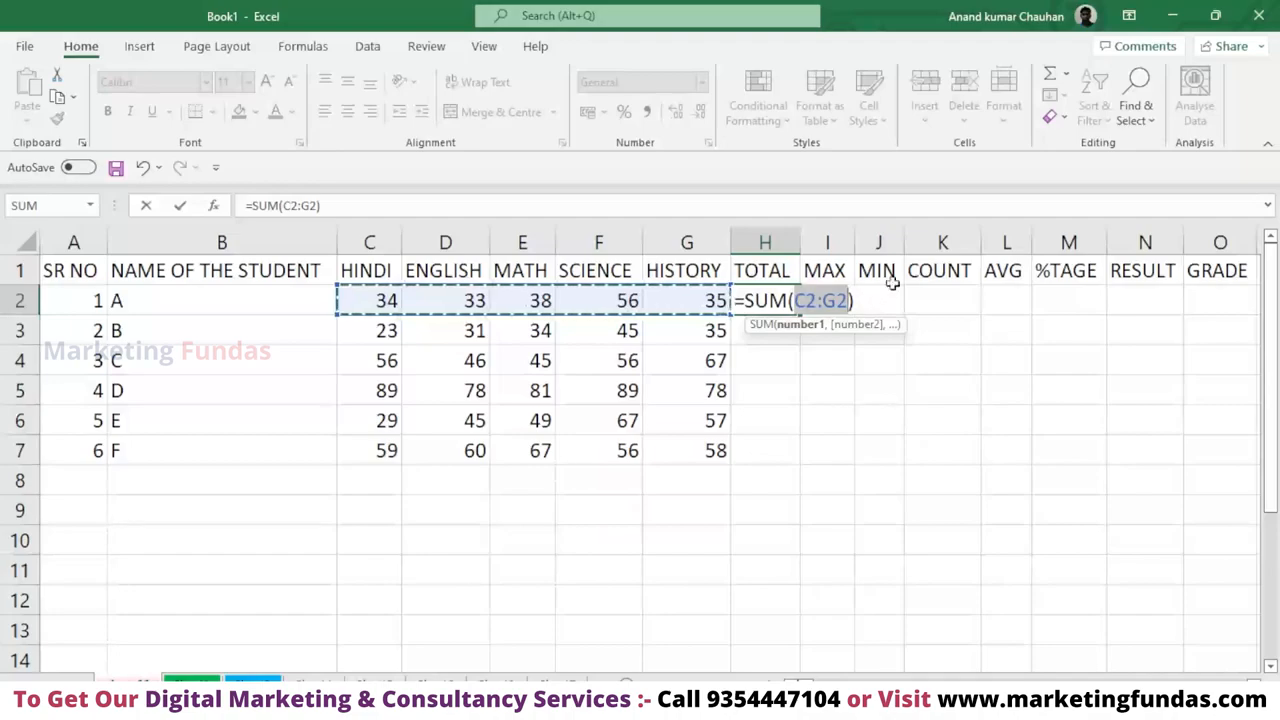
left_click(827, 360)
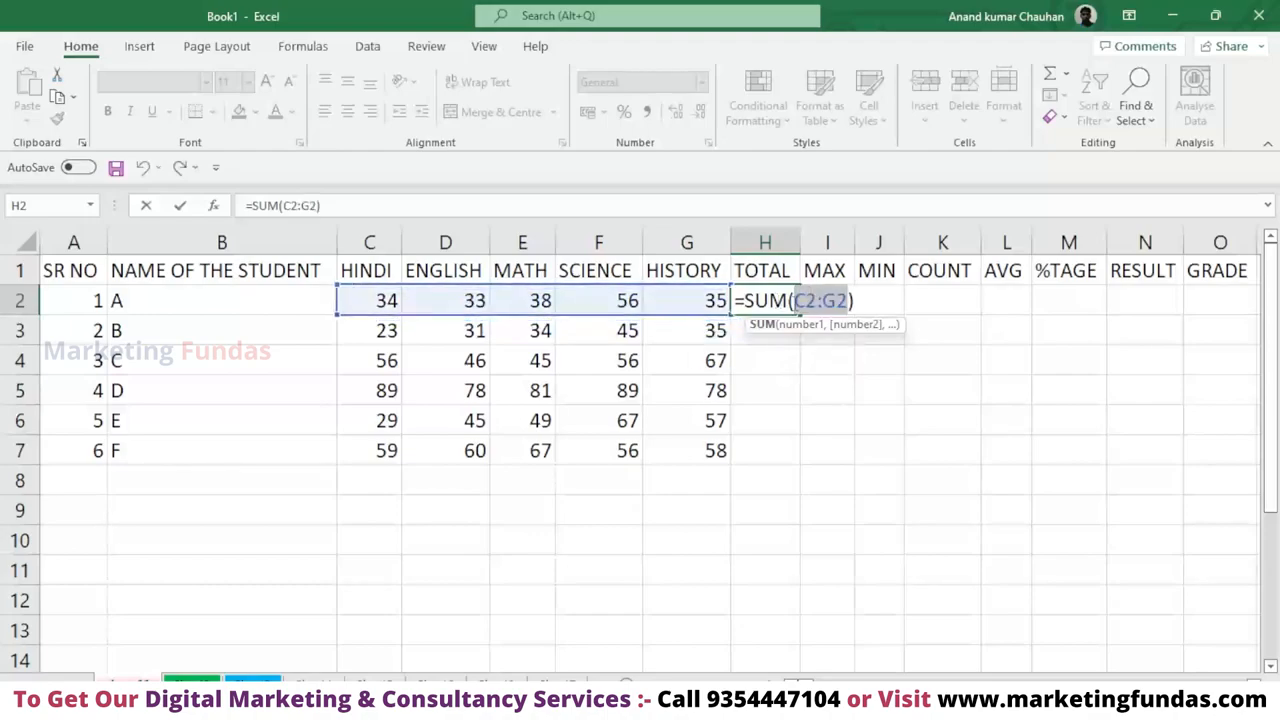
key("Return")
Replace the SUM formula in H2 with the cell-by-cell addition =C2+D2+E2+F2+G2.
left_click(780, 293)
key("Delete")
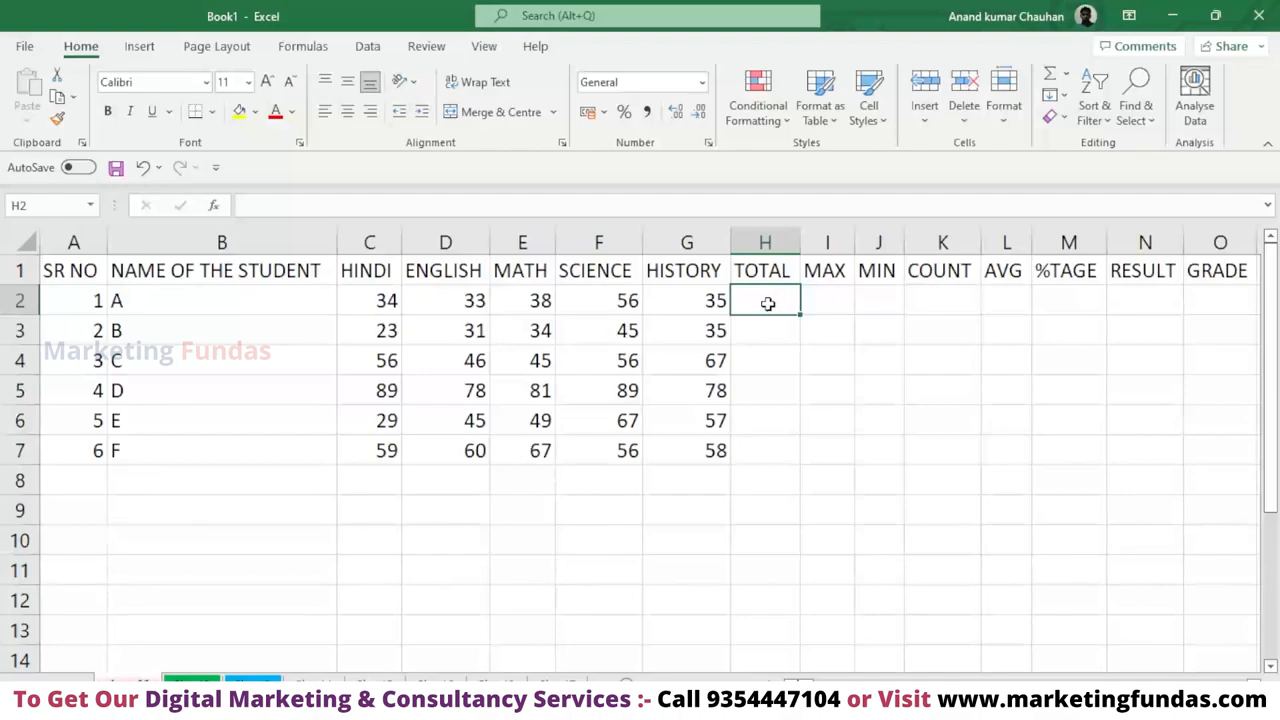
type("=")
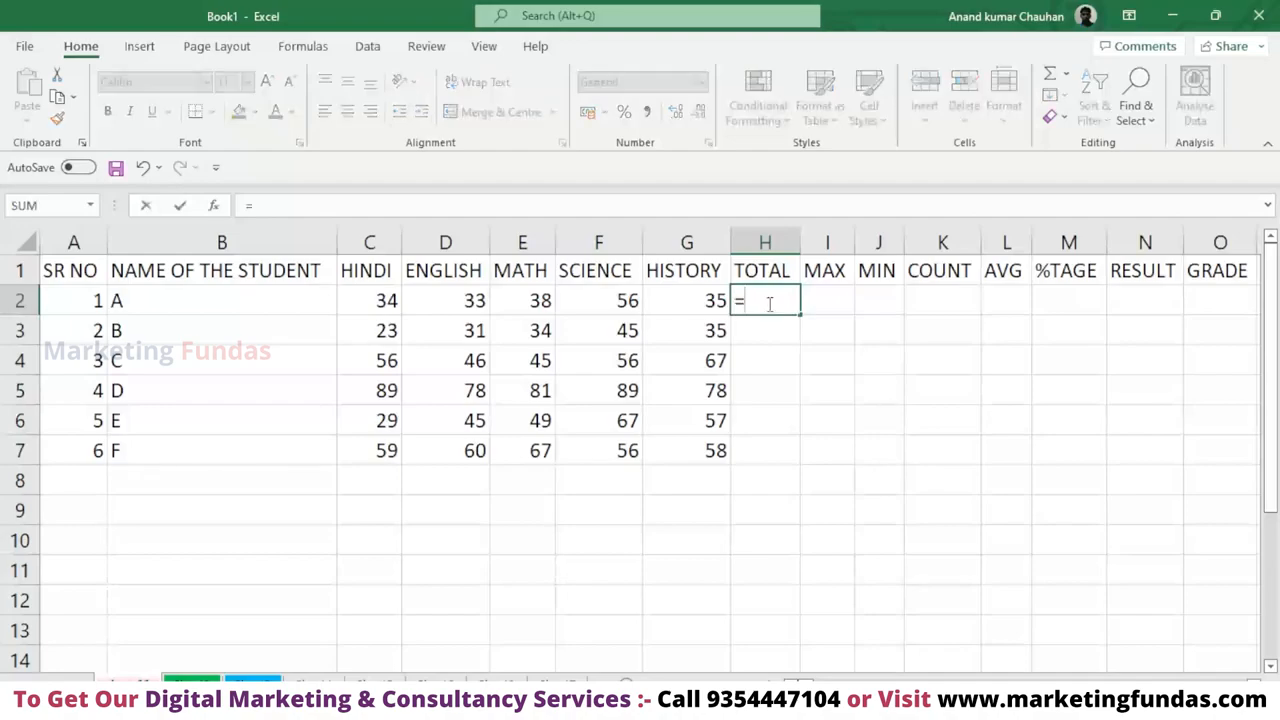
left_click(388, 308)
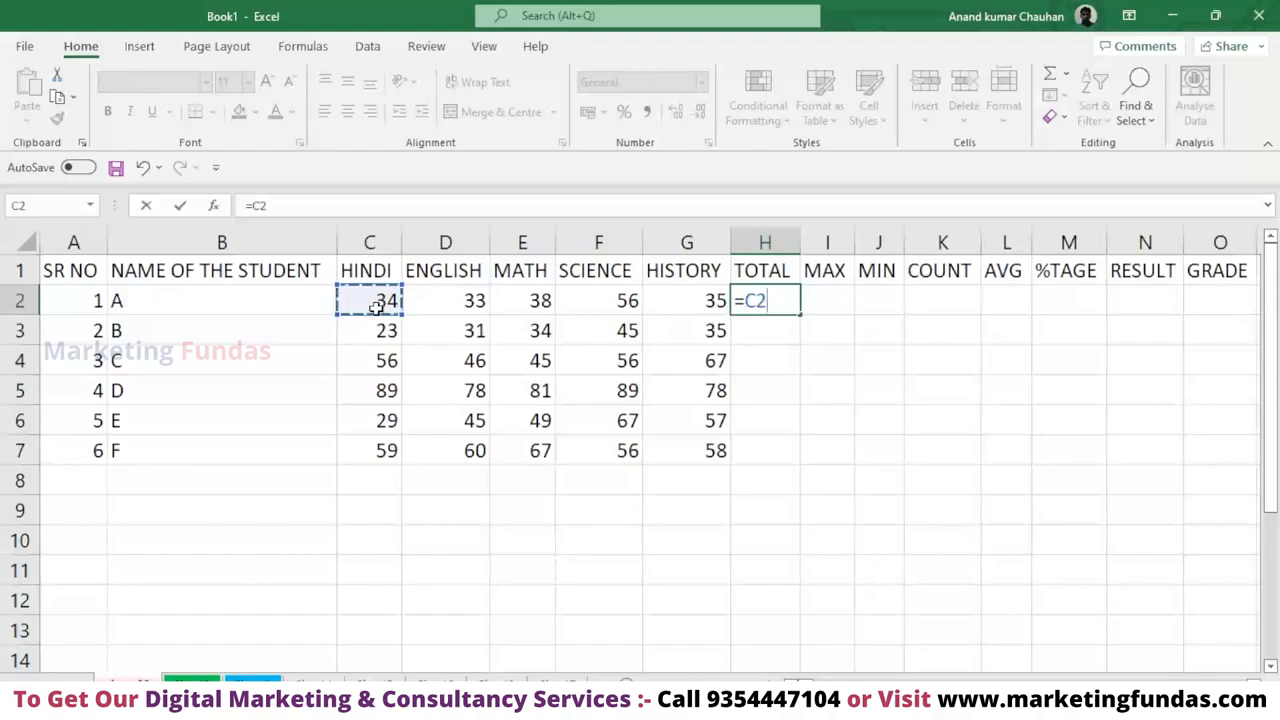
type("=")
key("BackSpace")
type("+")
left_click(445, 296)
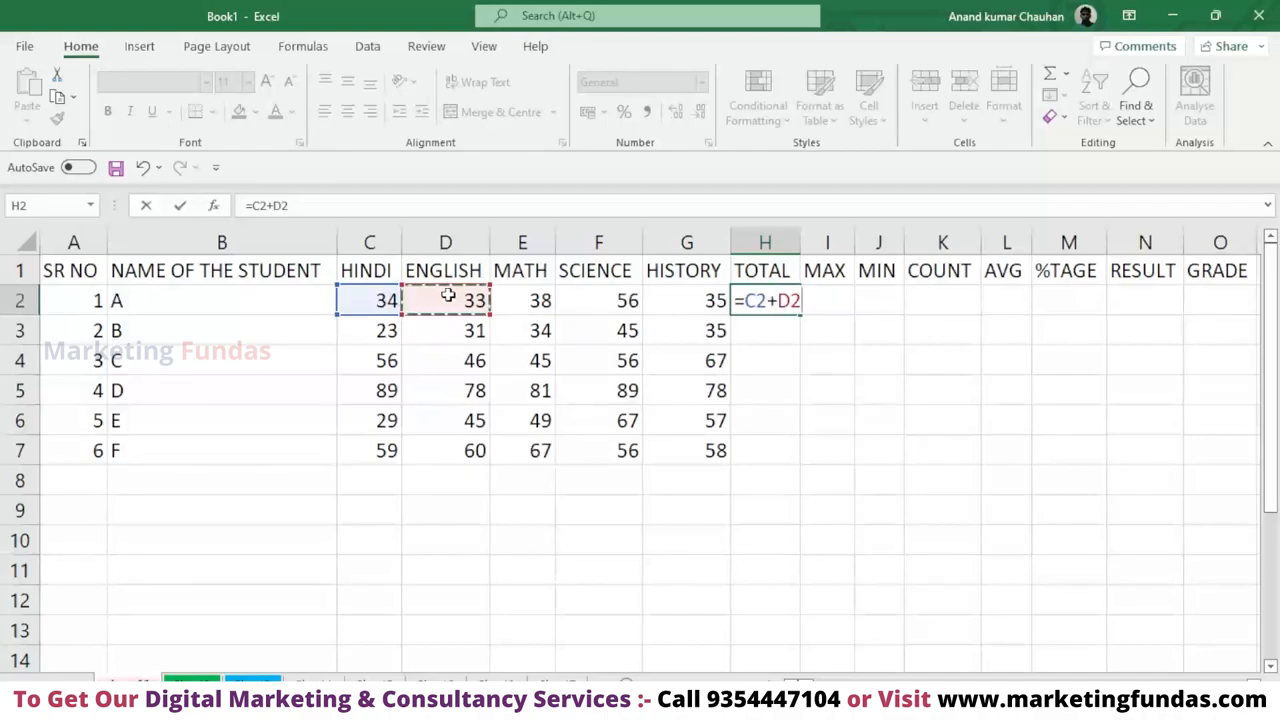
type("+")
left_click(523, 303)
type("+")
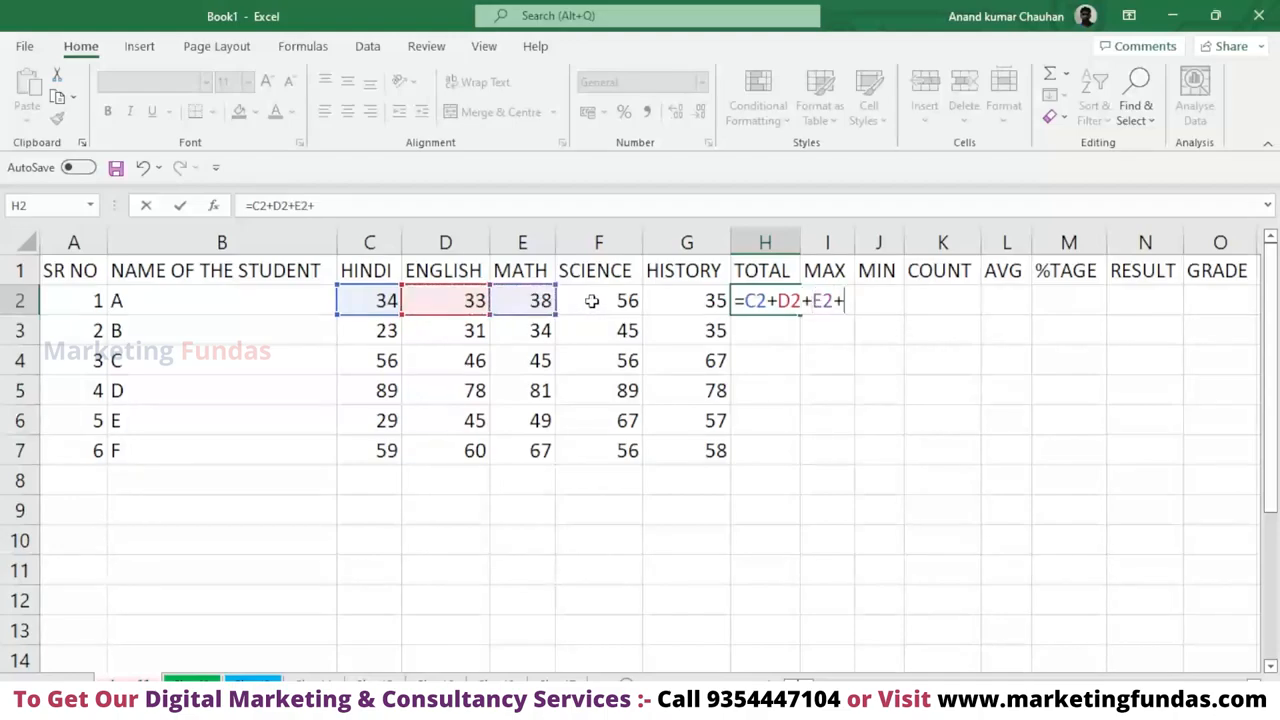
left_click(609, 303)
type("+")
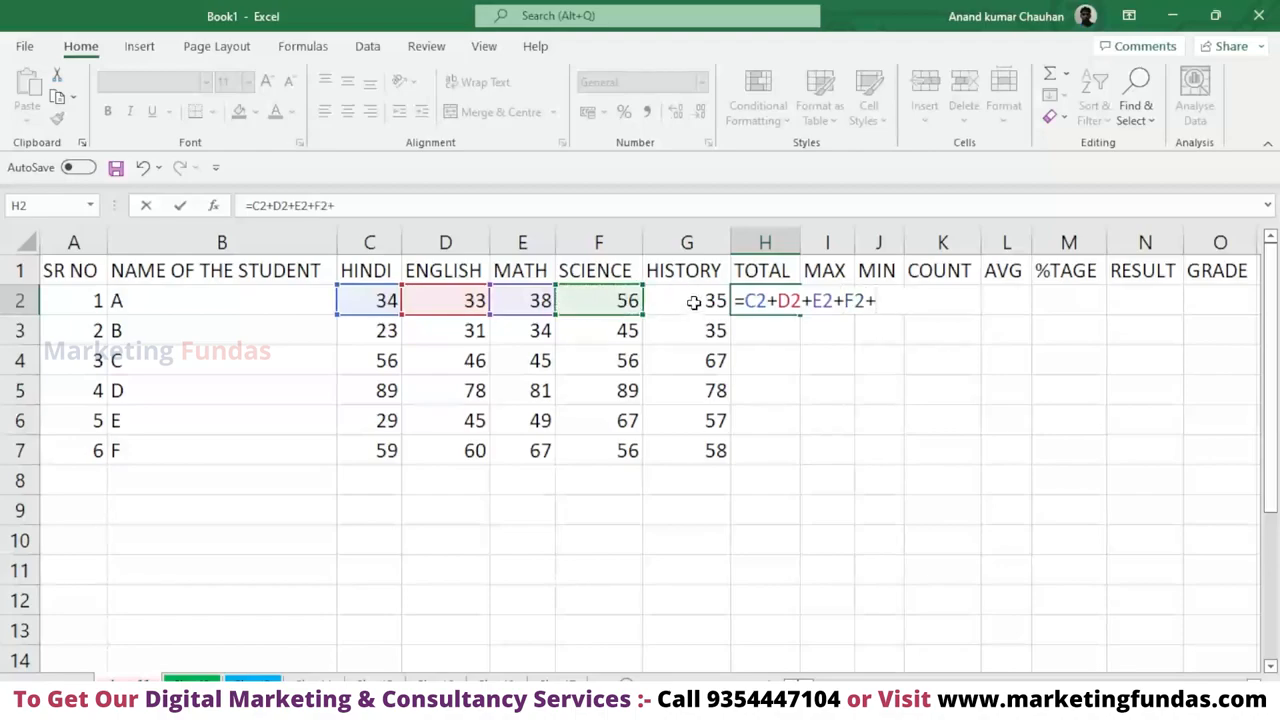
left_click(693, 303)
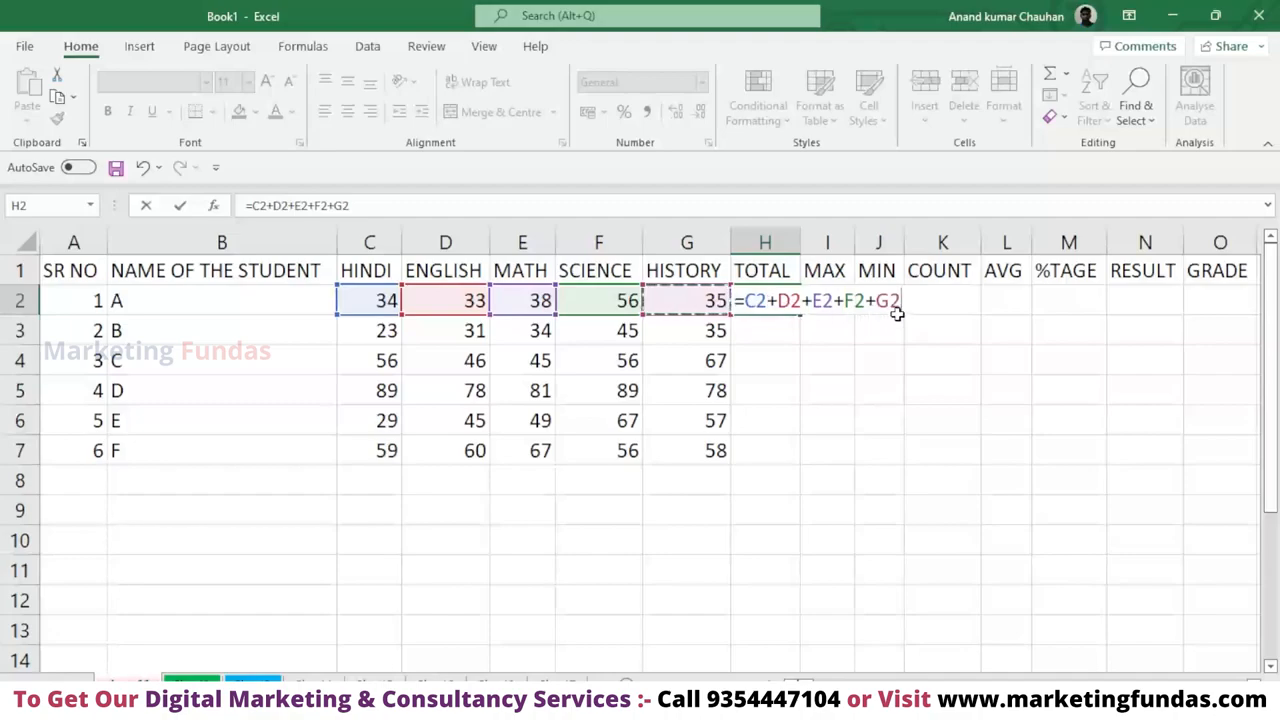
key("Return")
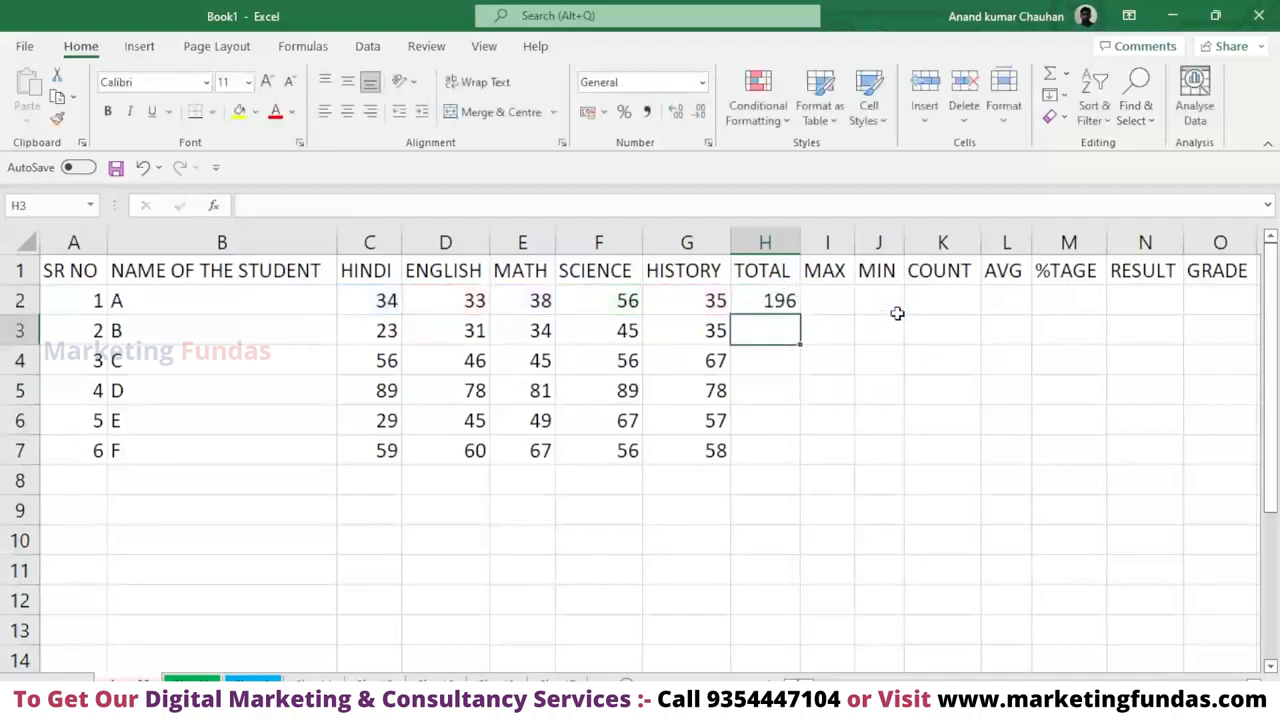
Examine the addition formula stored in H2, both in the expanded formula bar and inside the cell.
left_click(768, 300)
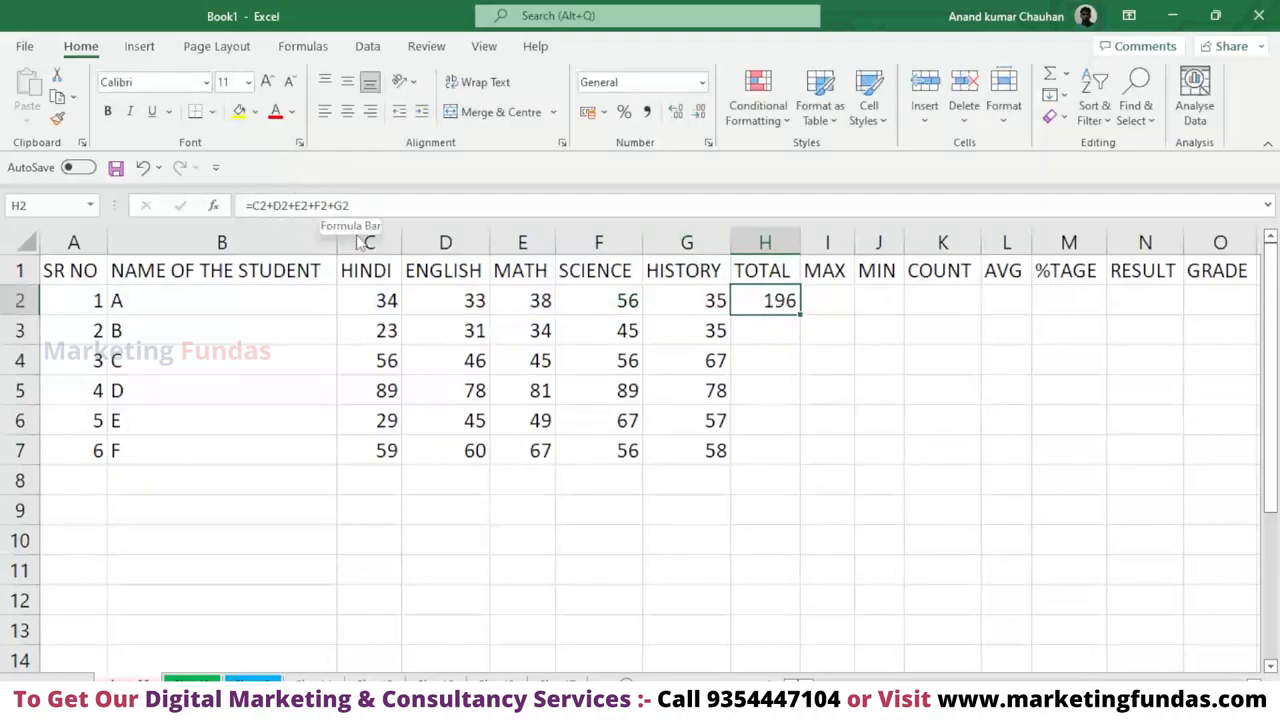
left_click(1267, 206)
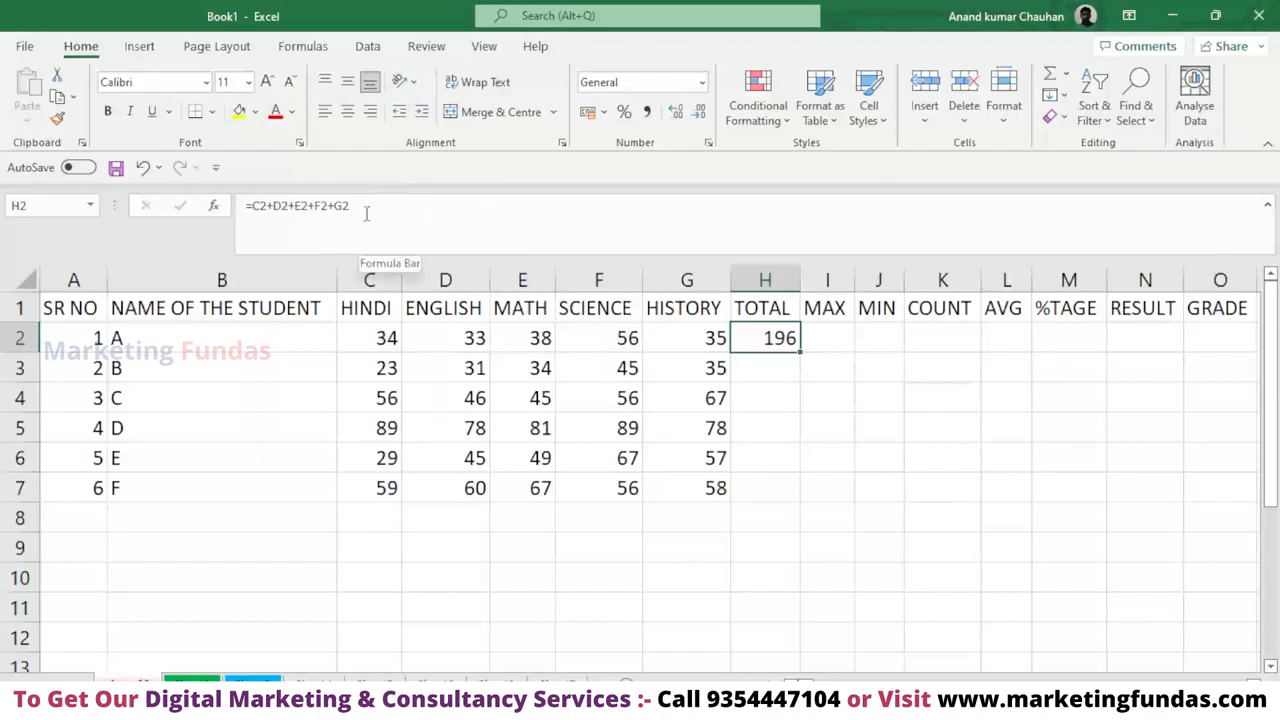
left_click(1267, 206)
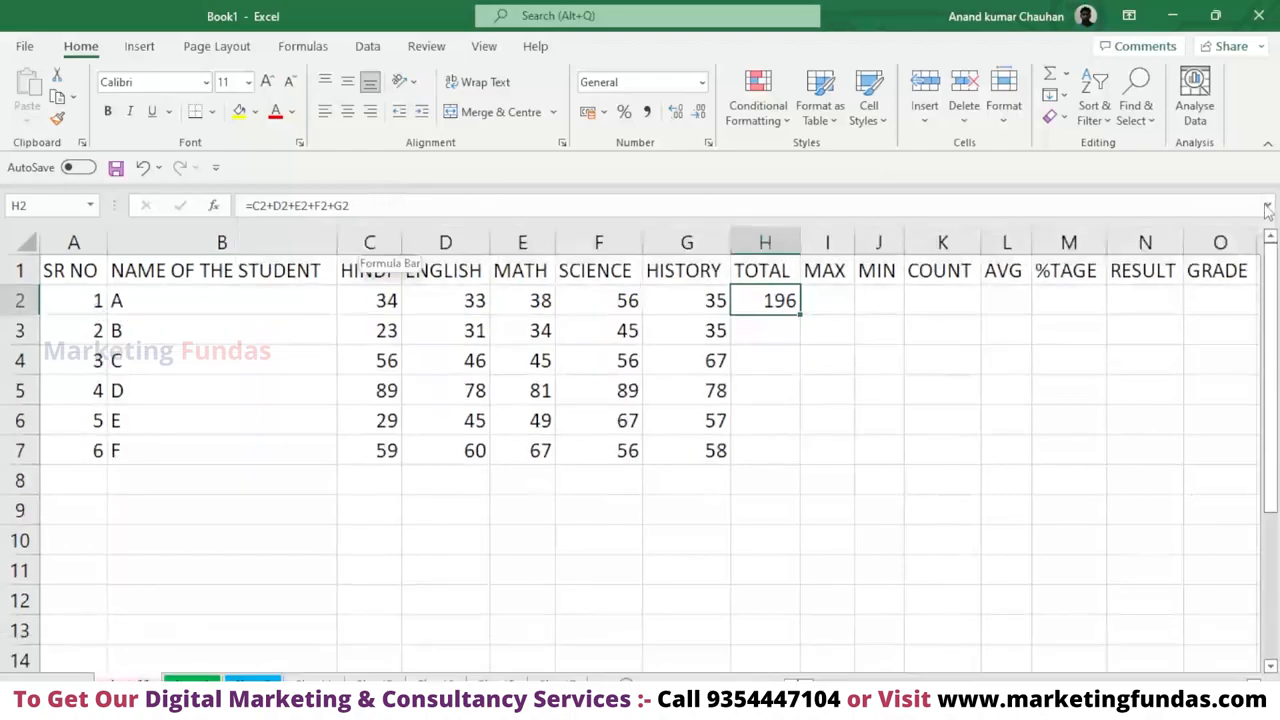
double_click(779, 300)
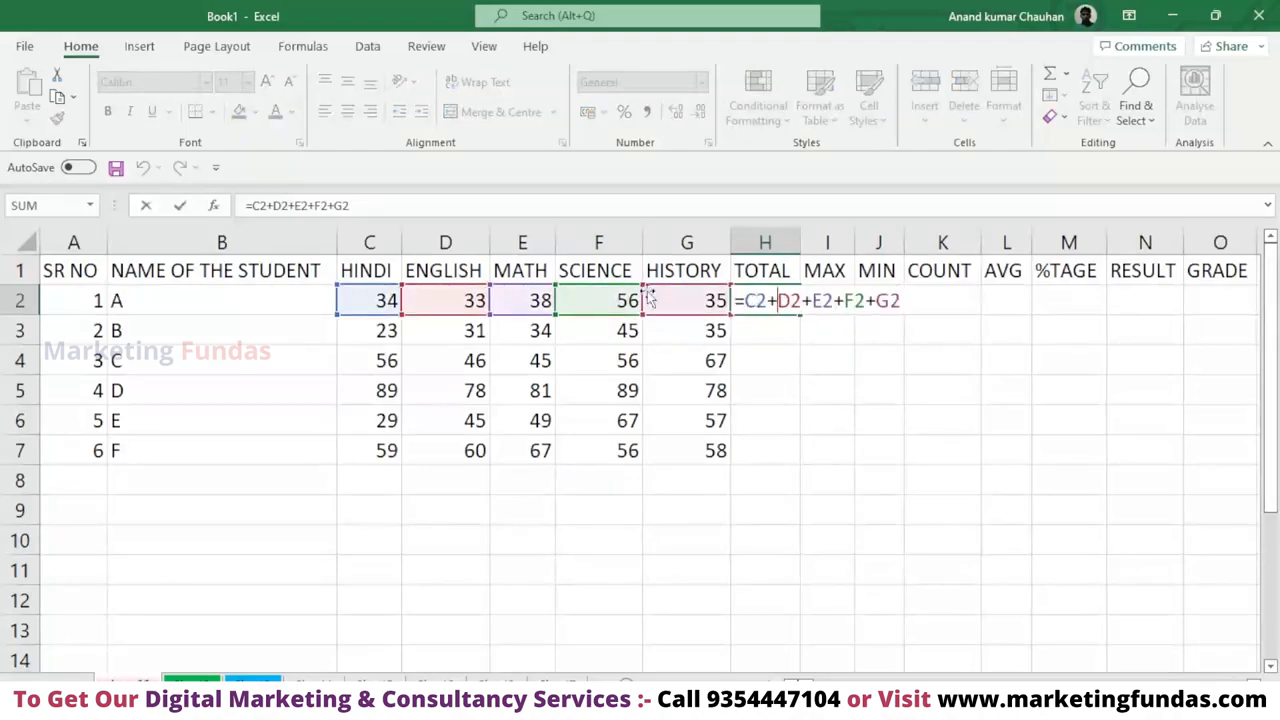
left_click(770, 327)
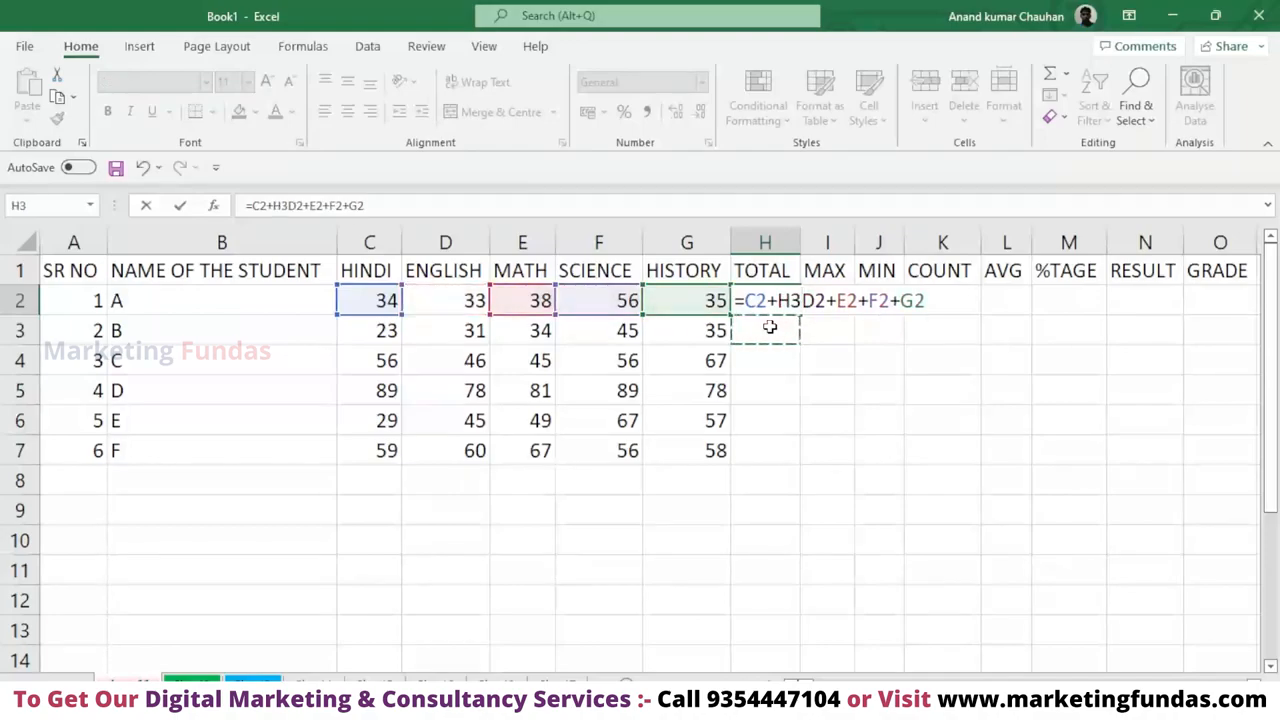
key("BackSpace")
key("BackSpace")
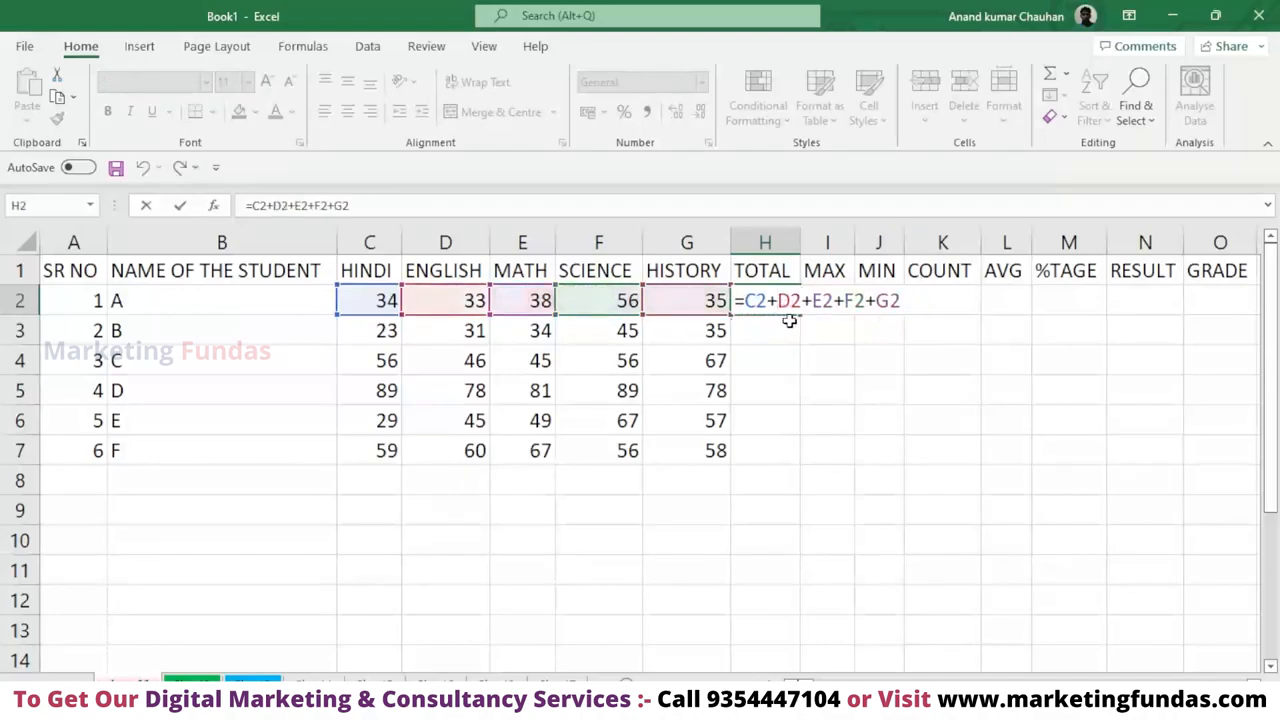
key("Return")
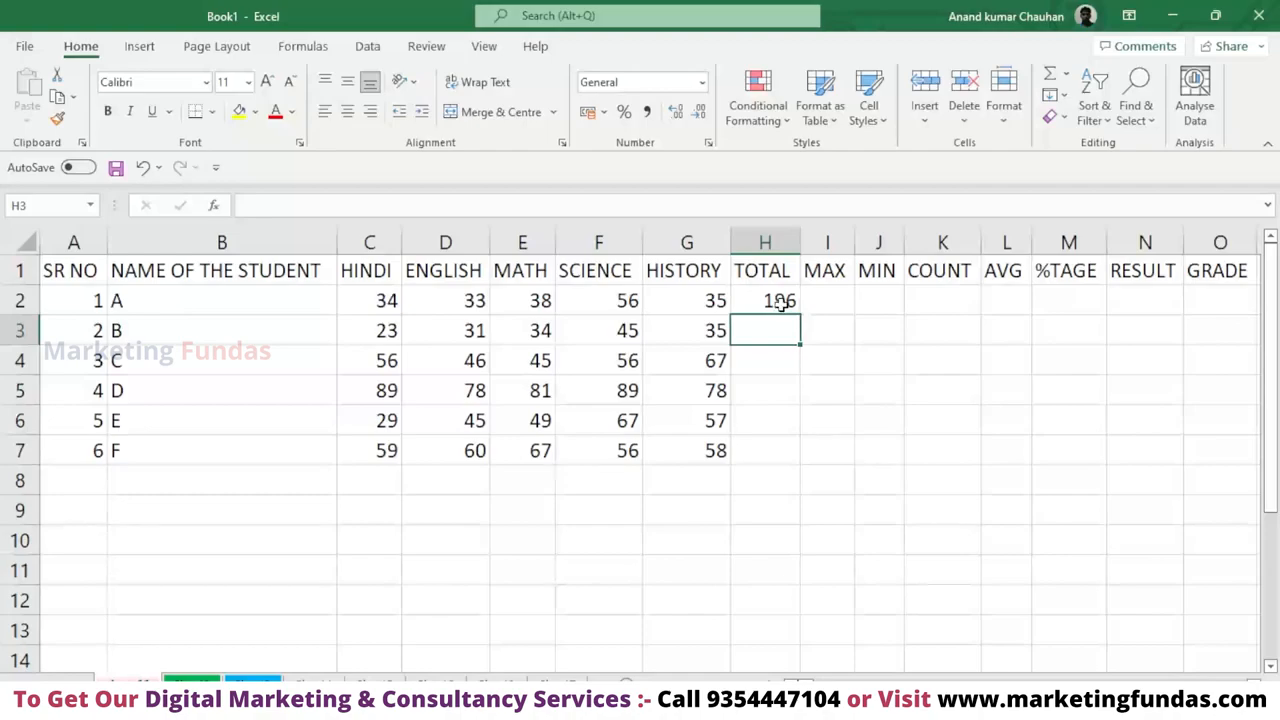
Fill the H2 total formula down through H7, undoing and repeating the fill to try both methods.
left_click(780, 302)
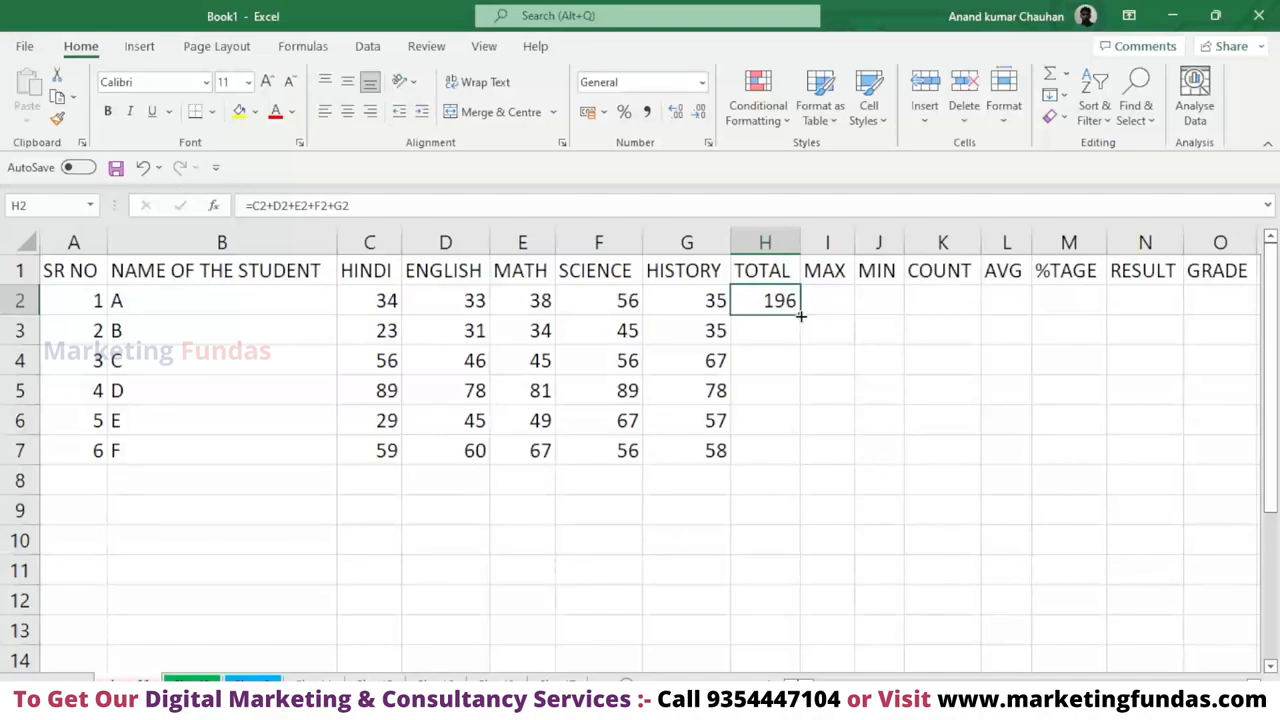
double_click(801, 315)
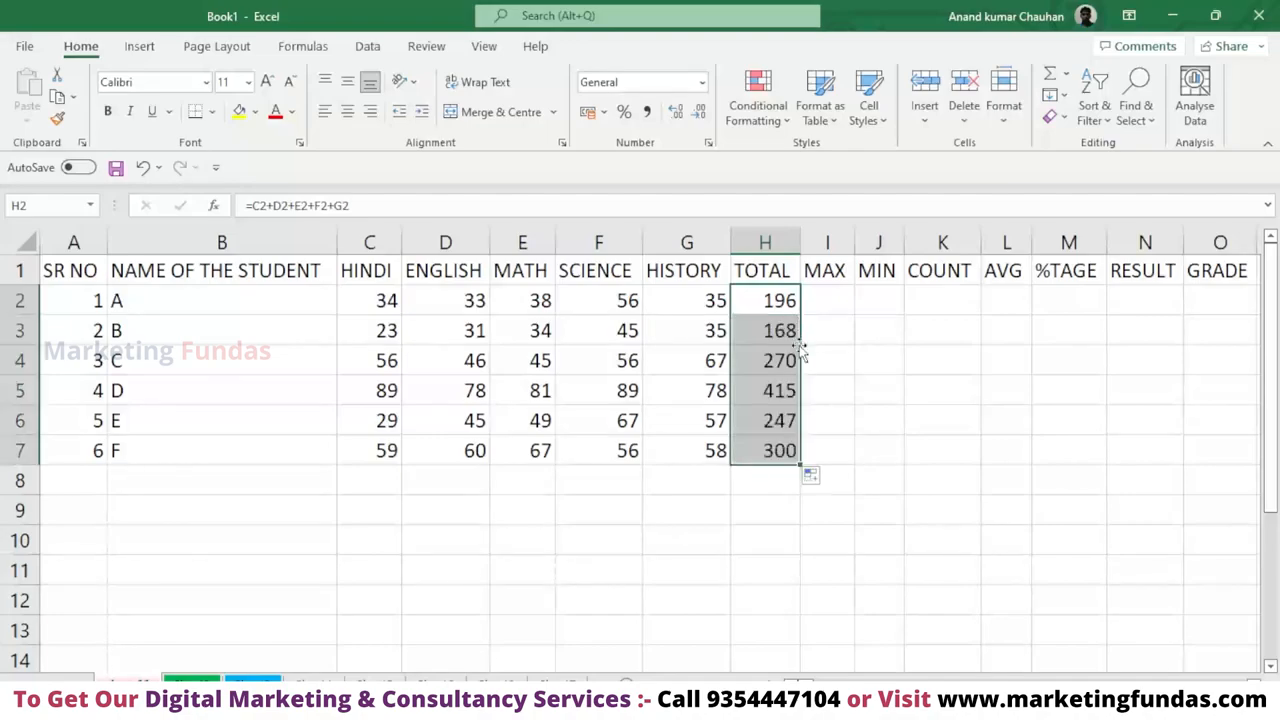
key("ctrl+z")
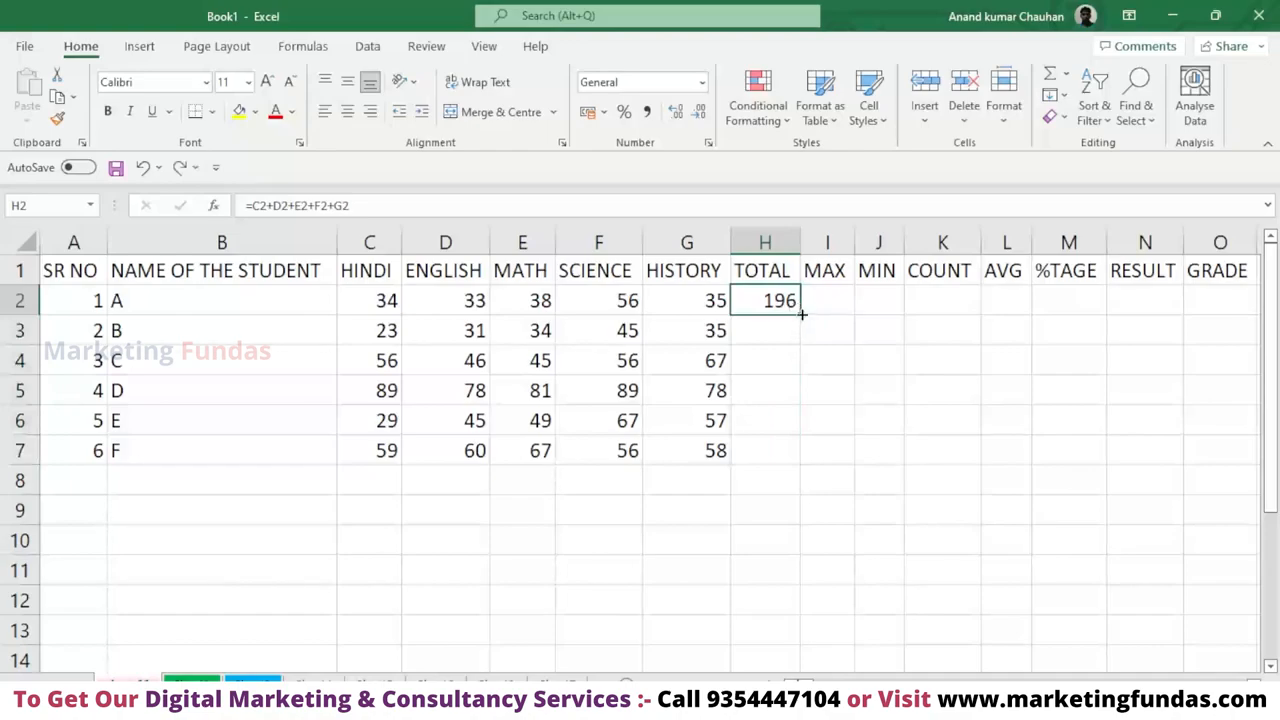
left_click_drag(802, 314, 811, 457)
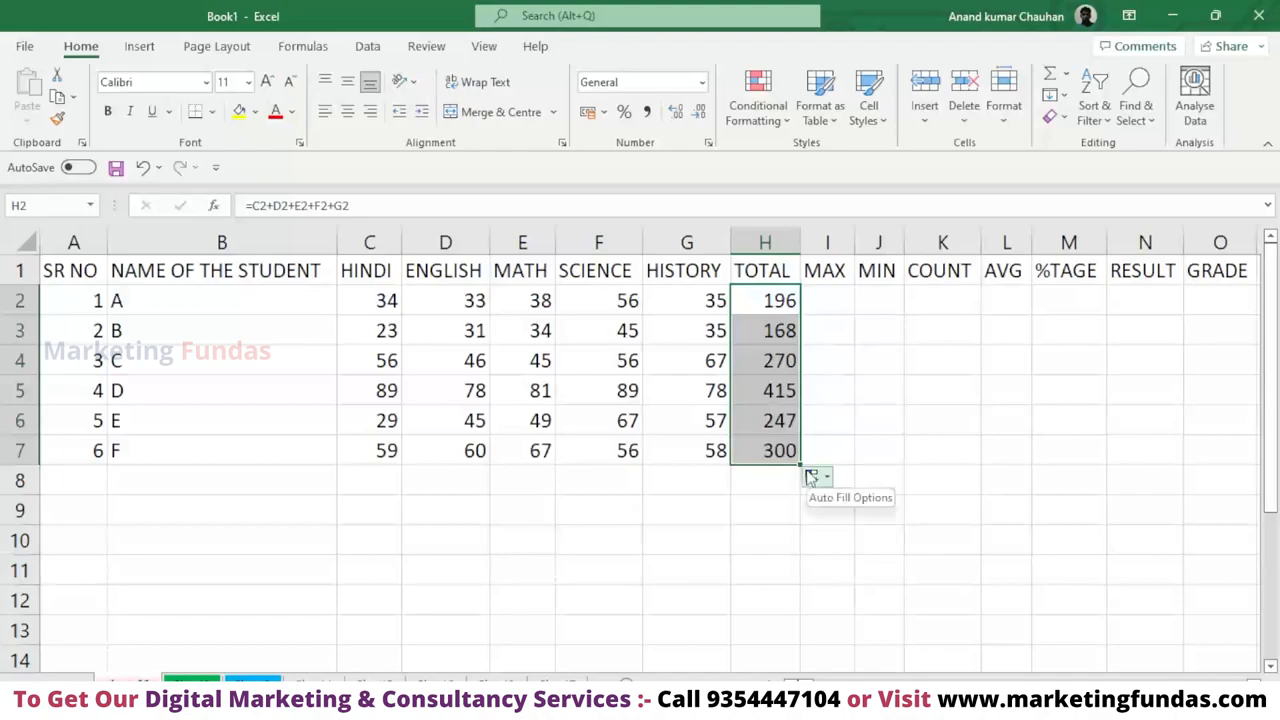
key("ctrl+z")
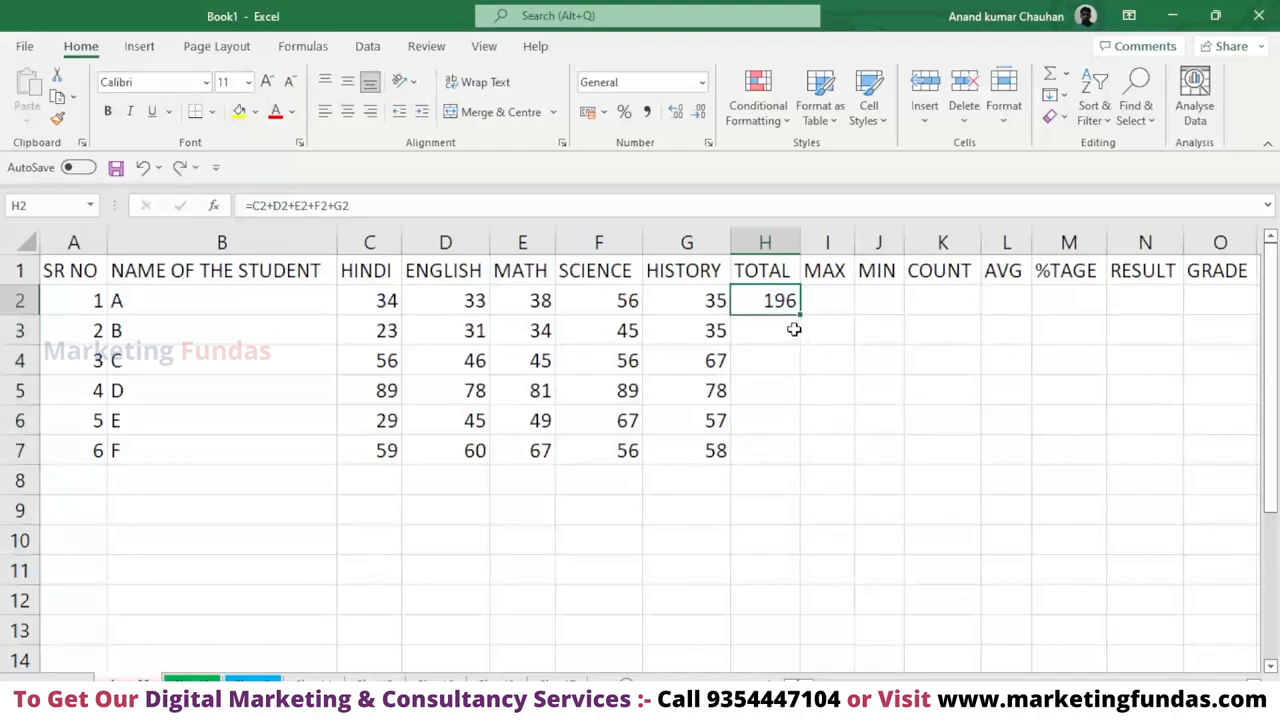
left_click_drag(798, 315, 820, 466)
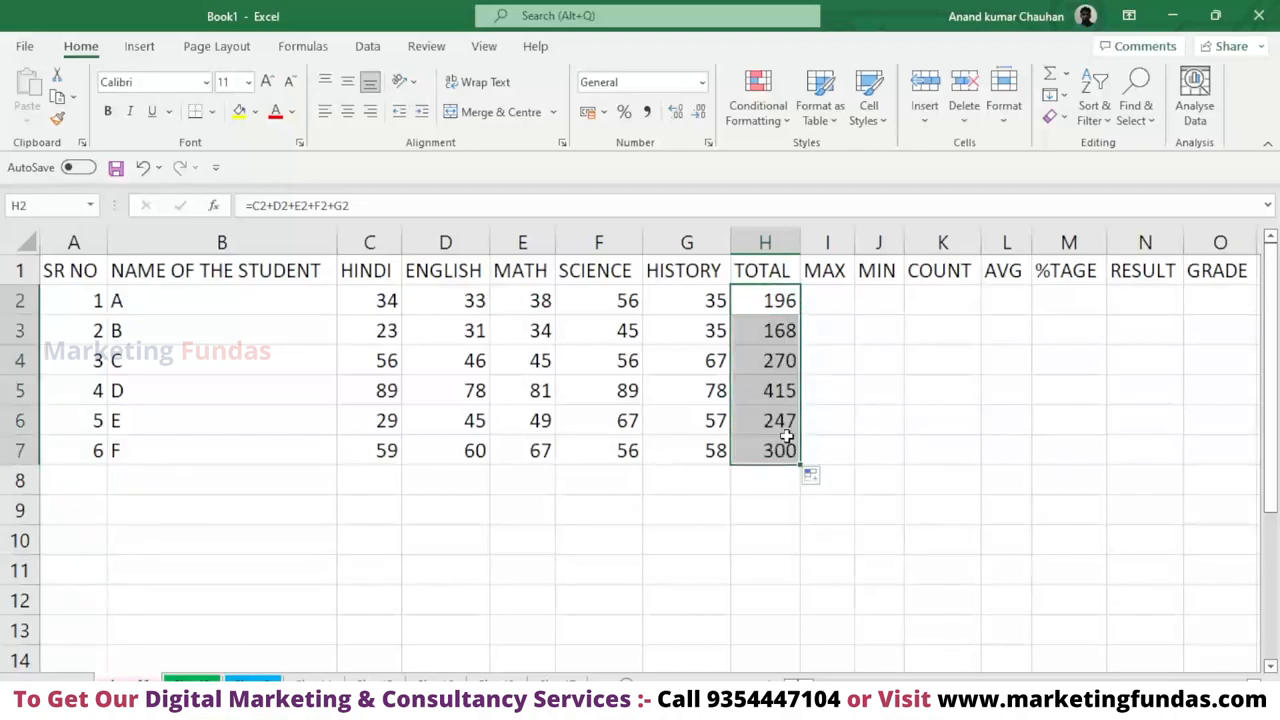
Open the copied total formula in H5 and try to remove the stray cell reference picked into it.
double_click(786, 432)
double_click(779, 396)
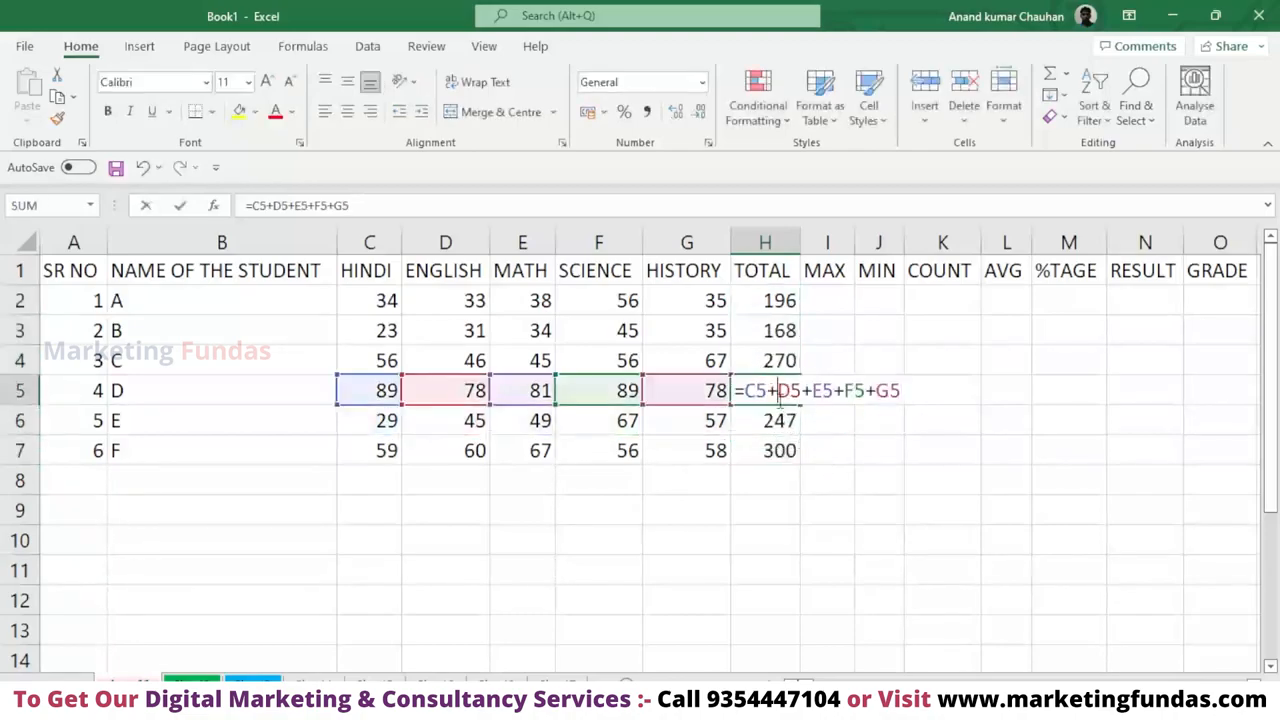
left_click(777, 358)
left_click(783, 449)
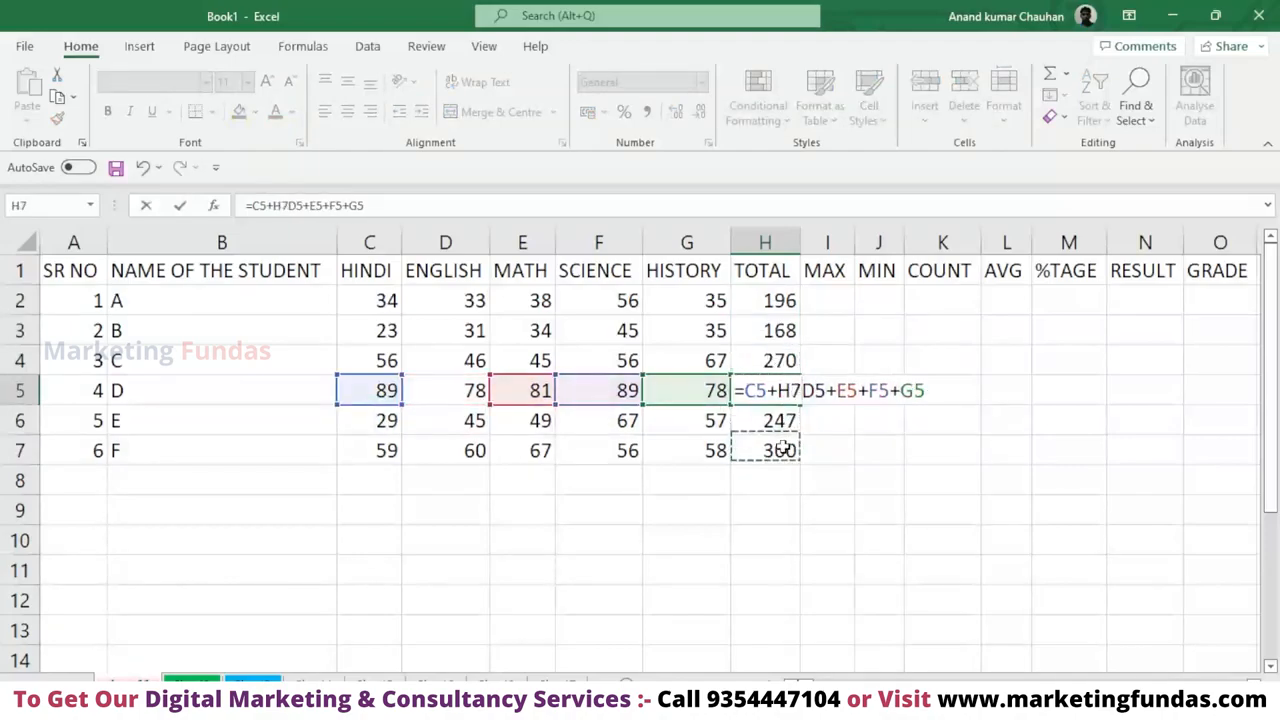
key("ctrl+z")
key("ctrl+z")
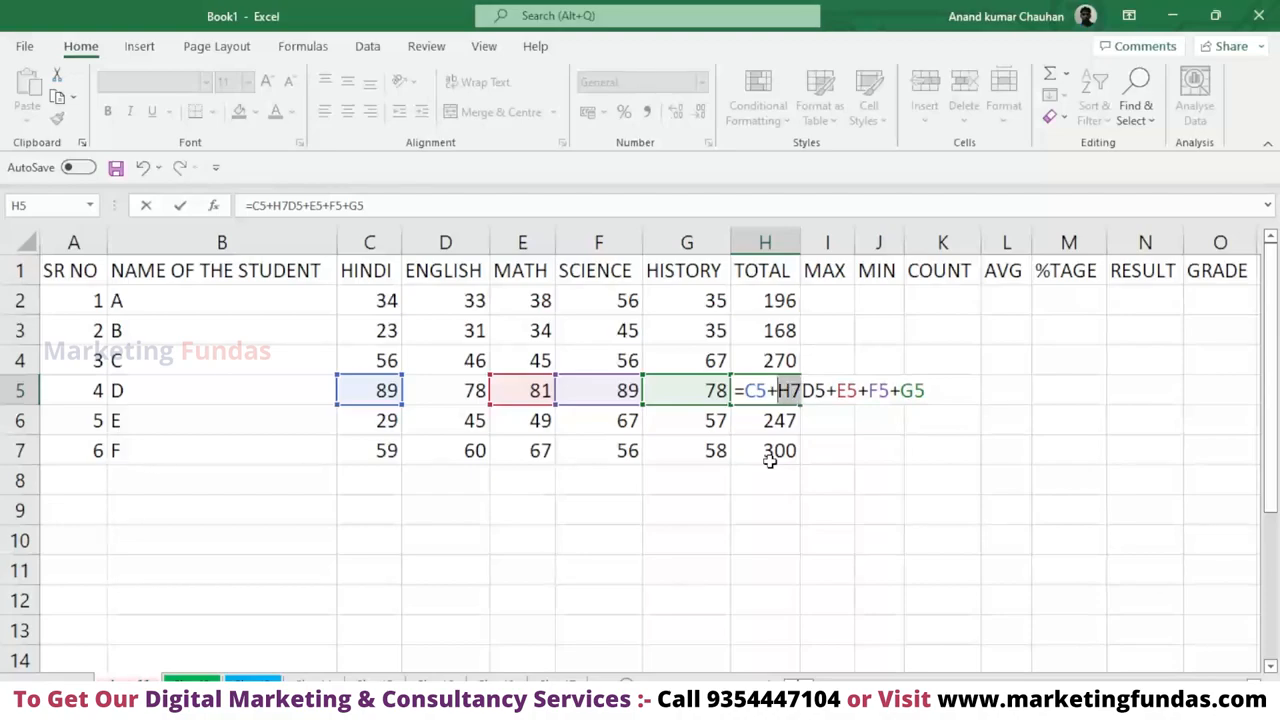
left_click(790, 452)
left_click(791, 485)
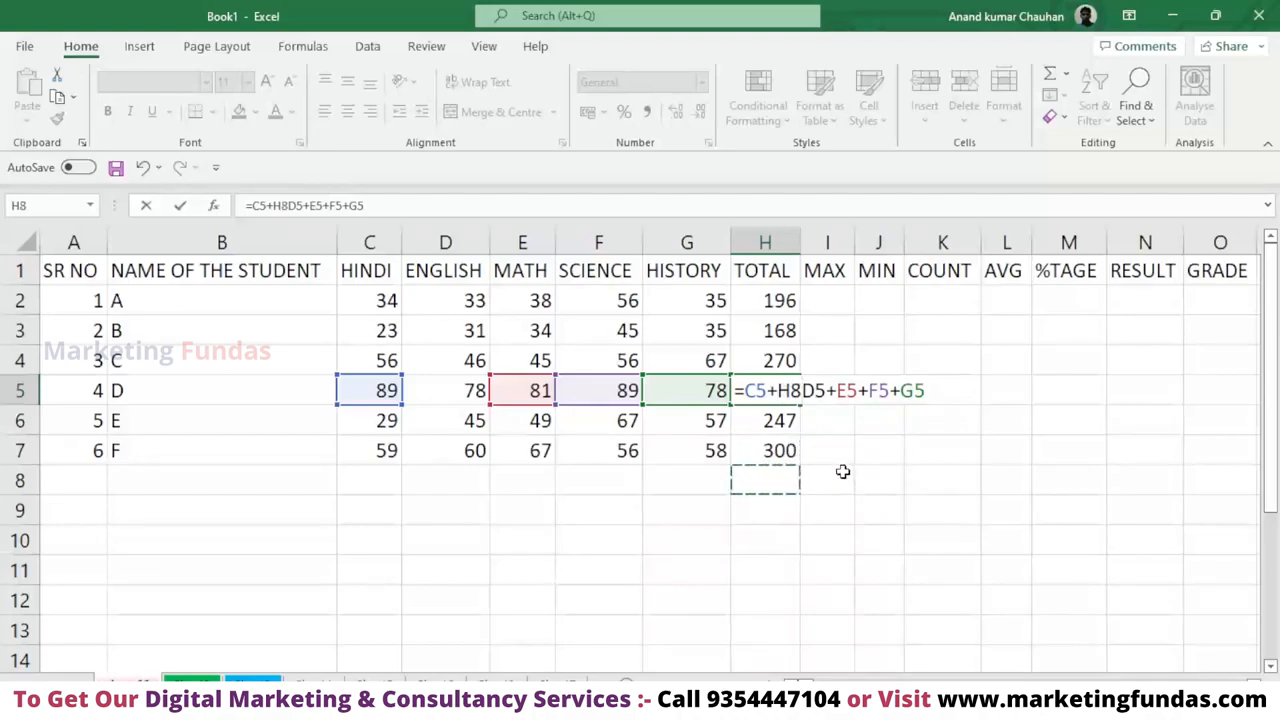
left_click(846, 457)
key("Delete")
key("Delete")
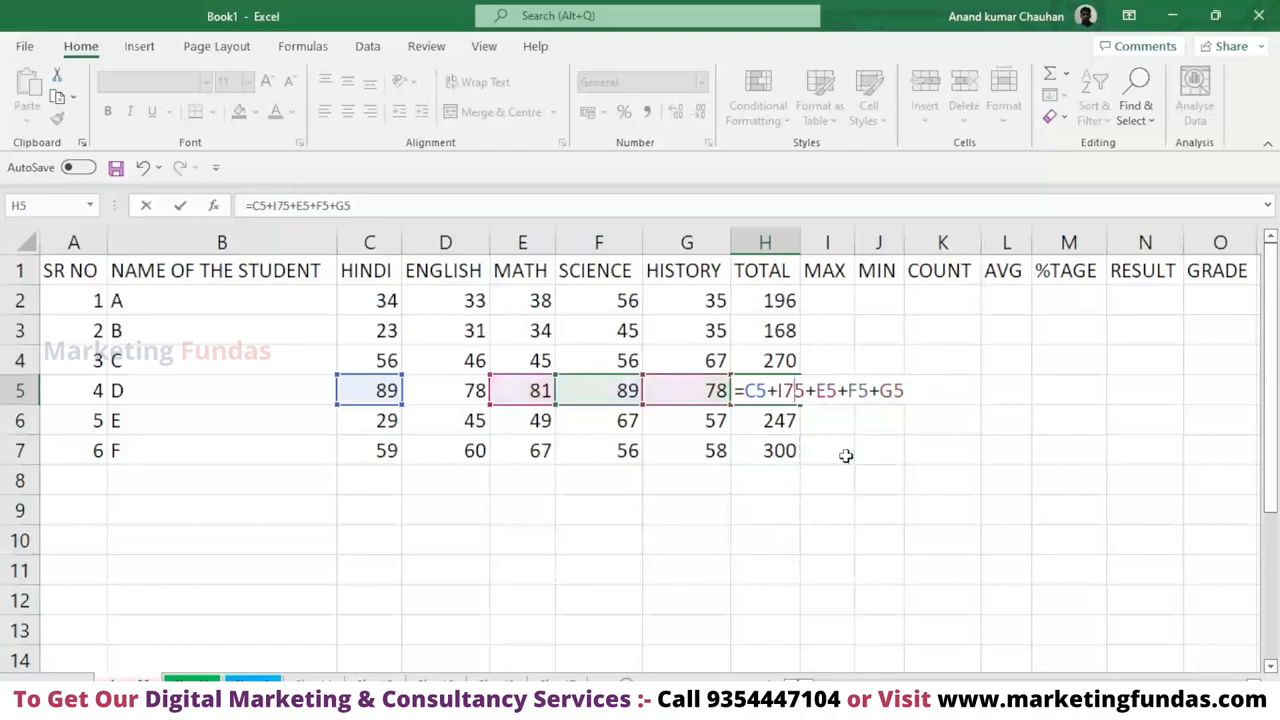
left_click(782, 452)
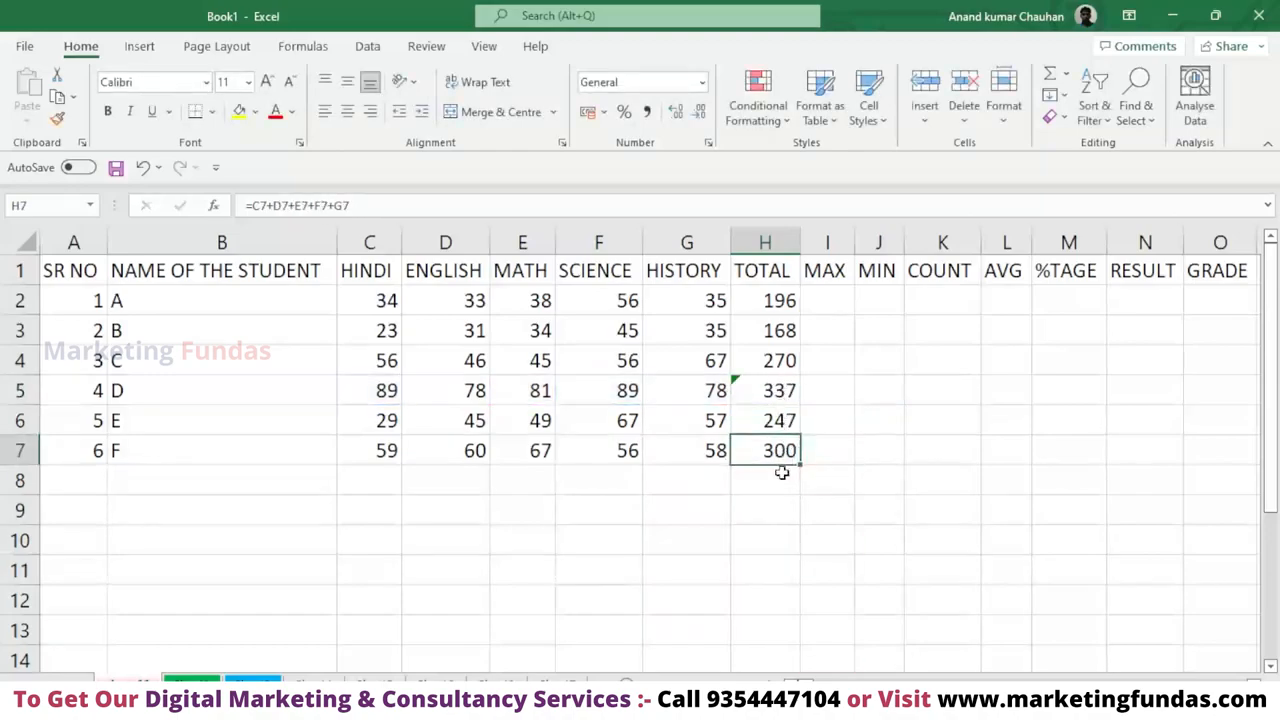
Clear all totals from H2:H7 and select the empty cell H2.
left_click_drag(782, 452, 786, 314)
key("Delete")
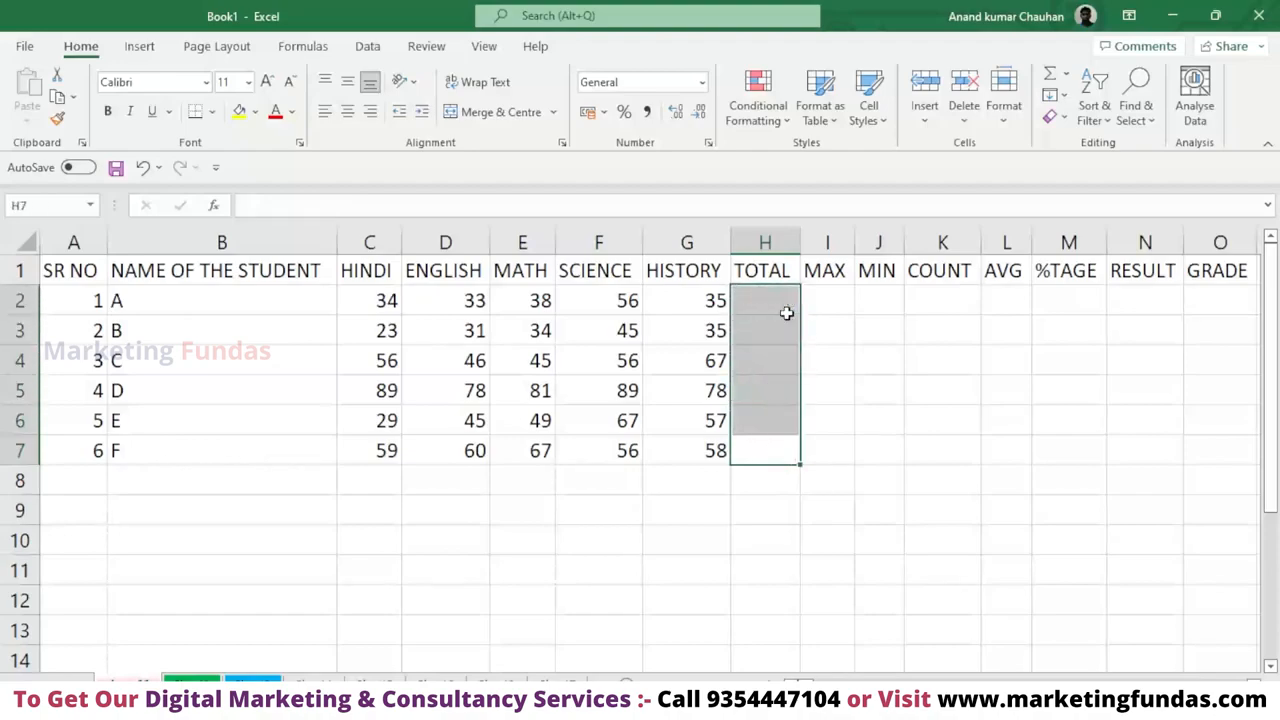
left_click(778, 500)
left_click(766, 303)
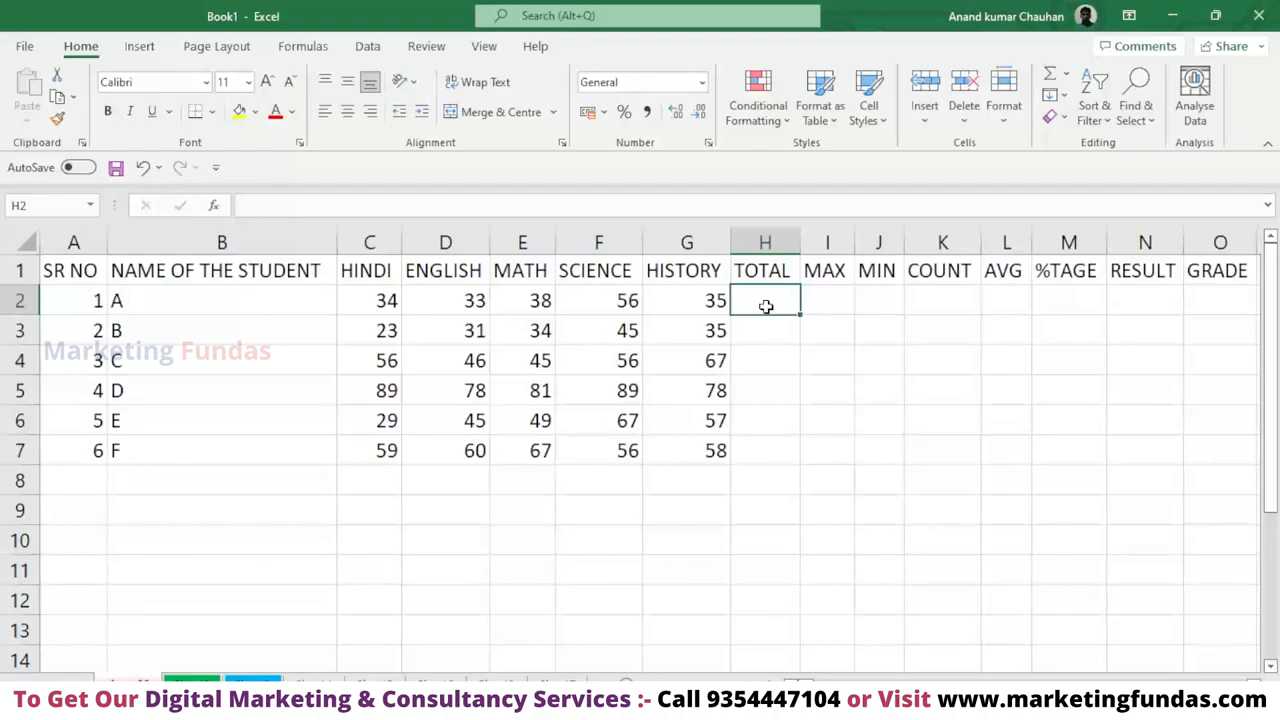
Total C2:G2 in H2 with AutoSum and fill the formula down through H7.
key("alt+equal")
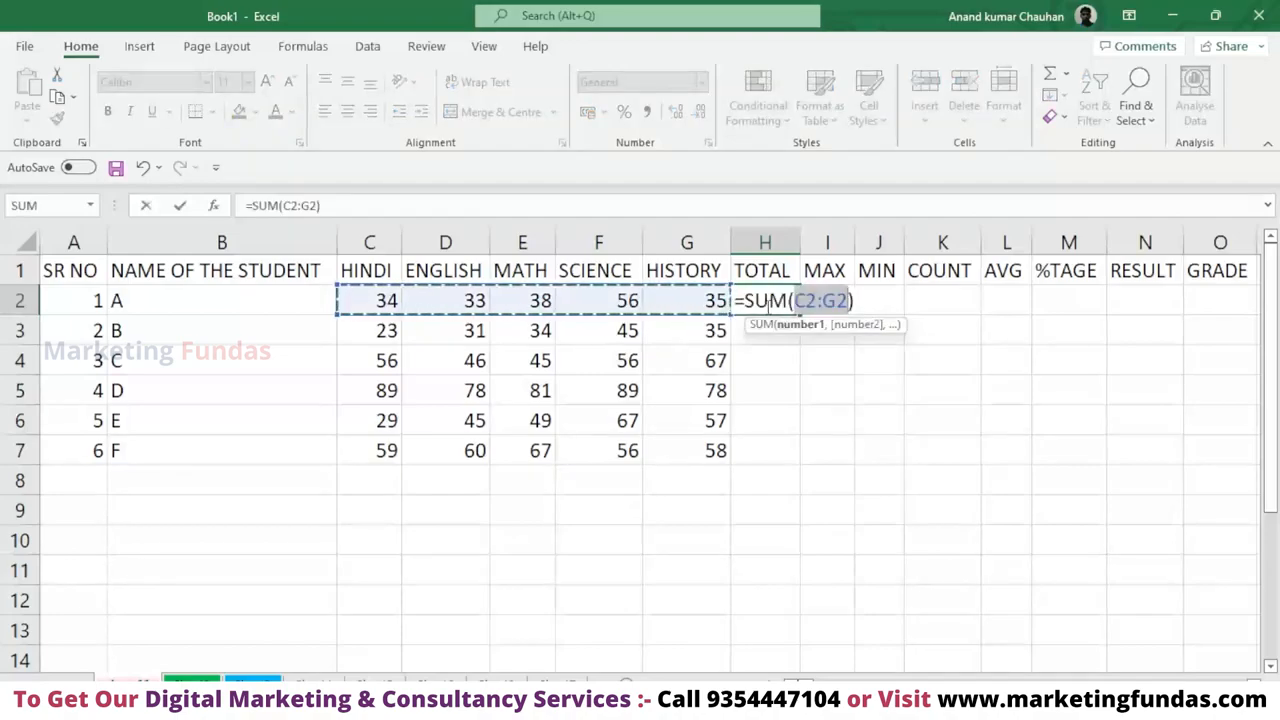
key("Return")
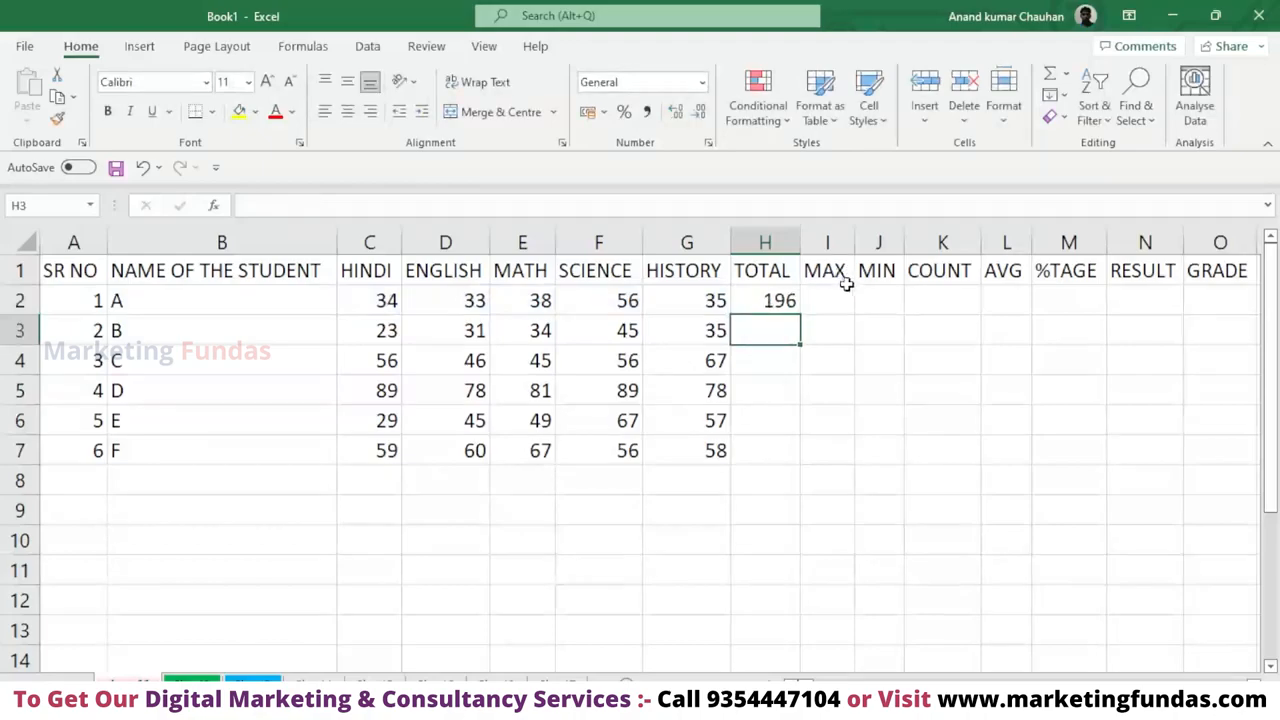
left_click(773, 300)
left_click_drag(795, 325, 775, 450)
left_click(779, 300)
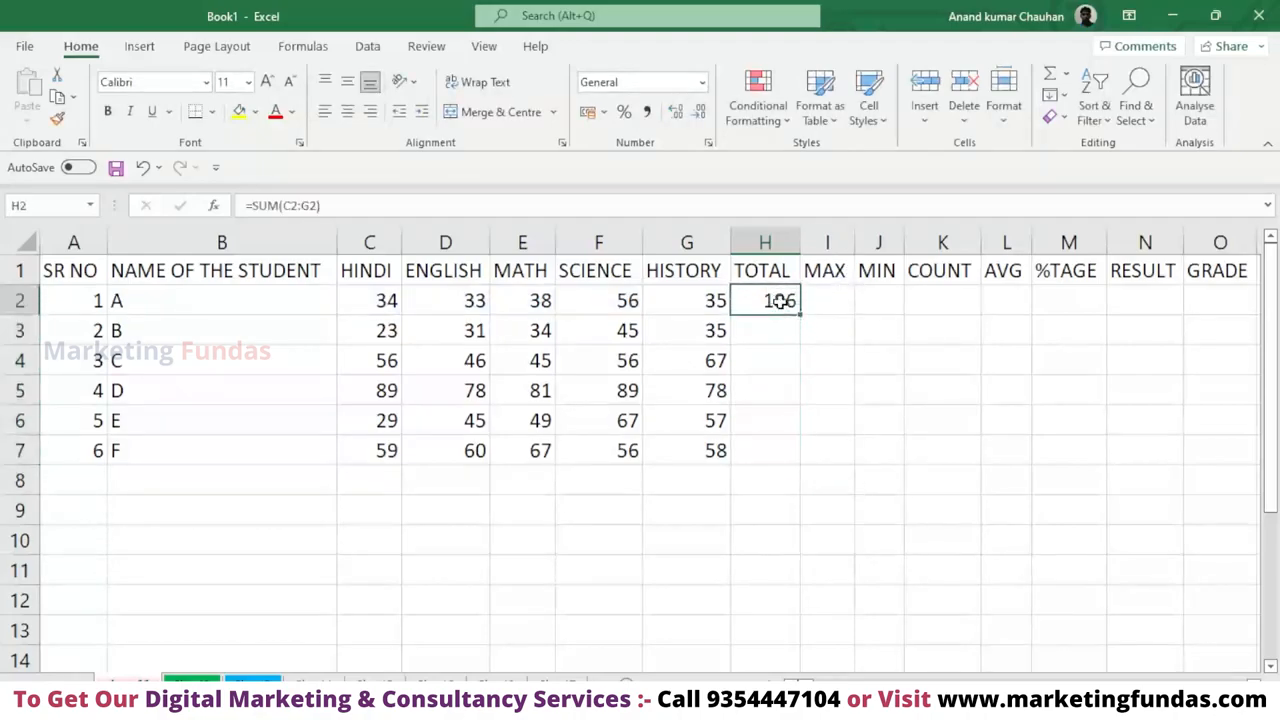
left_click_drag(798, 313, 808, 463)
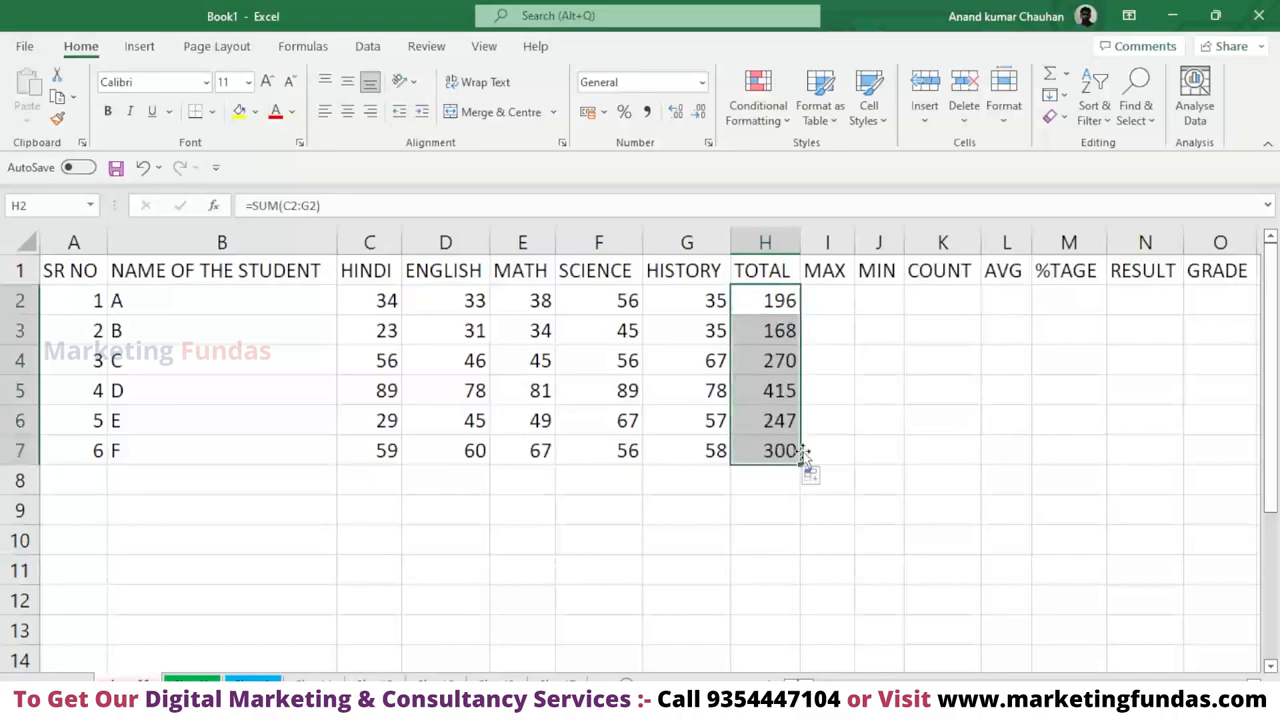
Undo the fill down the TOTAL column and clear the total from H2.
key("ctrl+z")
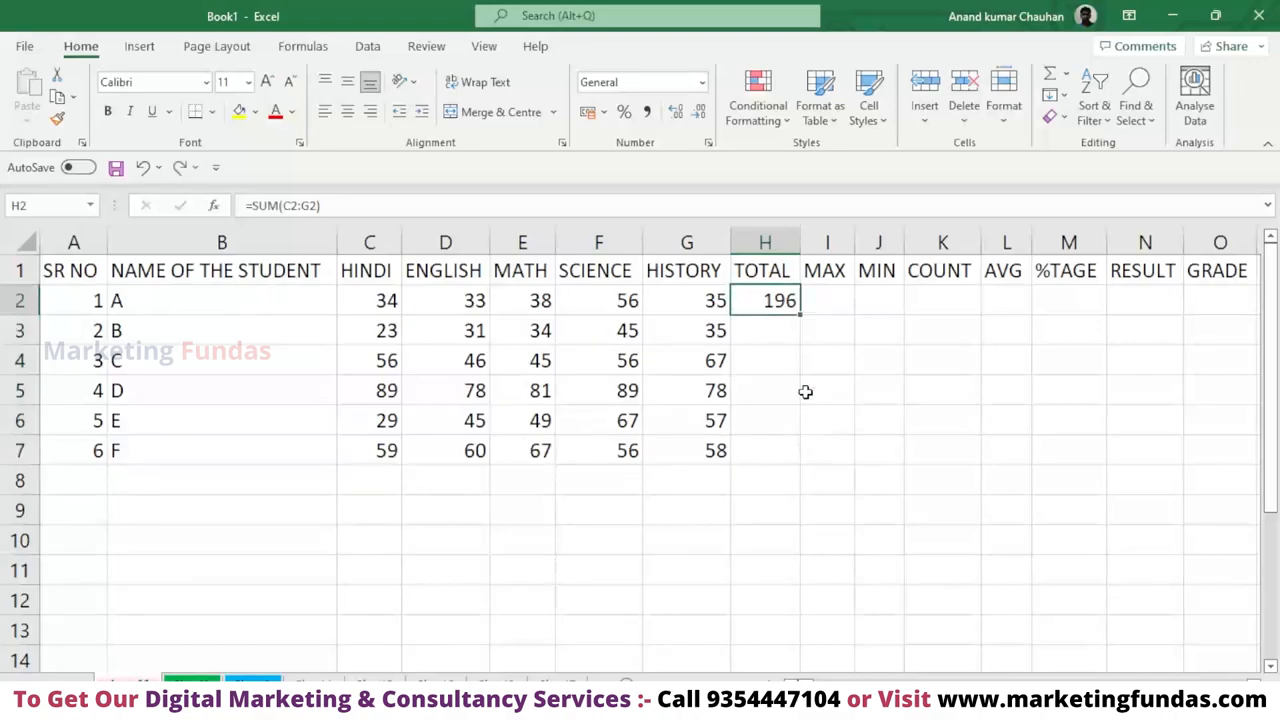
key("Delete")
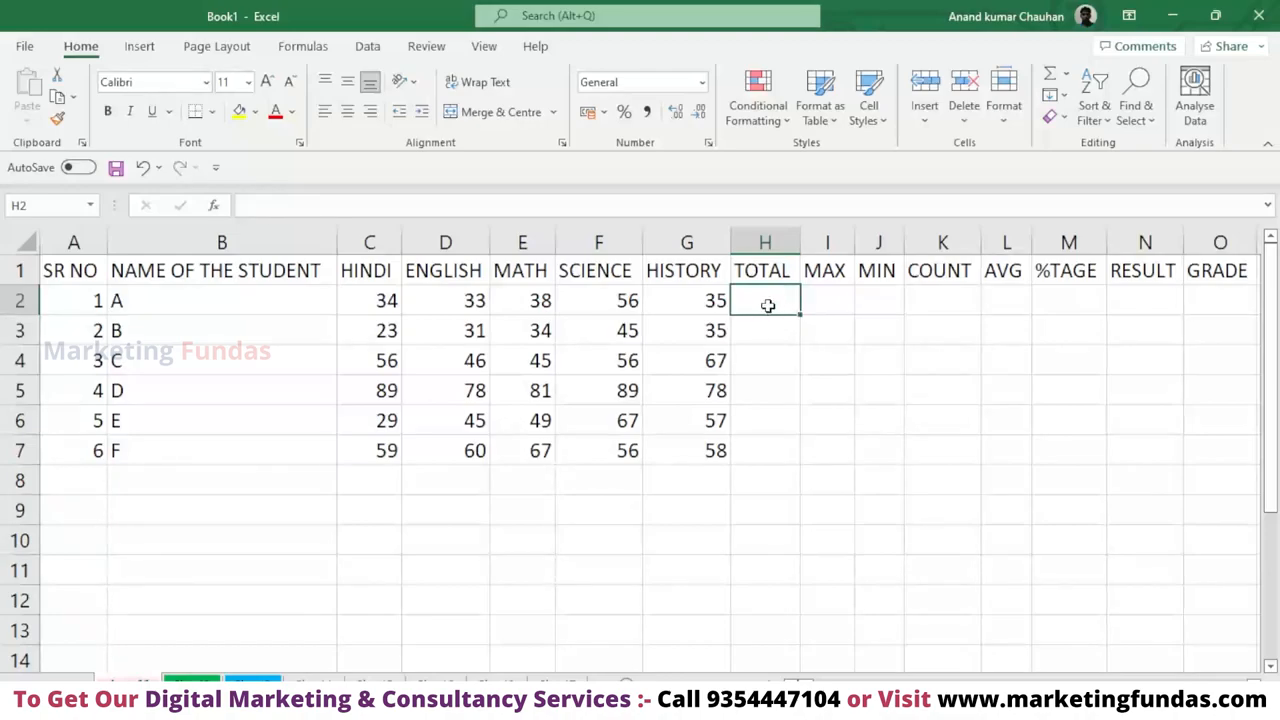
Enter a SUM function over C2:G2 in H2, choosing SUM from the suggested functions.
double_click(768, 305)
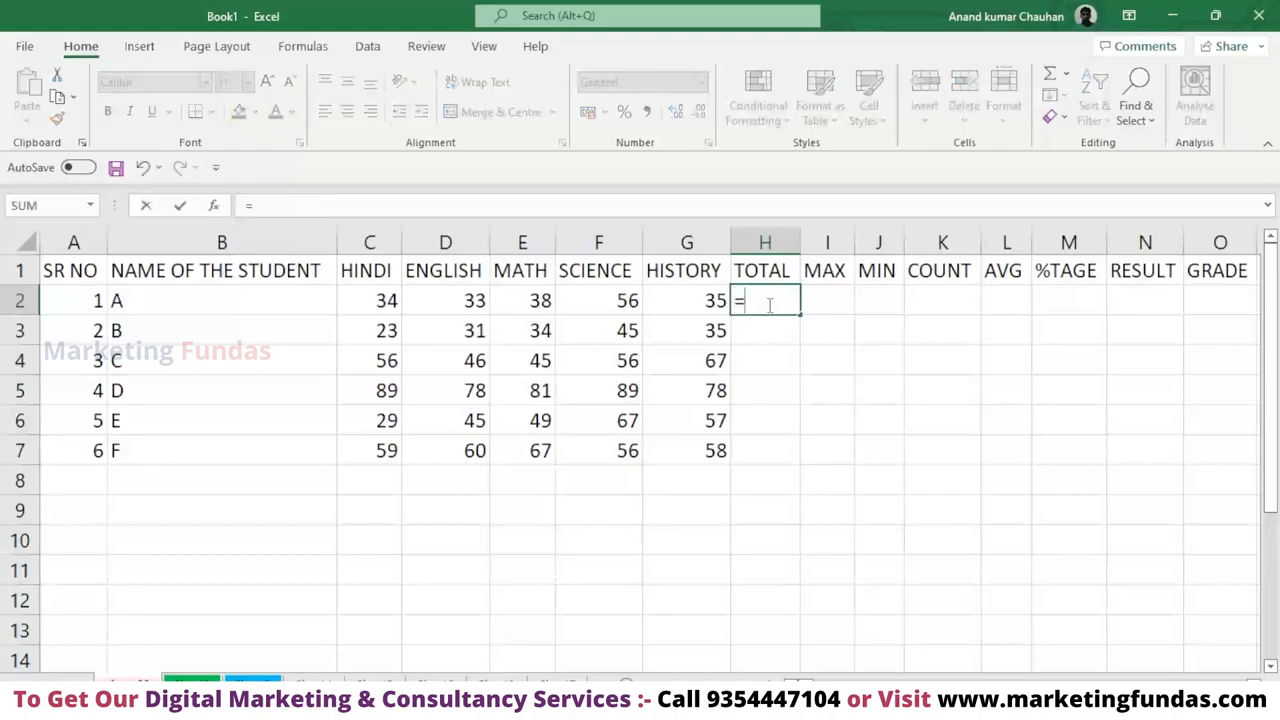
type("=sum")
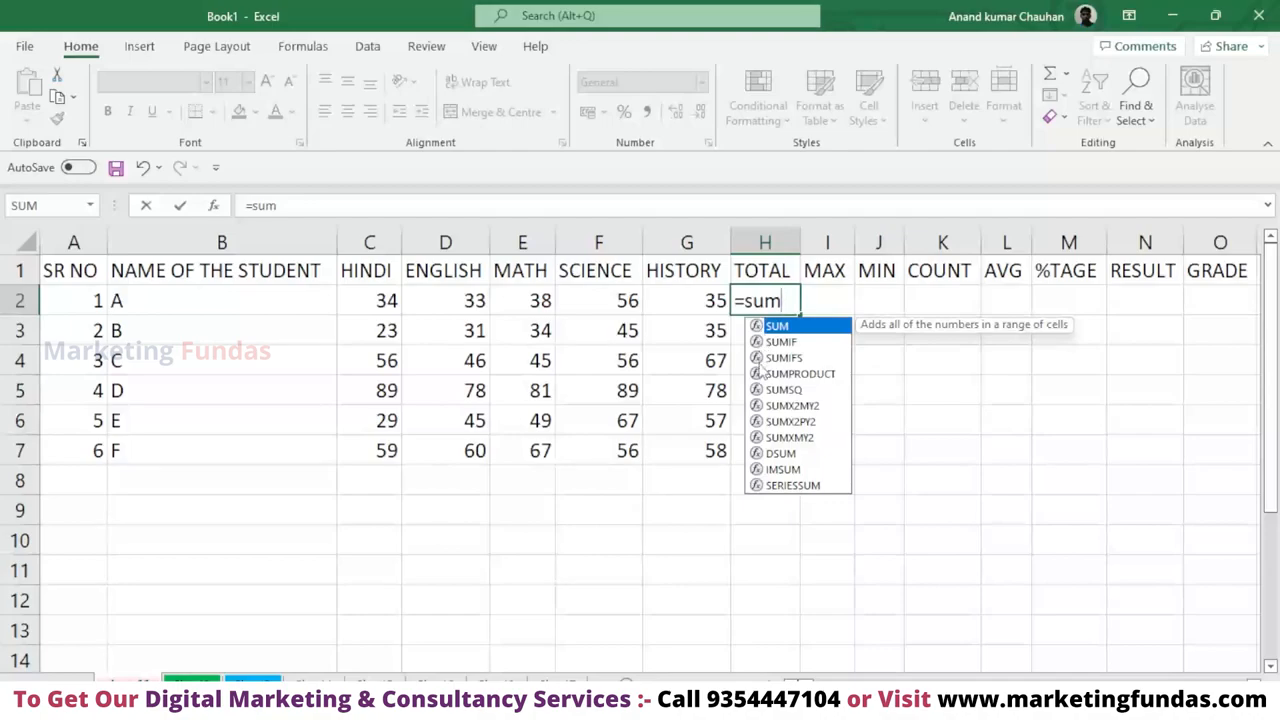
double_click(780, 326)
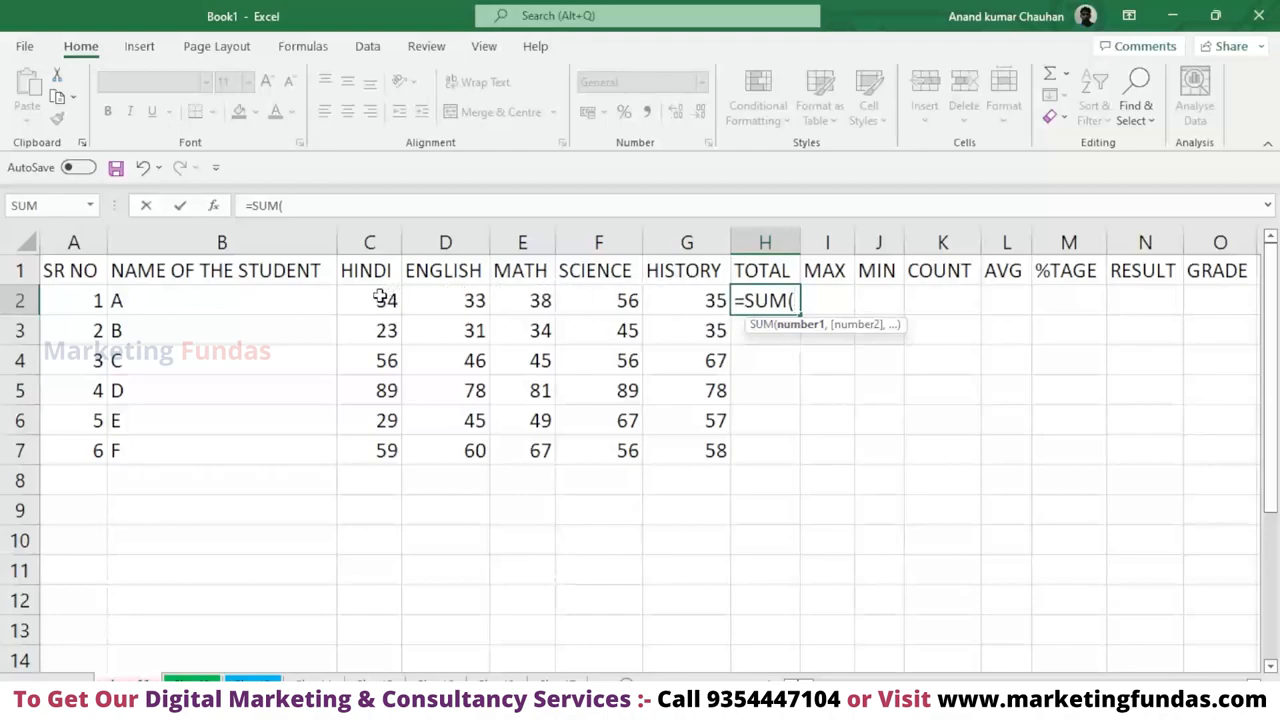
left_click_drag(382, 300, 686, 303)
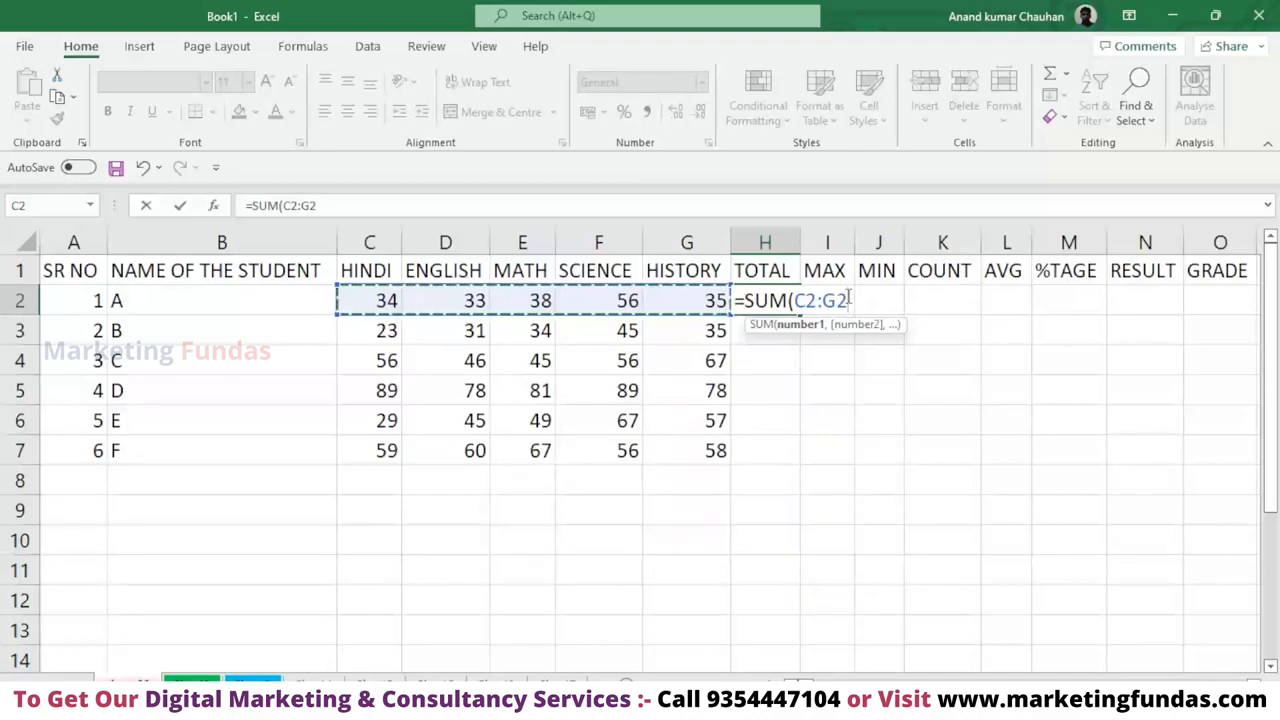
key("Return")
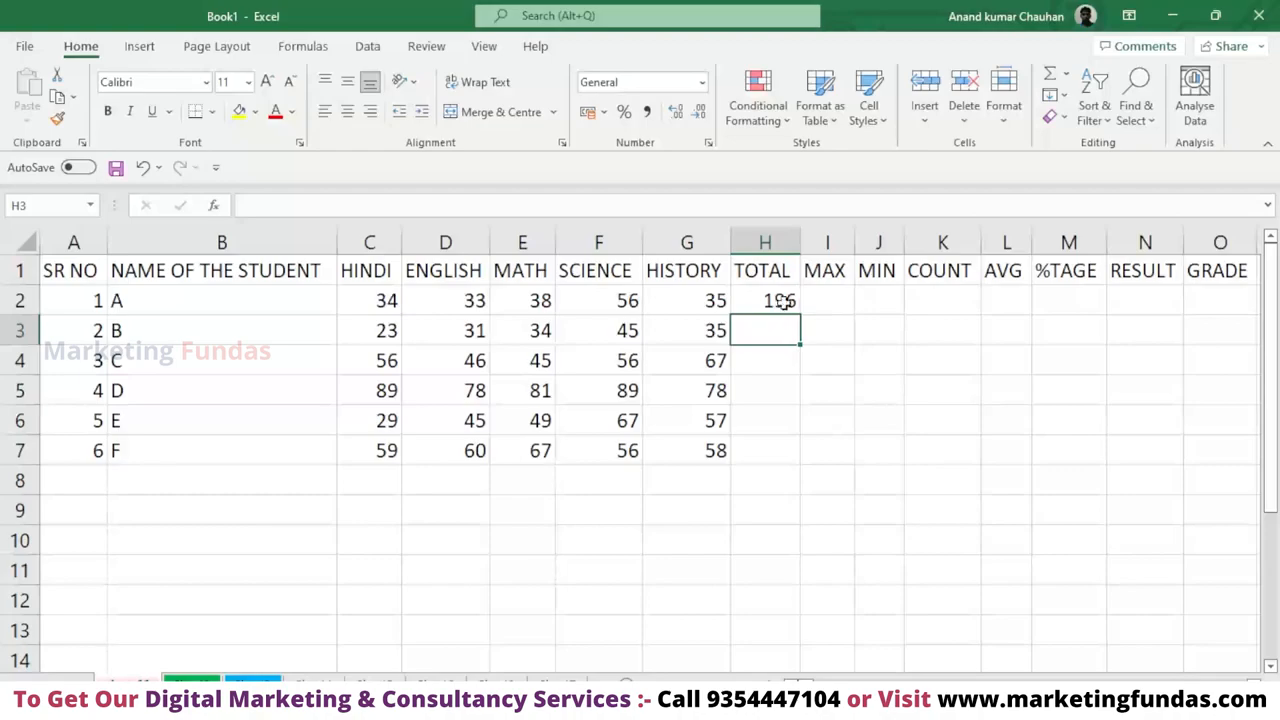
Fill the SUM formula from H2 down through H7, undoing and repeating the fill to try both methods.
left_click(808, 296)
left_click(782, 305)
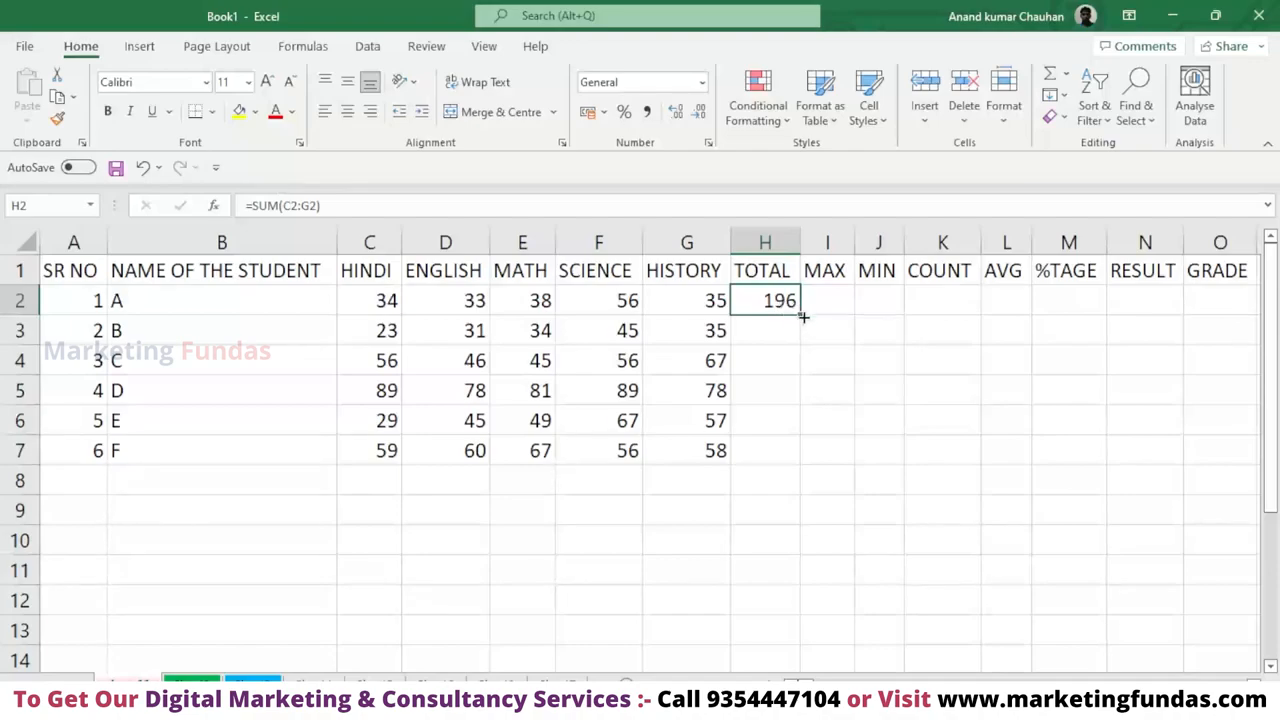
double_click(801, 312)
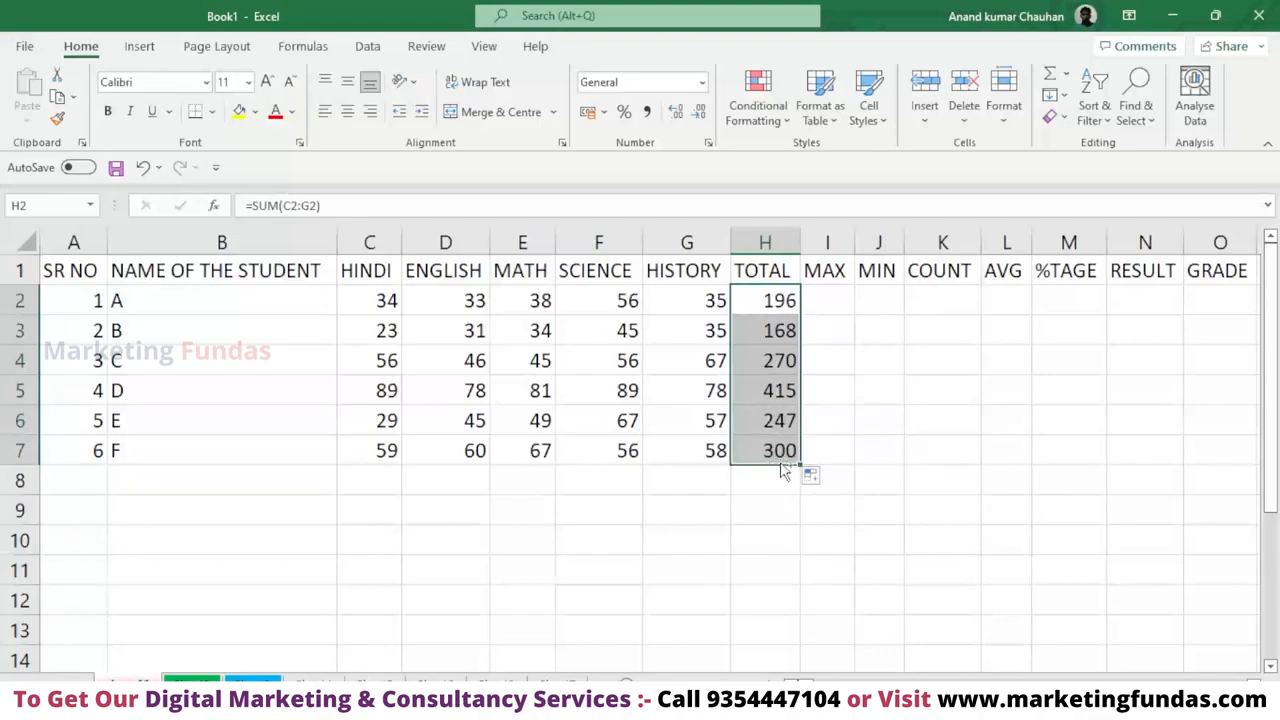
key("ctrl+z")
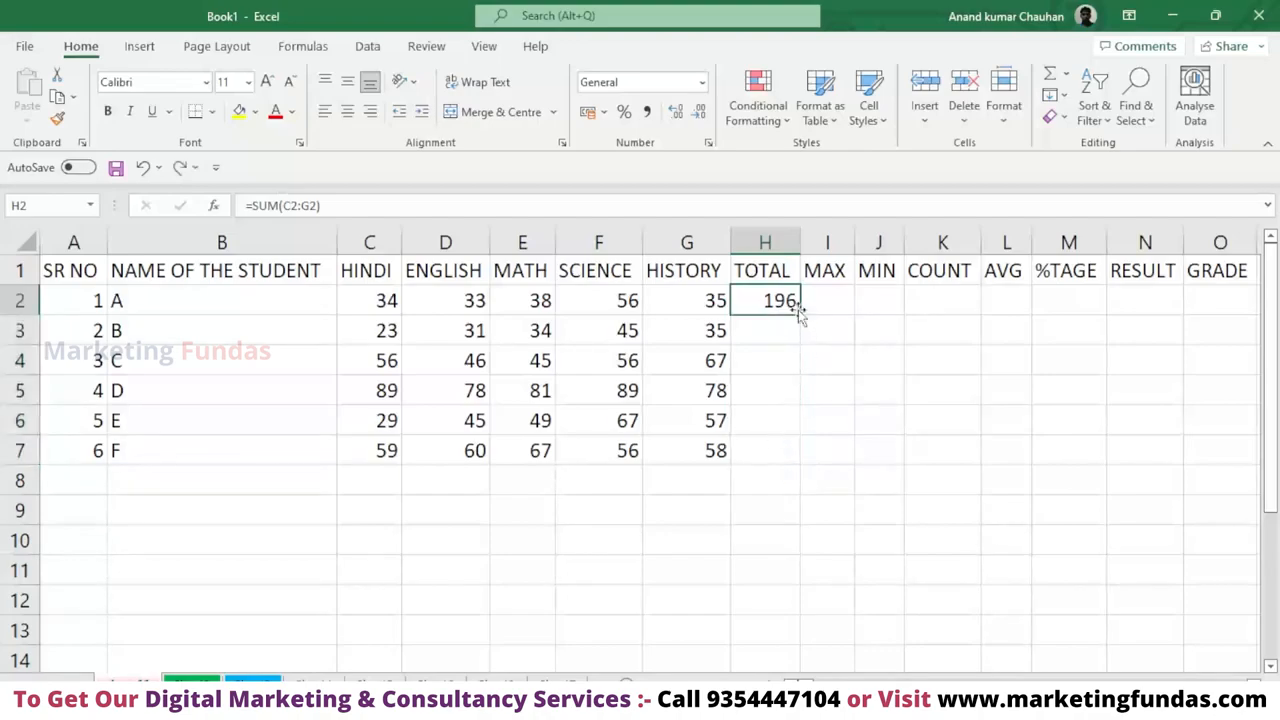
left_click_drag(799, 314, 806, 460)
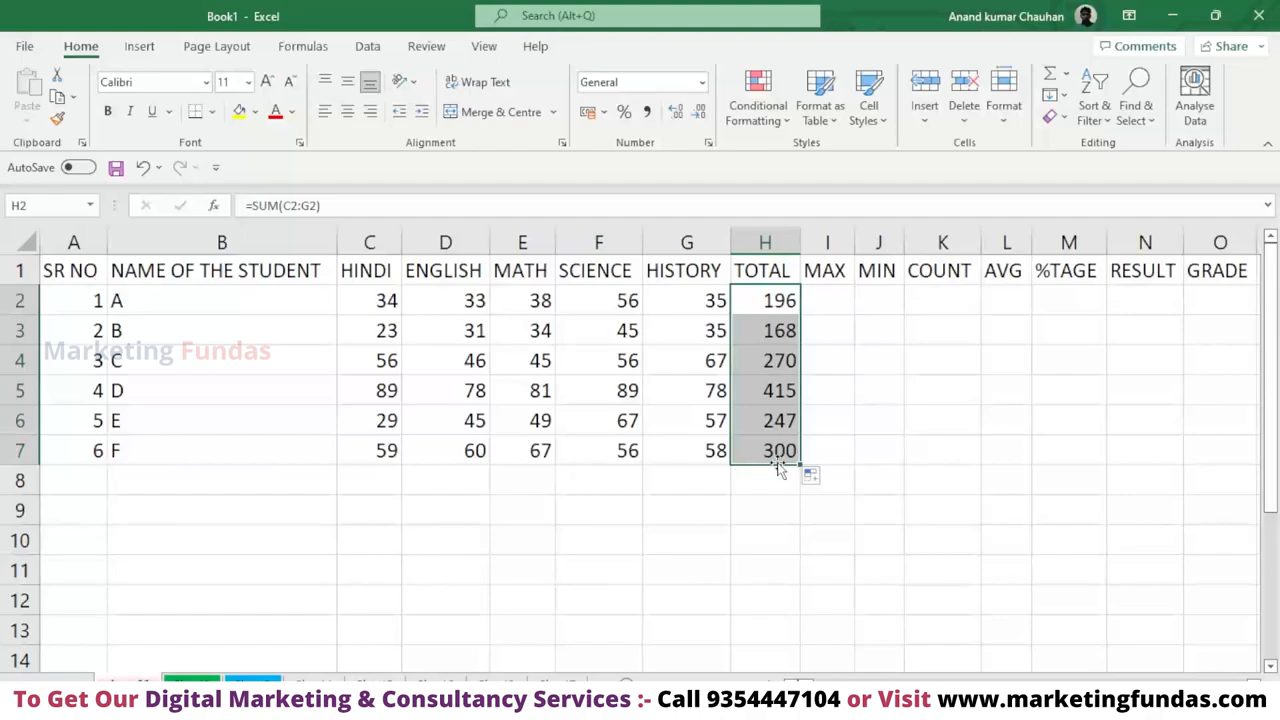
Insert the AutoSum Max function in I2, limit its range to C2:G2, and fill it down through I7.
left_click(826, 303)
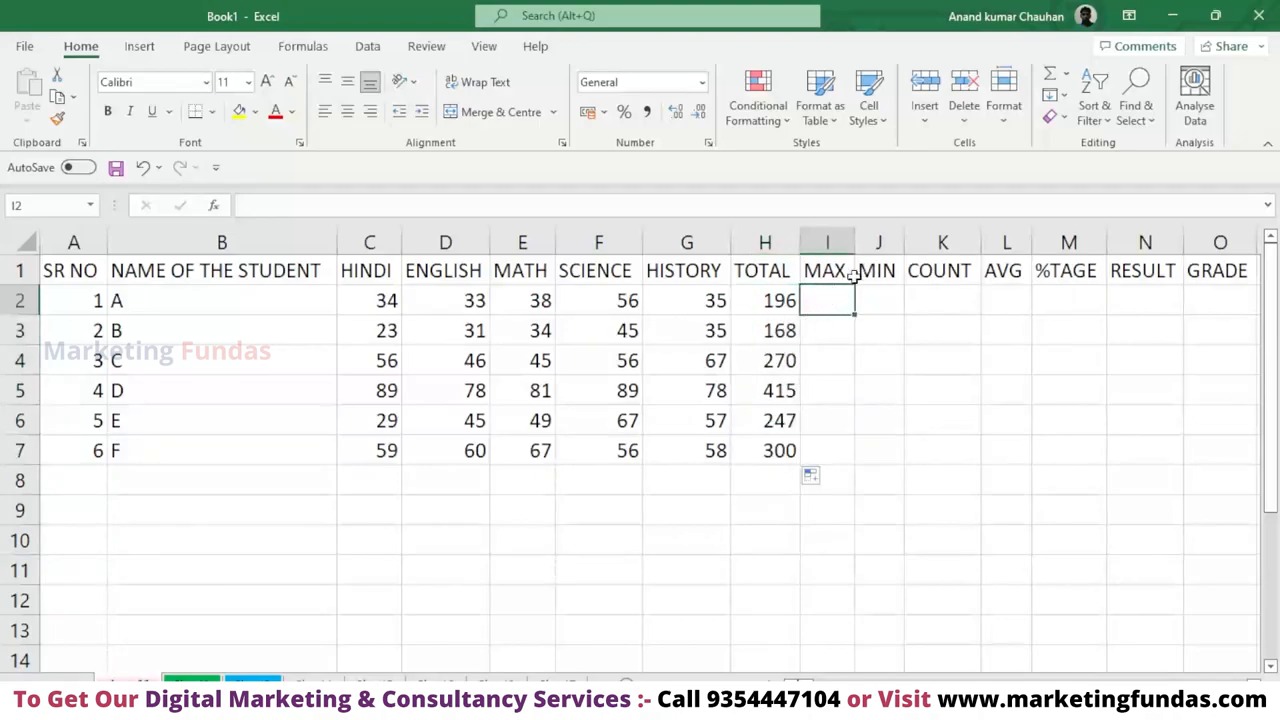
left_click(1064, 84)
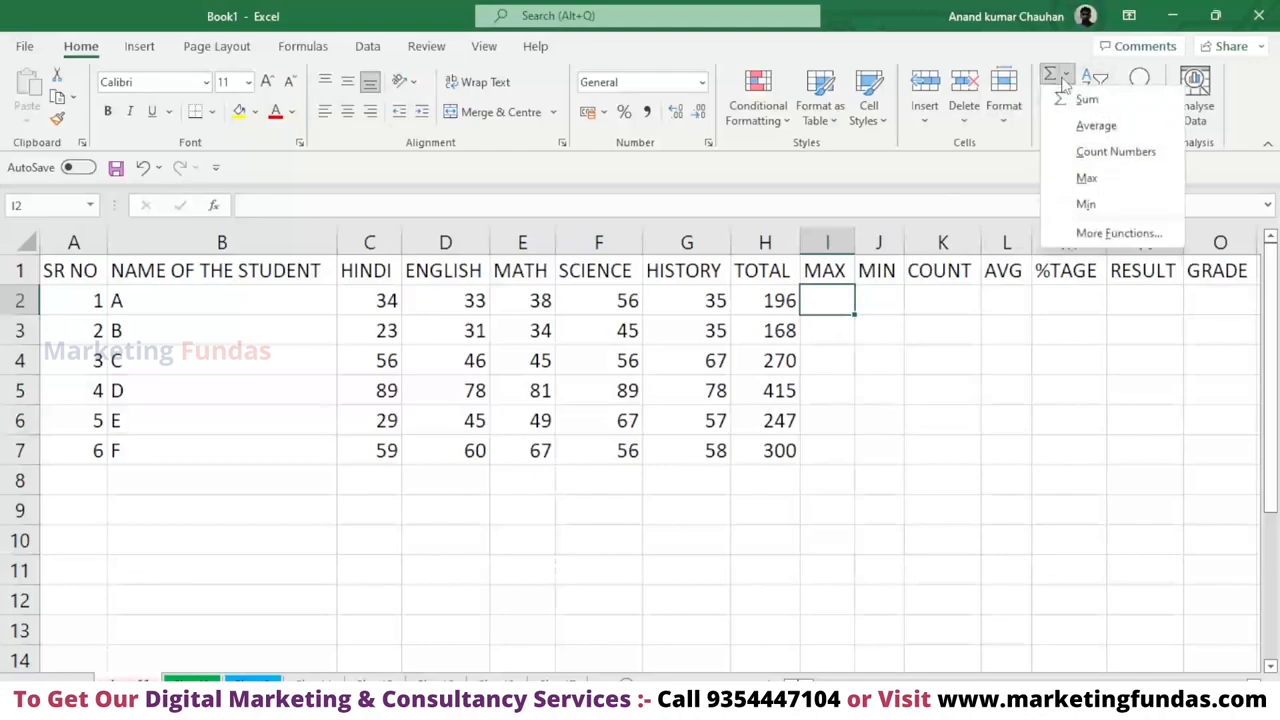
left_click(1087, 179)
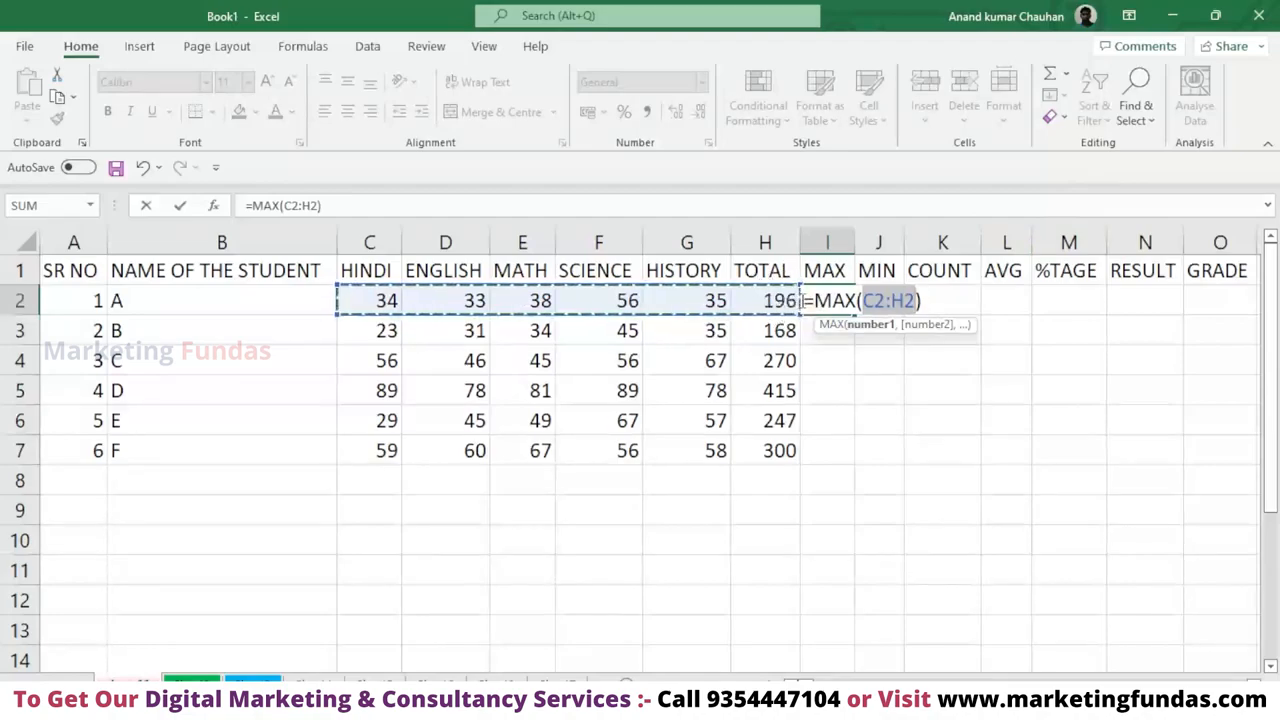
left_click(778, 300)
left_click_drag(748, 304, 508, 305)
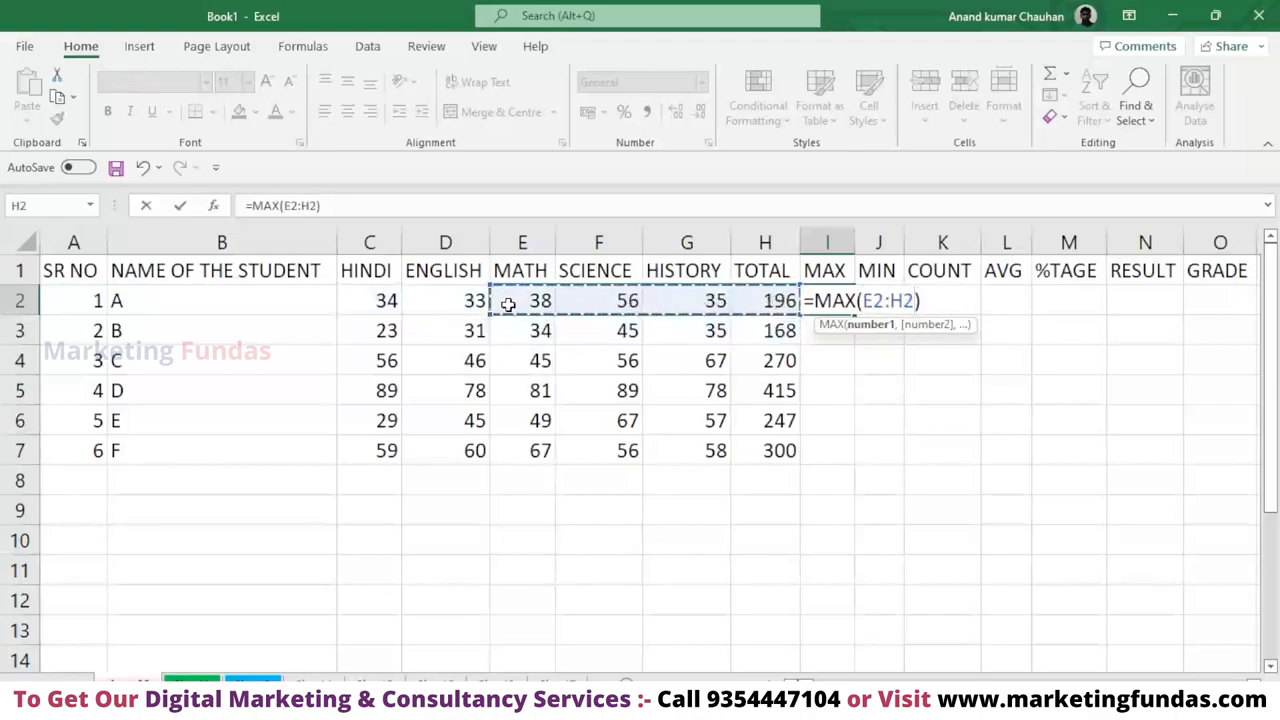
left_click_drag(383, 295, 550, 292)
left_click_drag(643, 311, 680, 313)
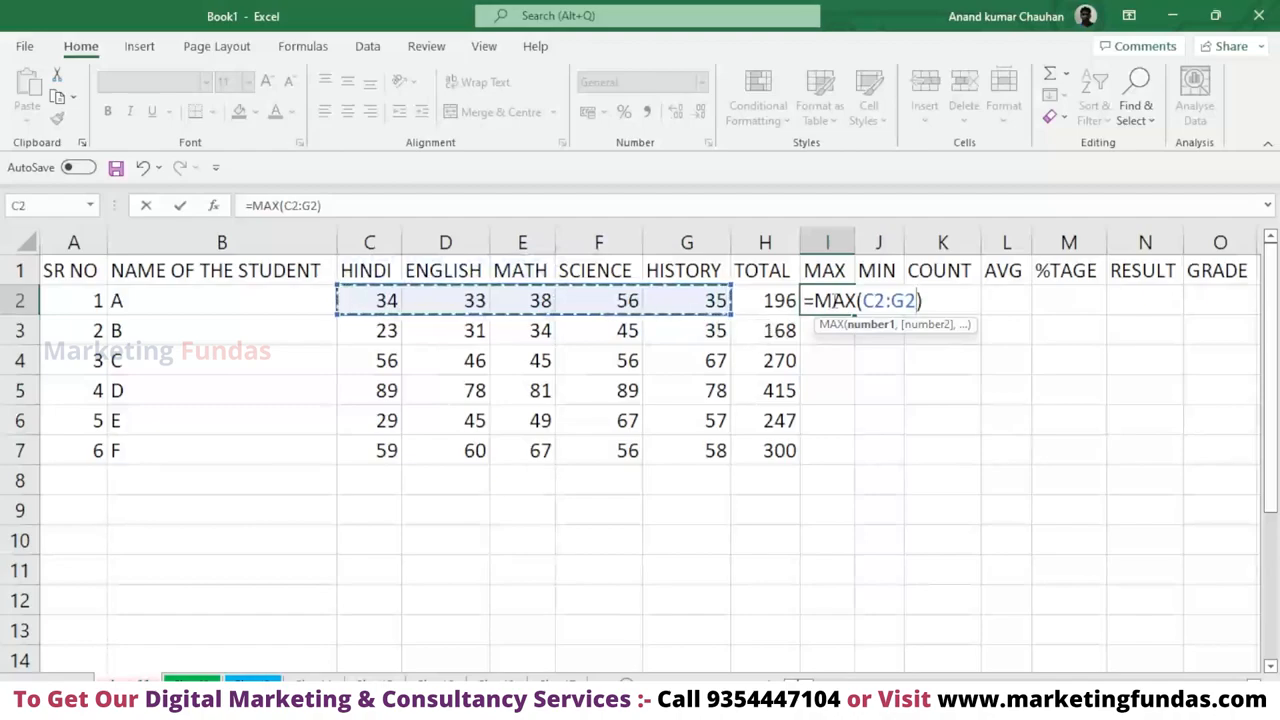
key("Return")
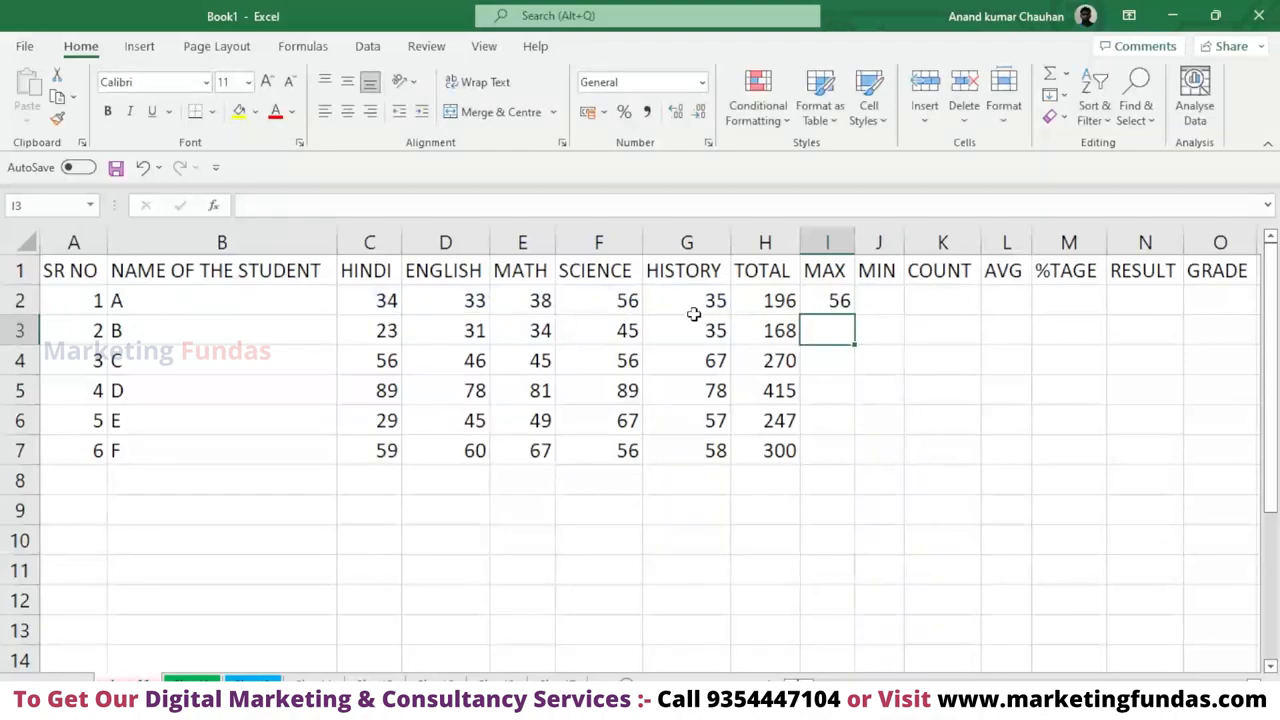
left_click(830, 300)
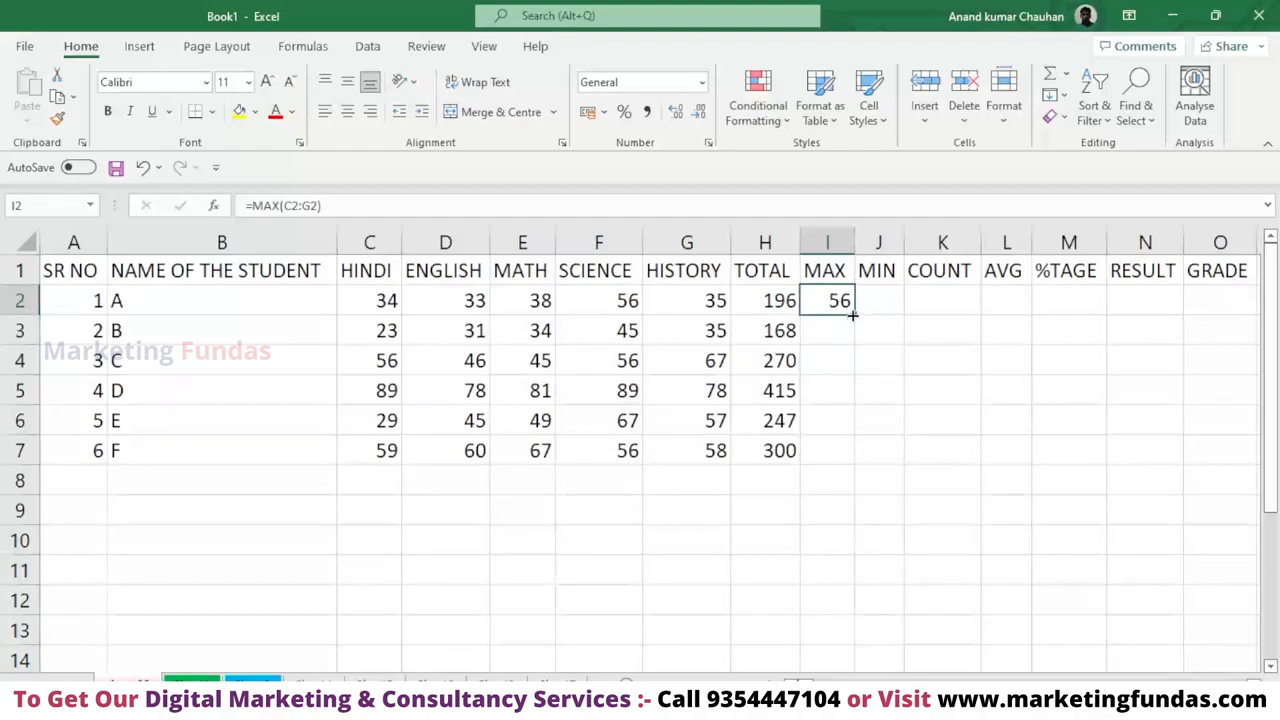
left_click_drag(852, 314, 852, 462)
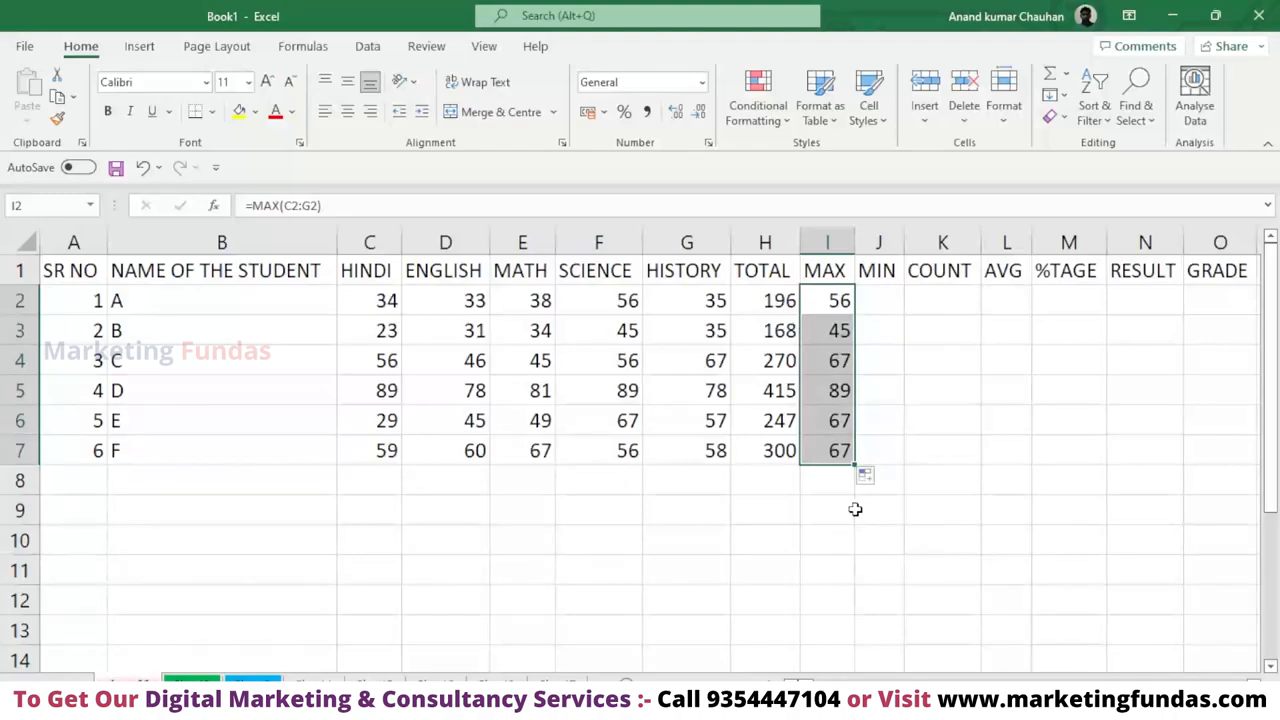
left_click(887, 298)
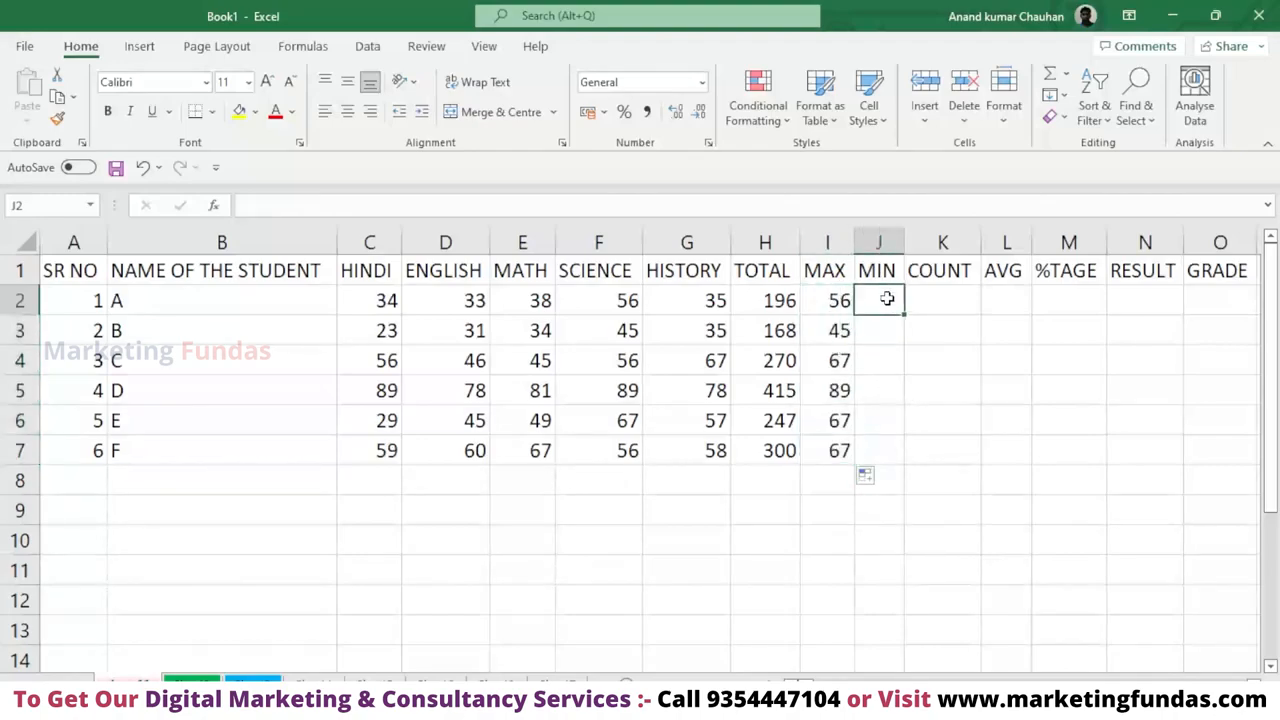
left_click(839, 311)
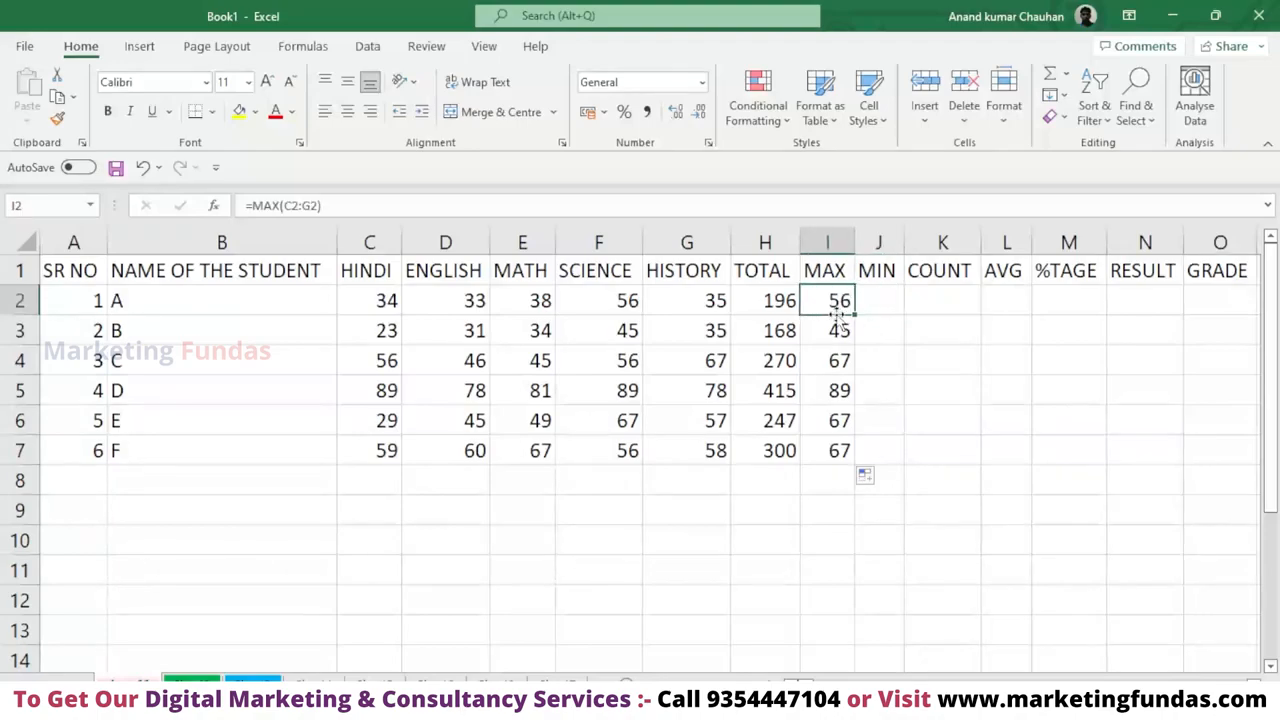
left_click_drag(840, 460, 841, 322)
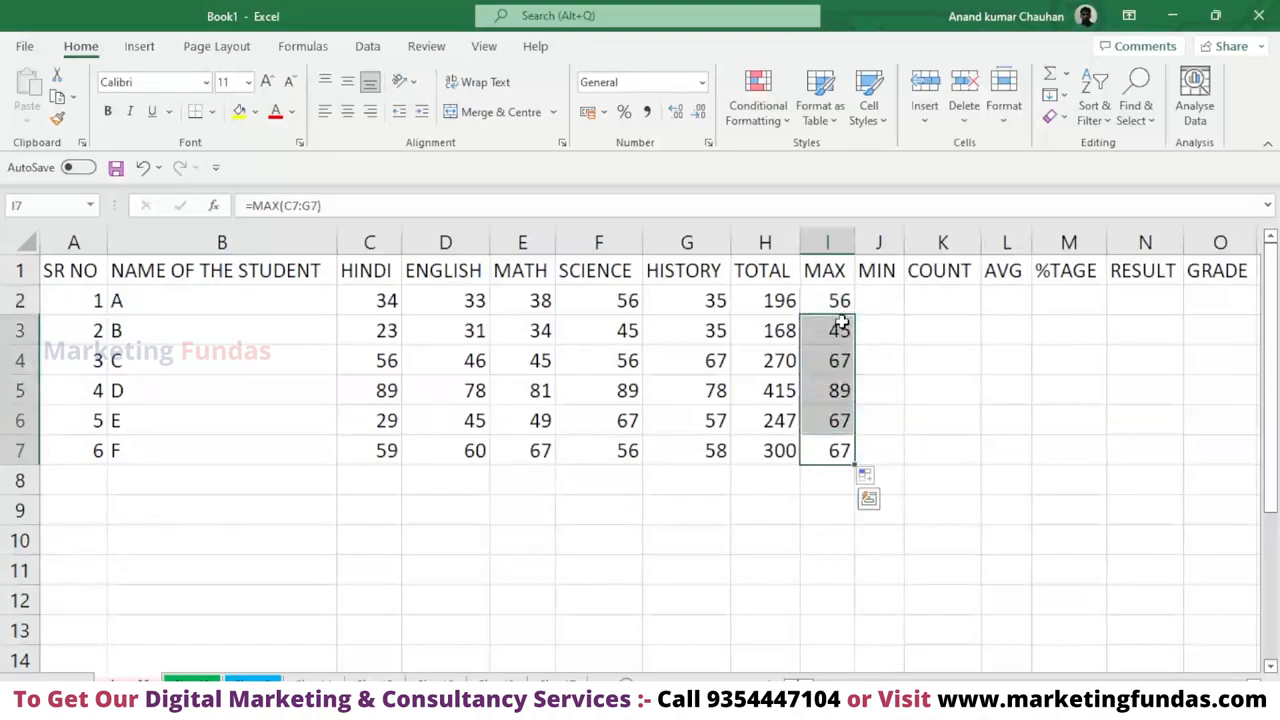
key("F2")
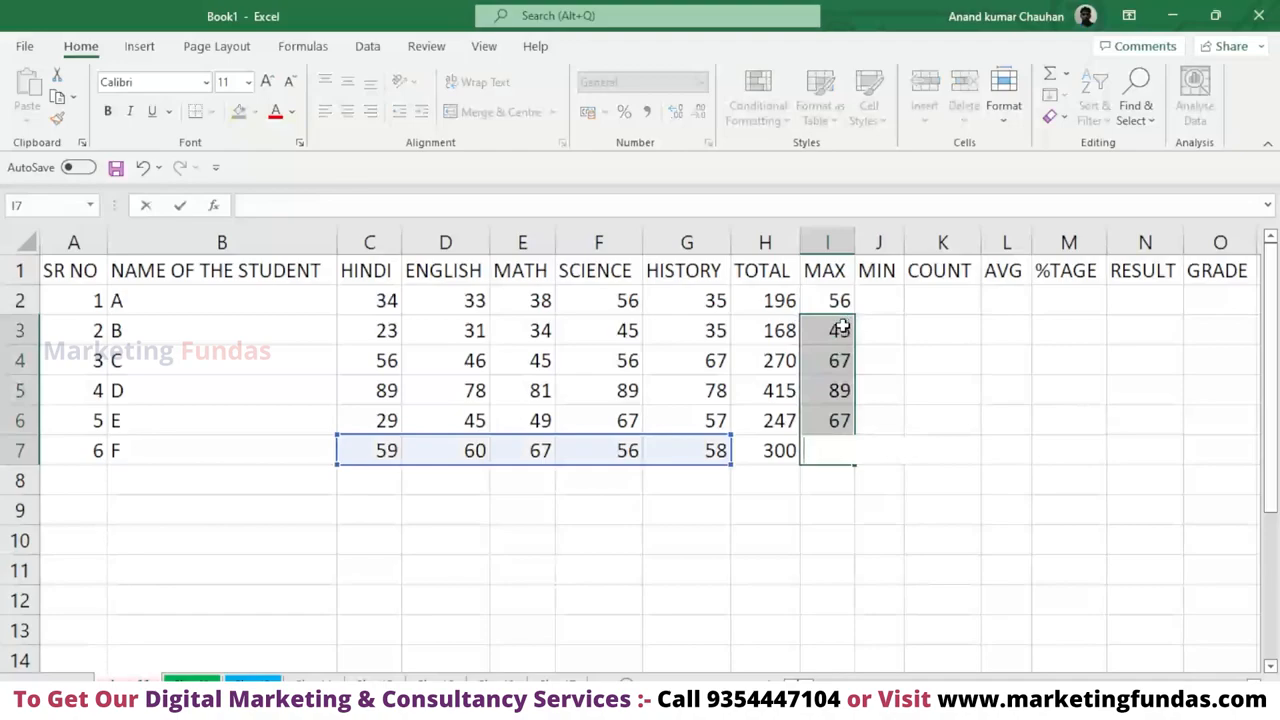
key("ctrl+z")
type("=")
left_click(967, 400)
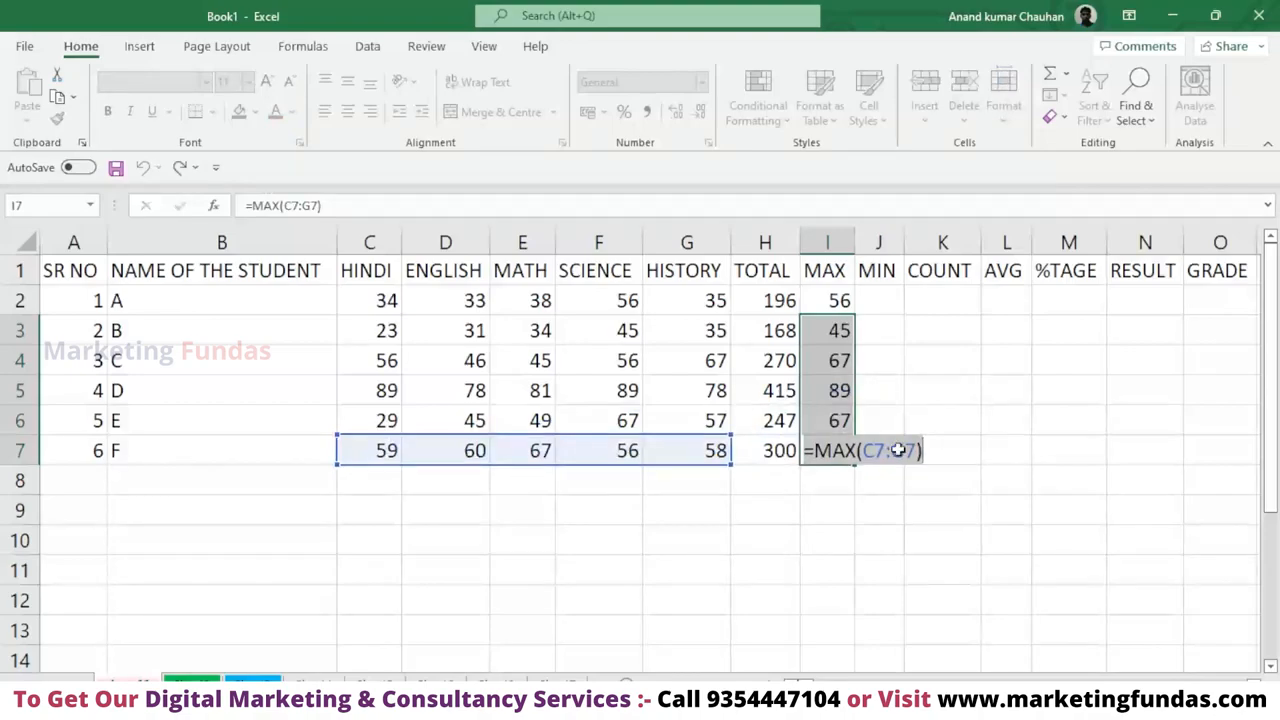
key("ctrl+Return")
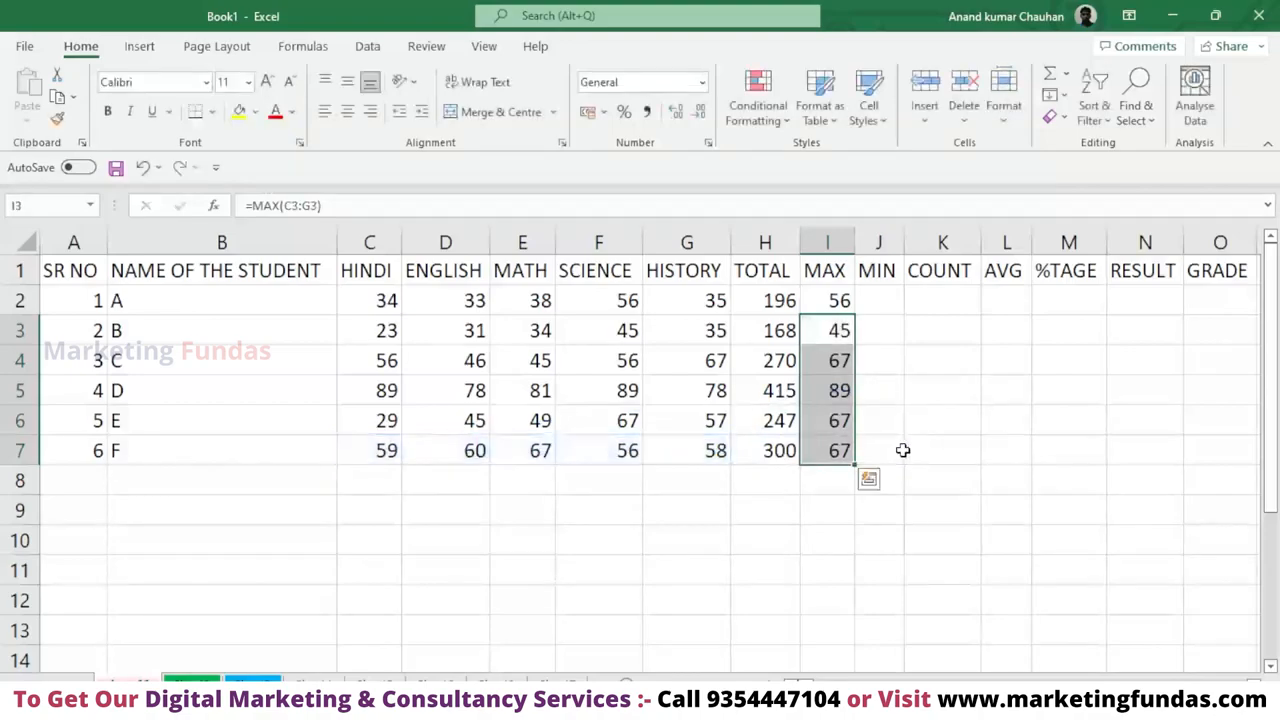
left_click(821, 489)
left_click(860, 451)
Clear the MAX results one by one from I7 up to I2.
left_click(843, 450)
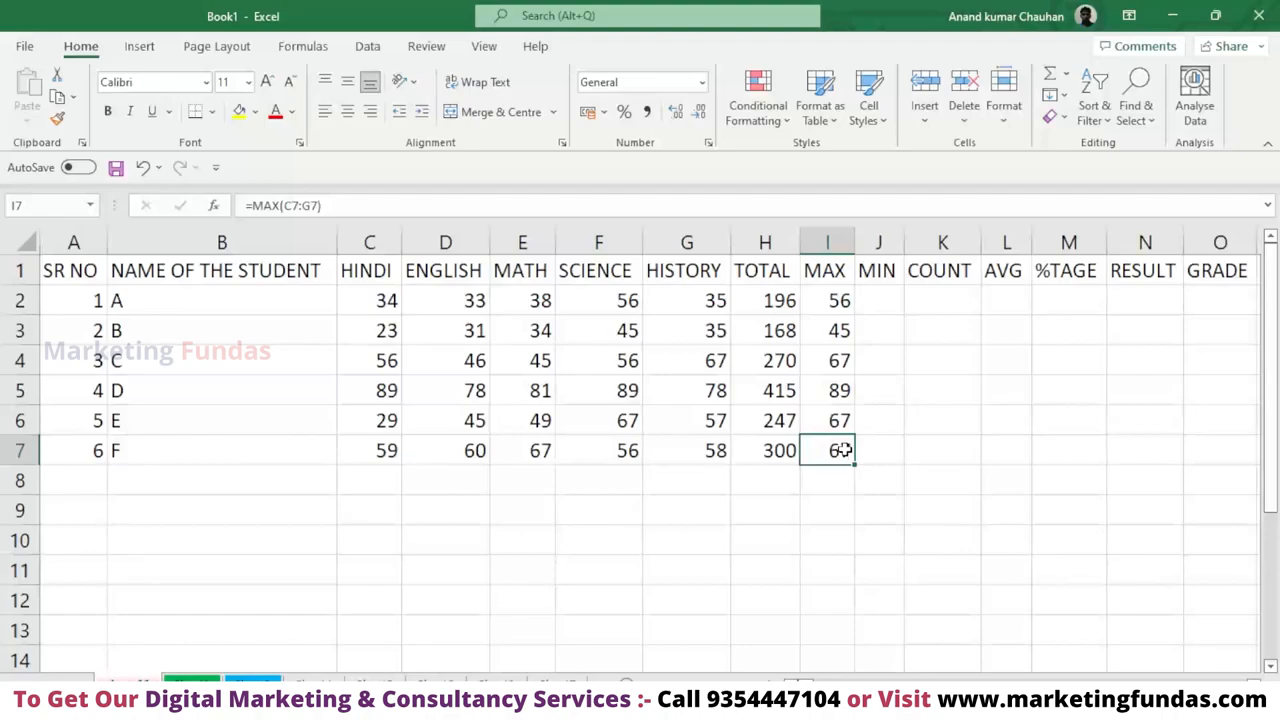
key("Delete")
left_click(840, 421)
key("Delete")
left_click(842, 365)
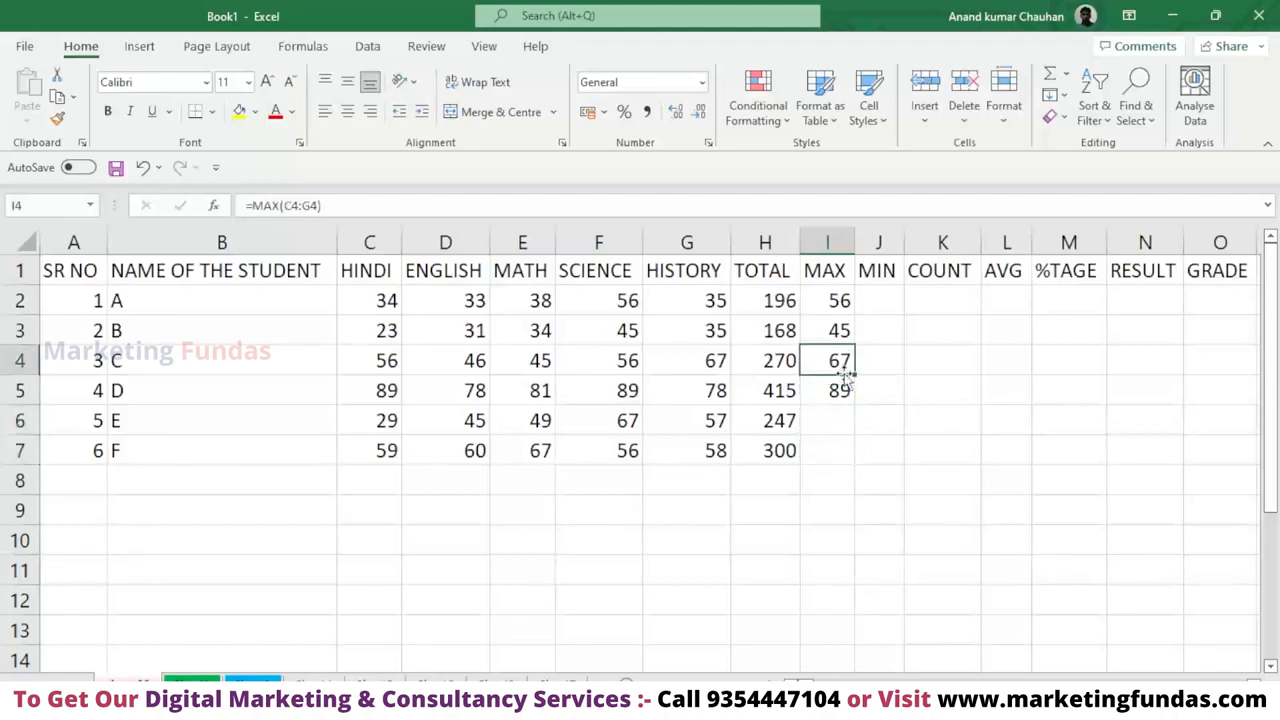
left_click(843, 389)
key("Delete")
left_click(844, 362)
key("Delete")
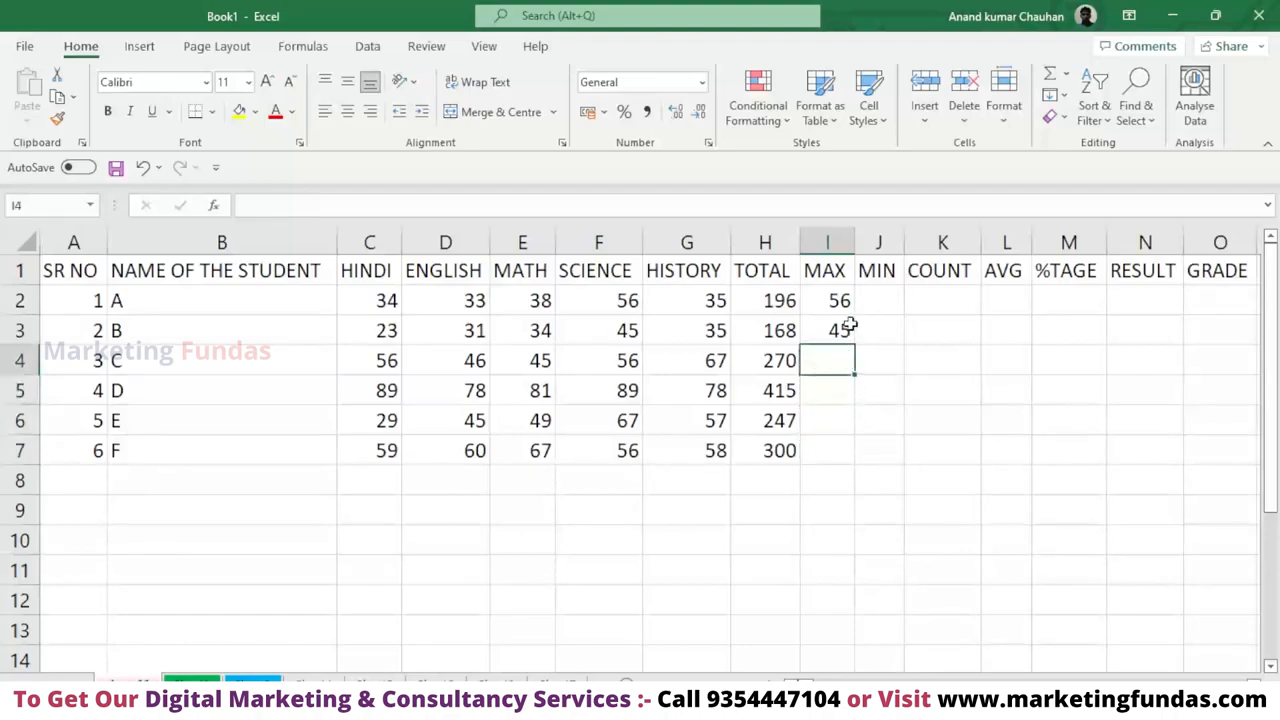
left_click(843, 328)
key("Delete")
left_click(841, 301)
key("Delete")
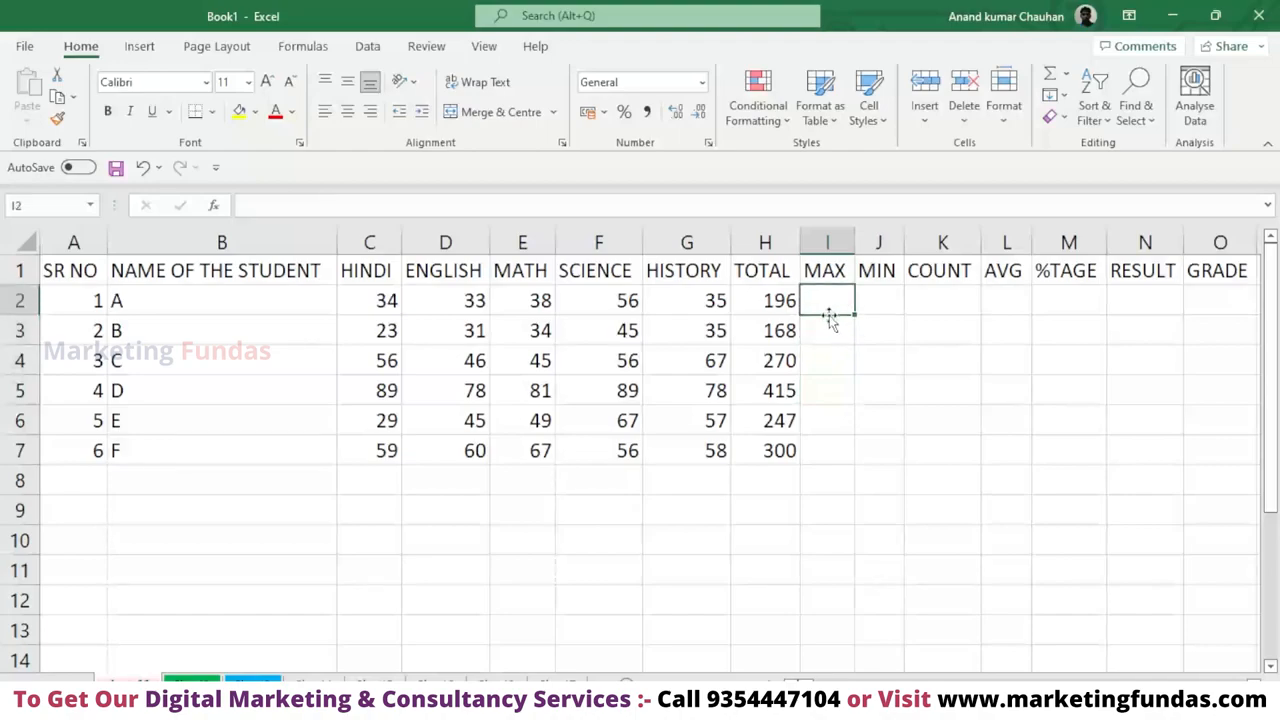
Enter a MAX function over C2:G2 in I2 using the suggested function, and fill it down through I7.
double_click(828, 306)
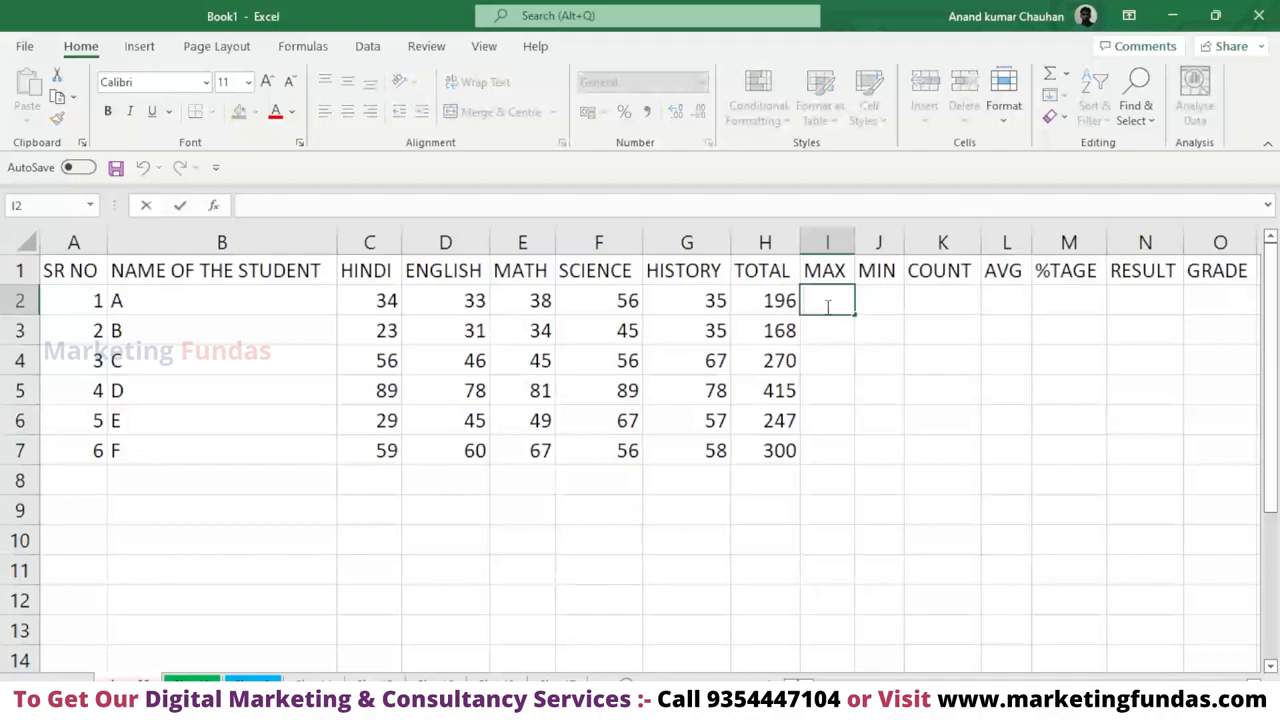
type("=")
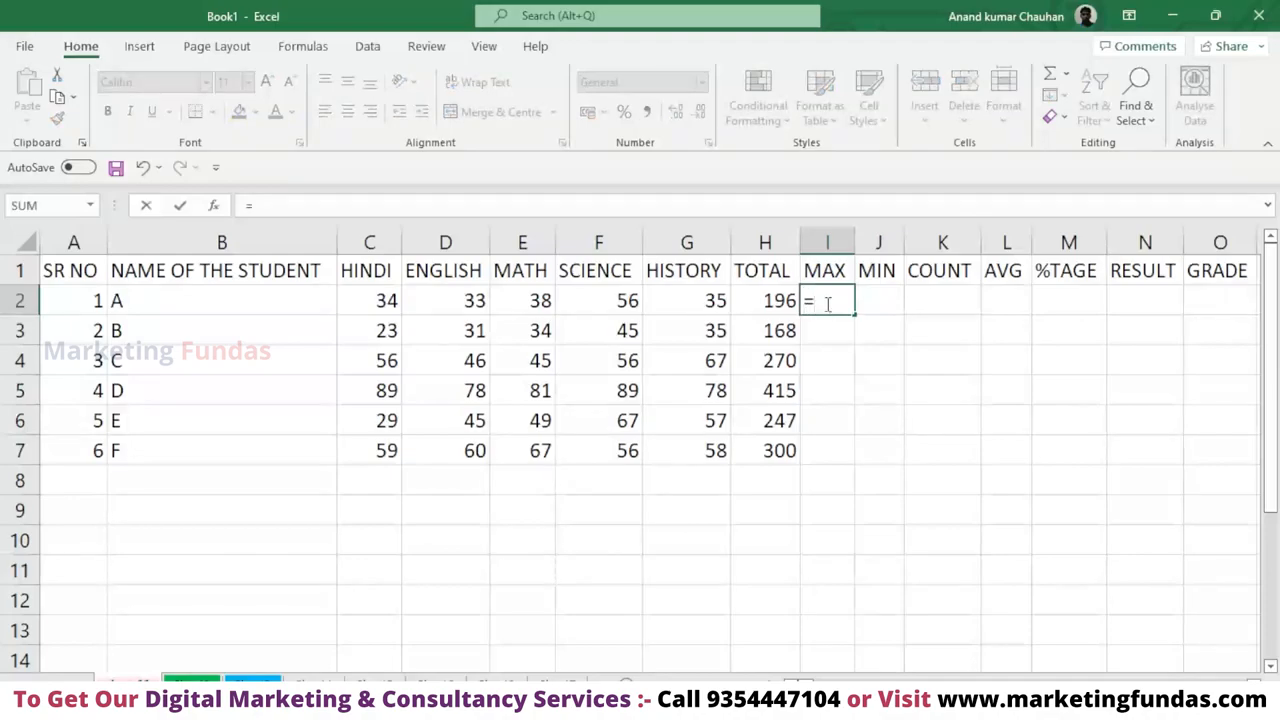
type("ma")
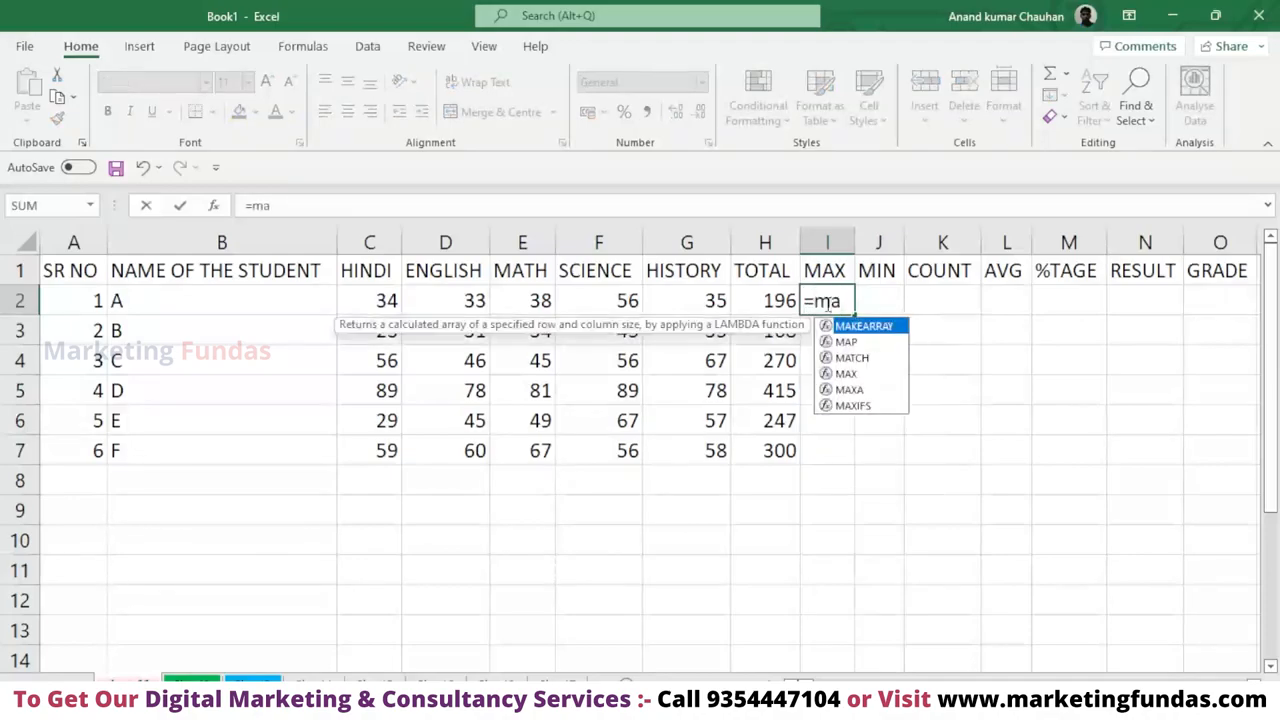
type("x")
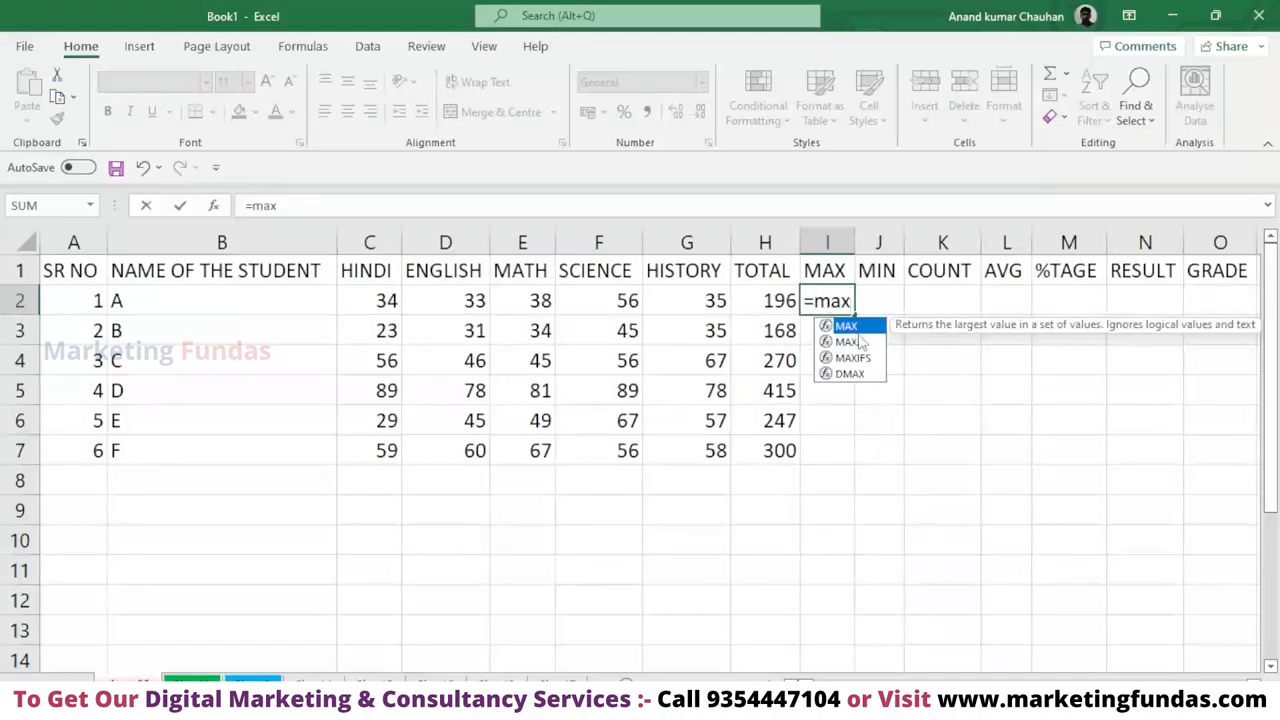
key("Tab")
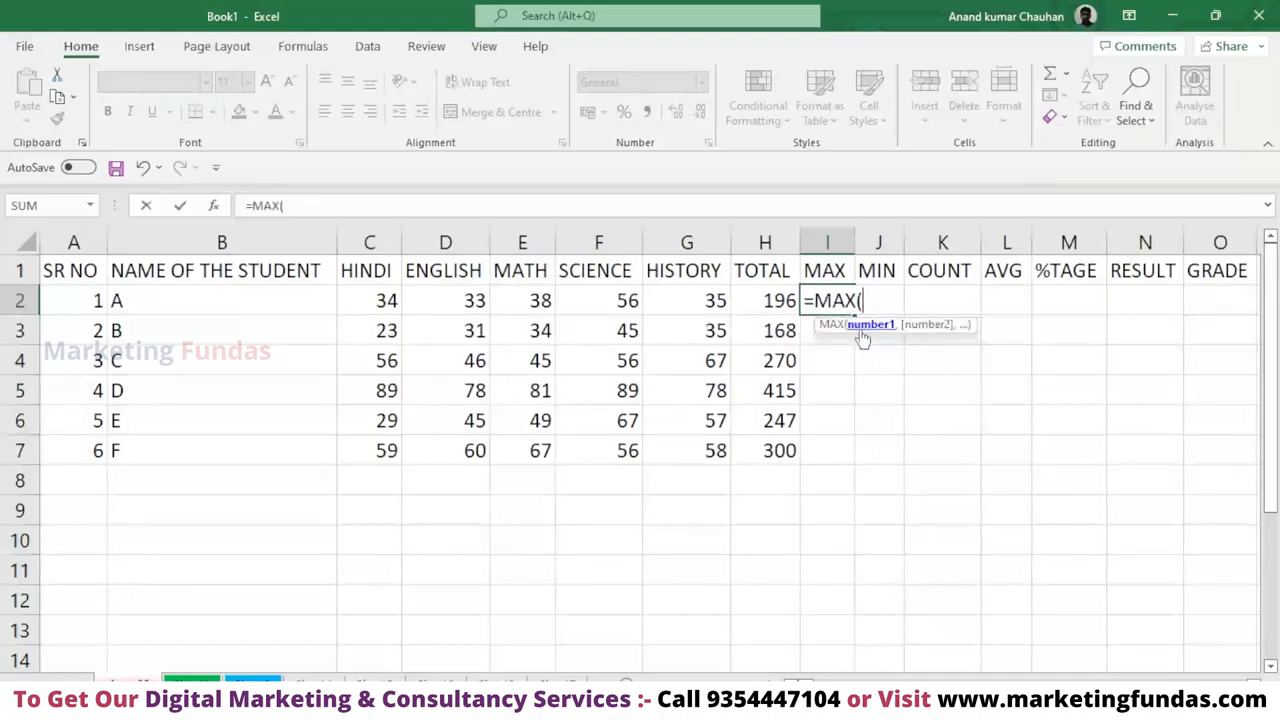
left_click_drag(380, 300, 683, 313)
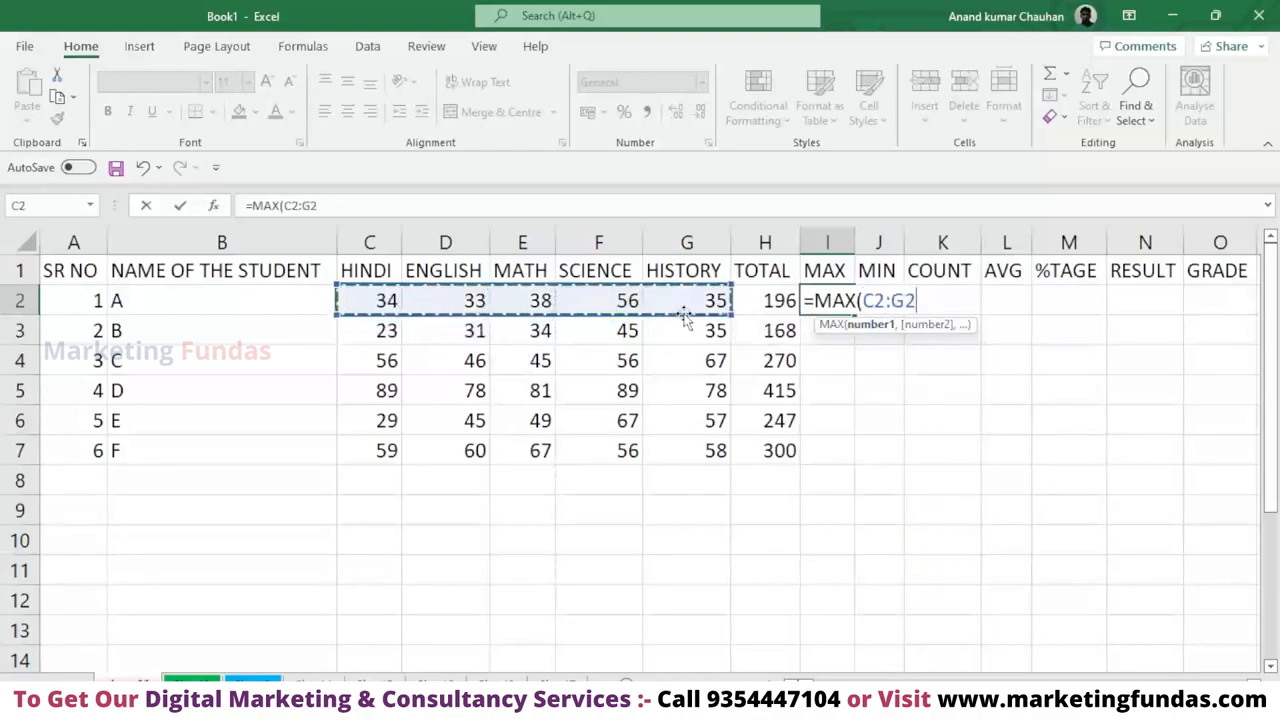
key("Return")
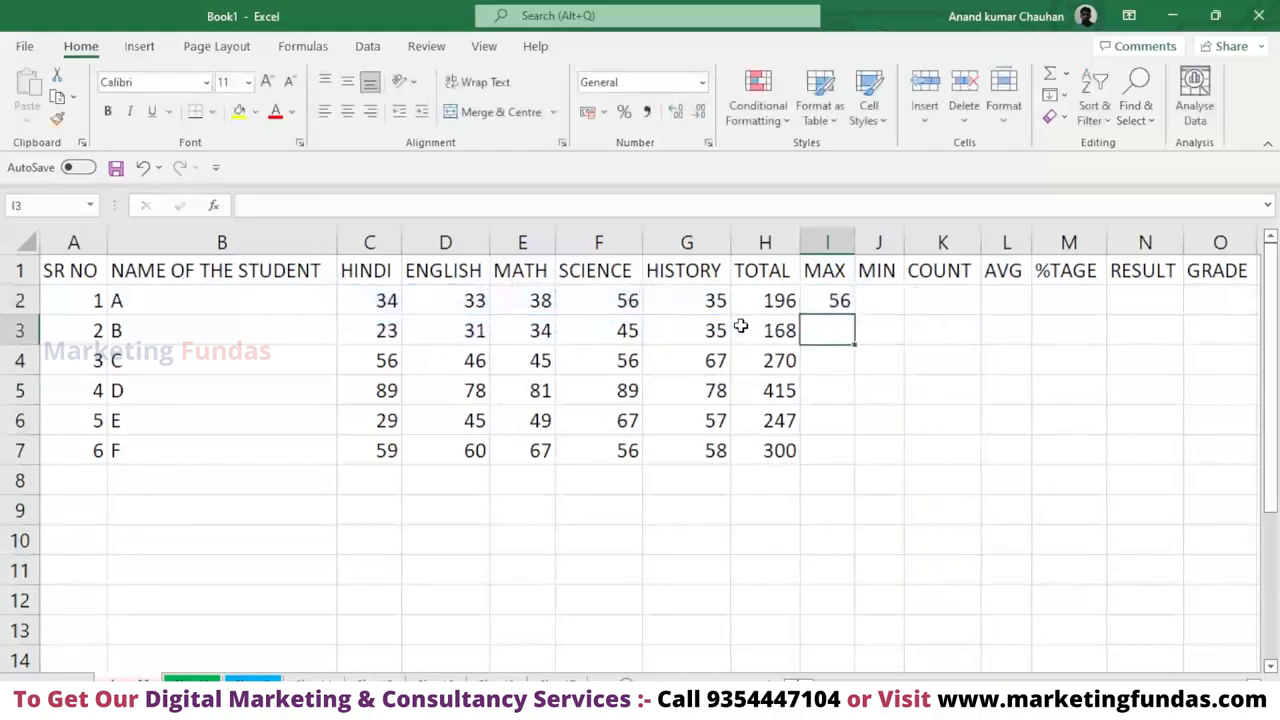
left_click(843, 302)
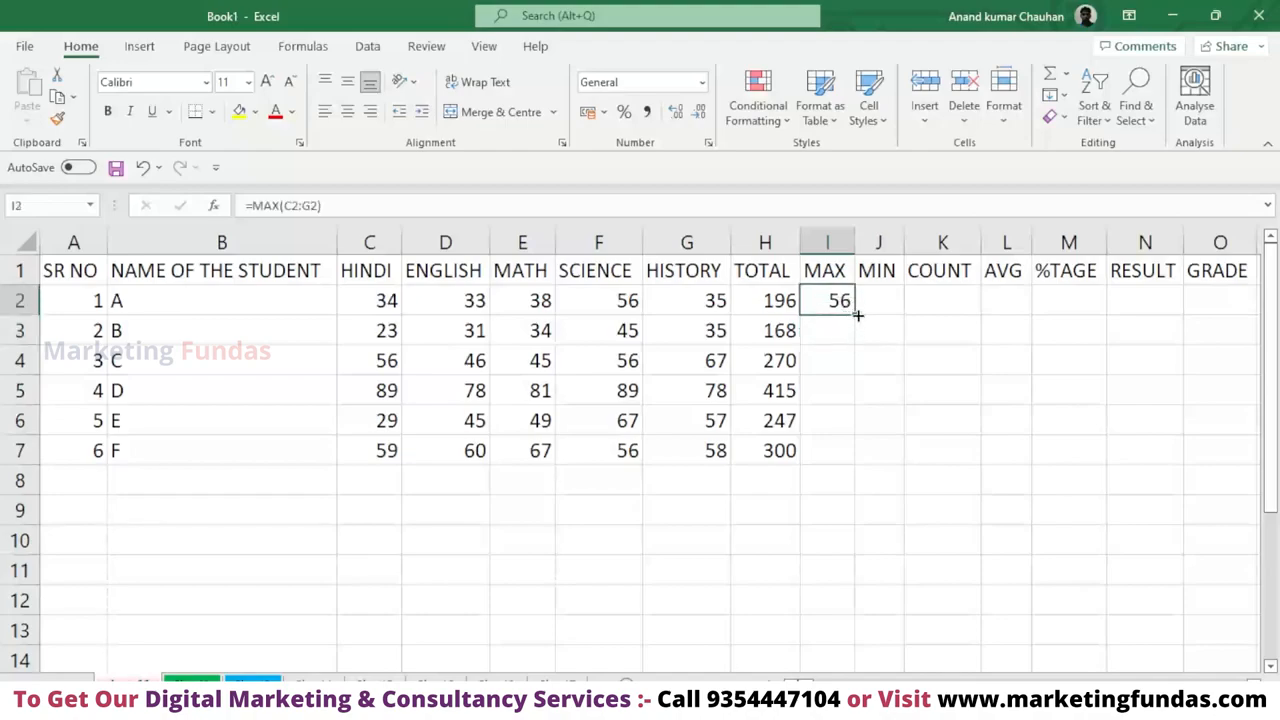
left_click_drag(857, 314, 865, 456)
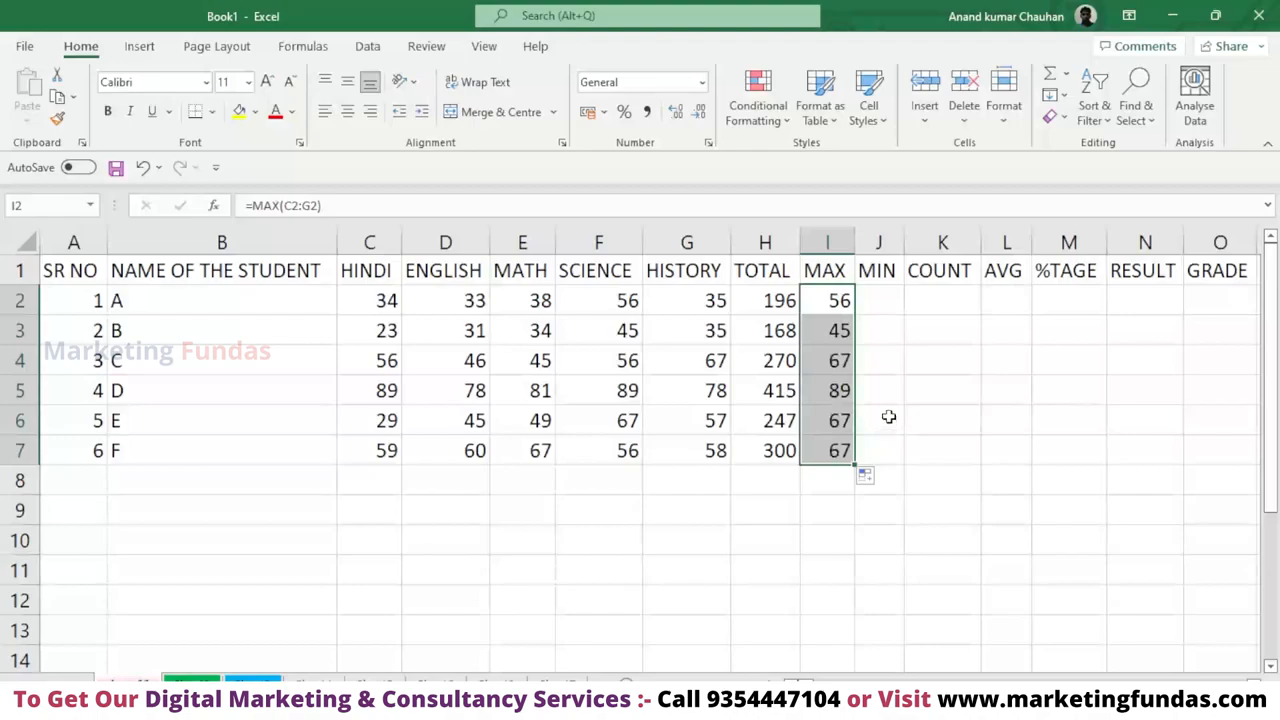
Enter a MIN function over C2:G2 in J2, choosing MIN from the suggested functions.
double_click(893, 300)
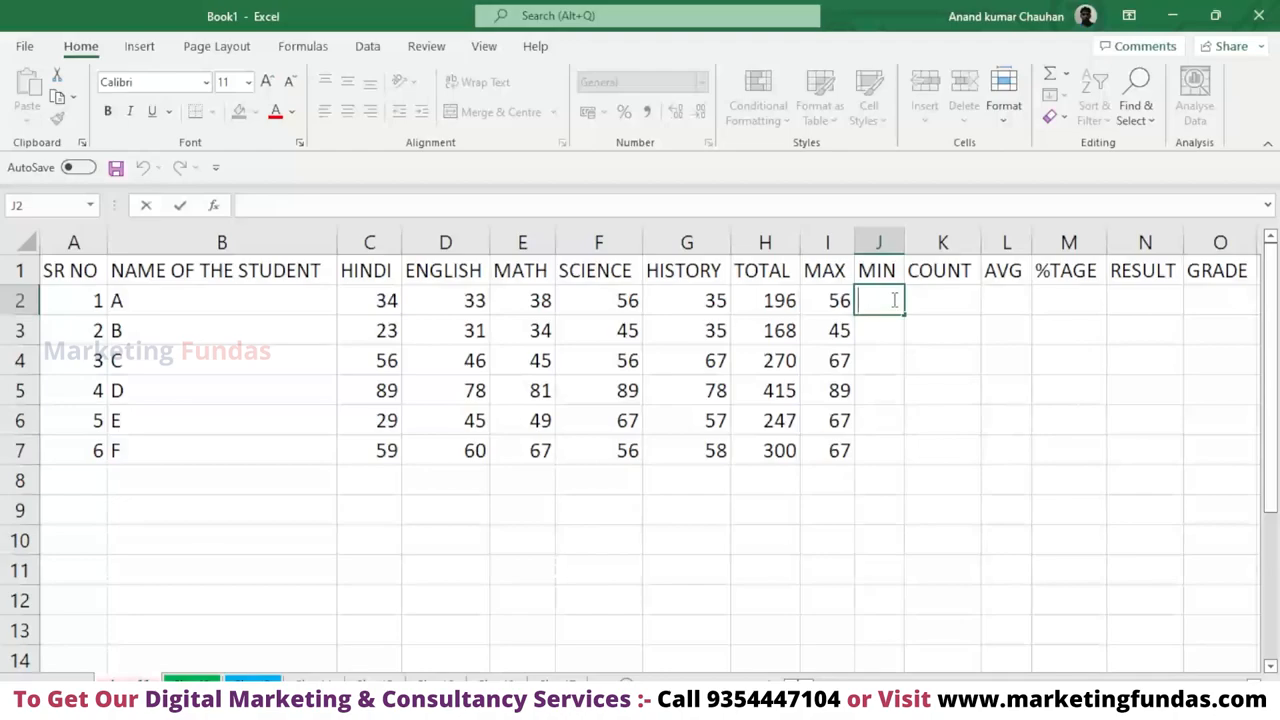
type("=min")
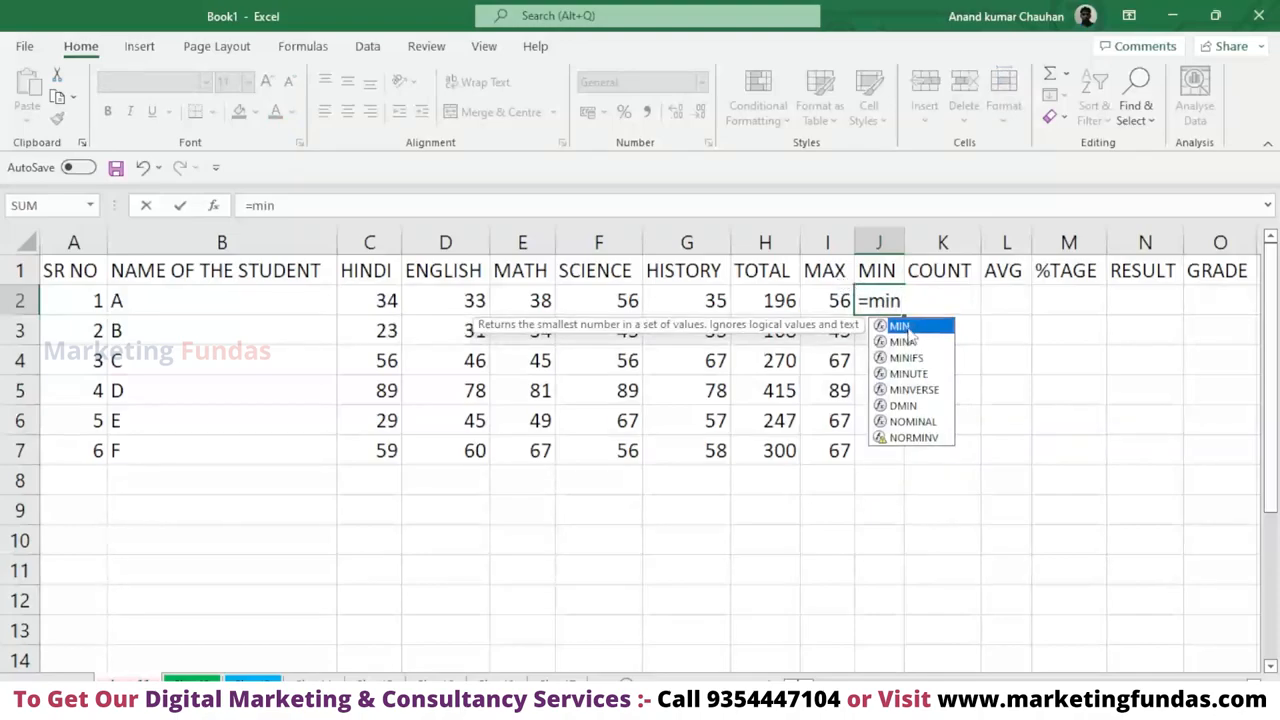
double_click(906, 328)
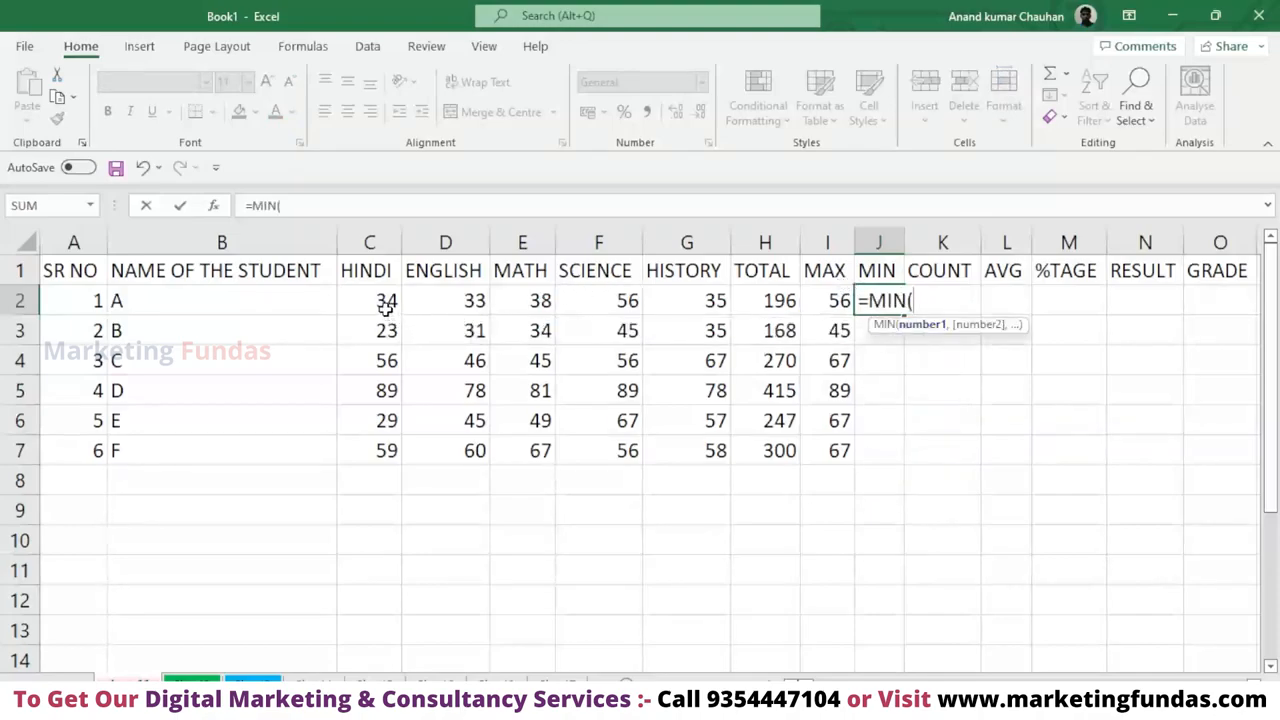
left_click_drag(380, 302, 672, 293)
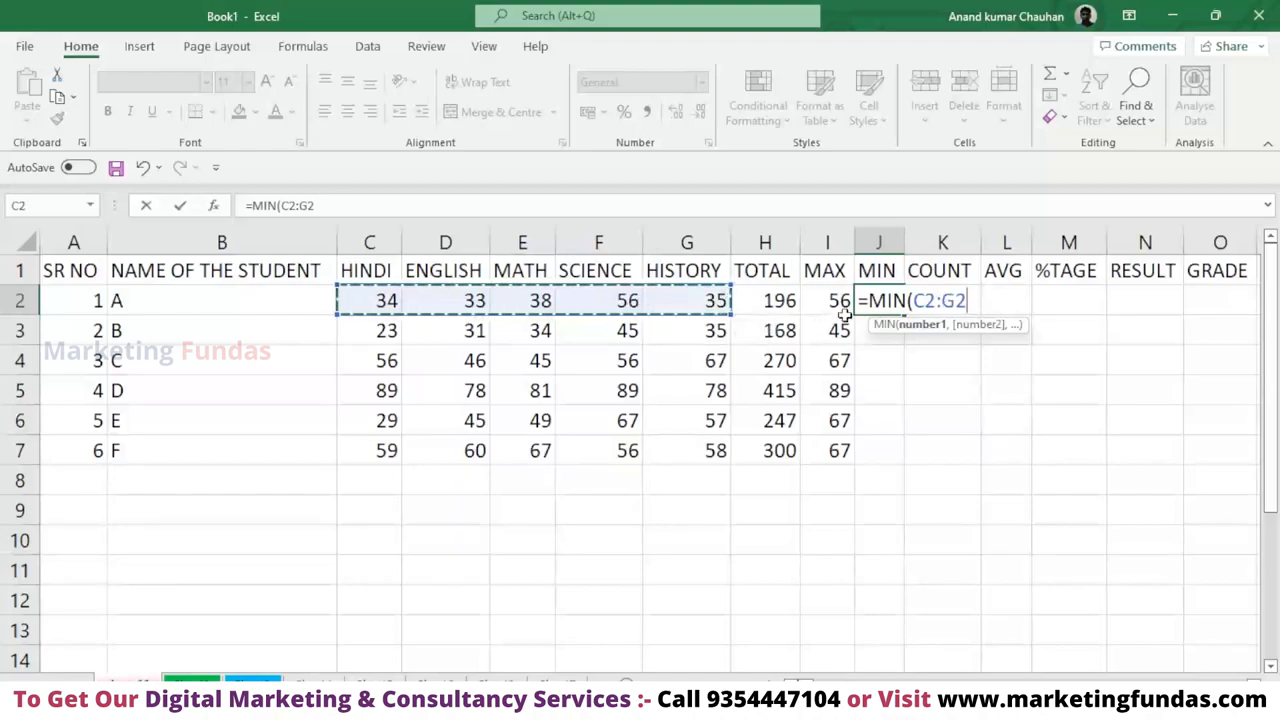
key("Return")
Clear the MIN formula from J2, keeping the MIN header in J1.
left_click(891, 300)
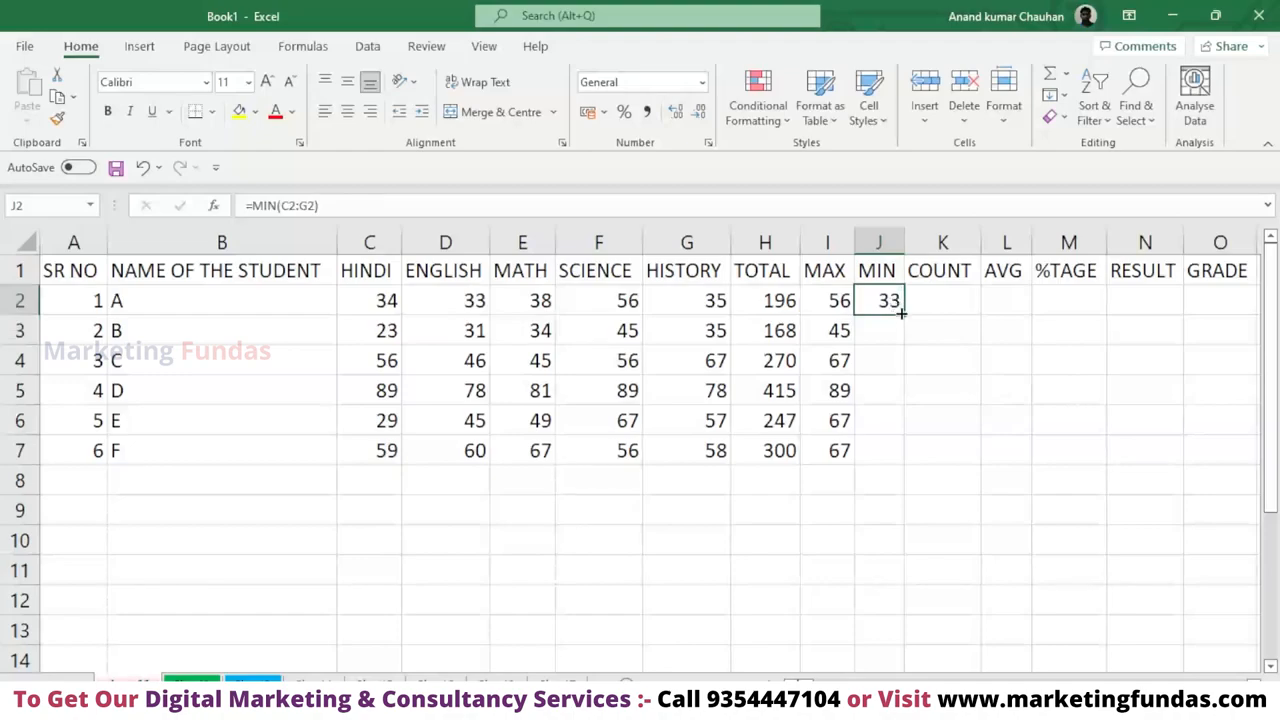
key("Delete")
left_click_drag(882, 314, 888, 276)
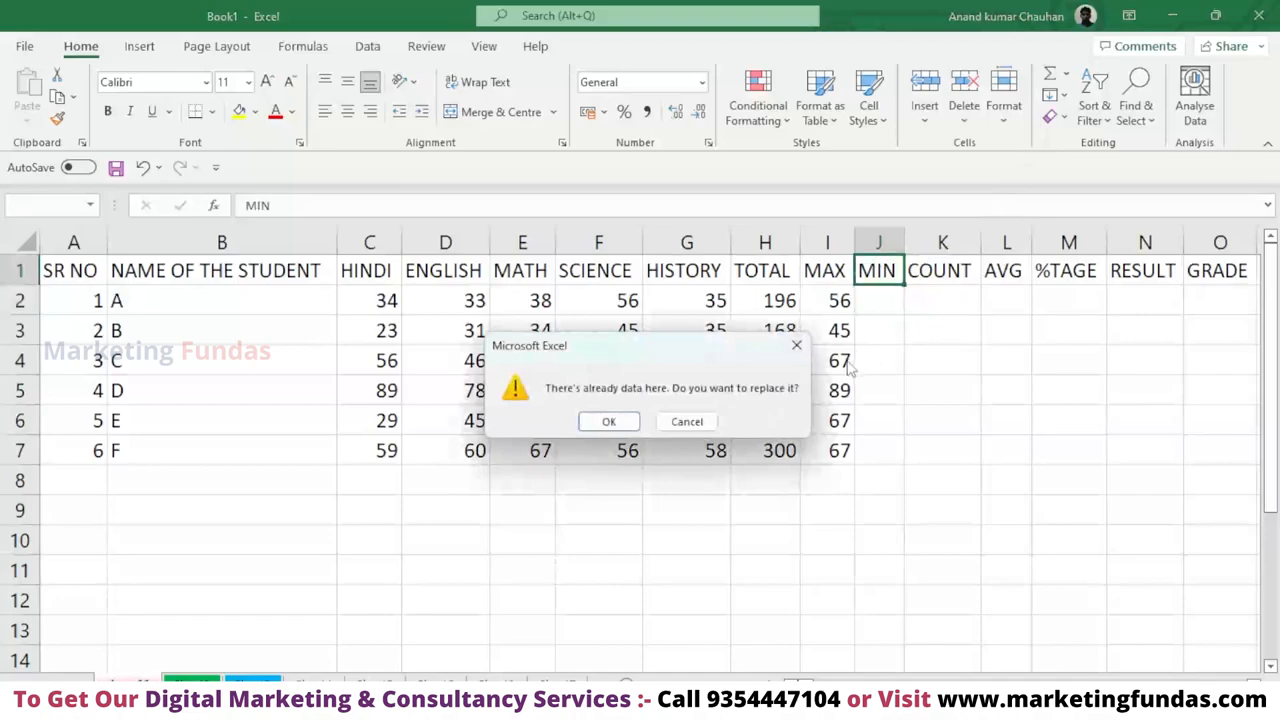
left_click(796, 345)
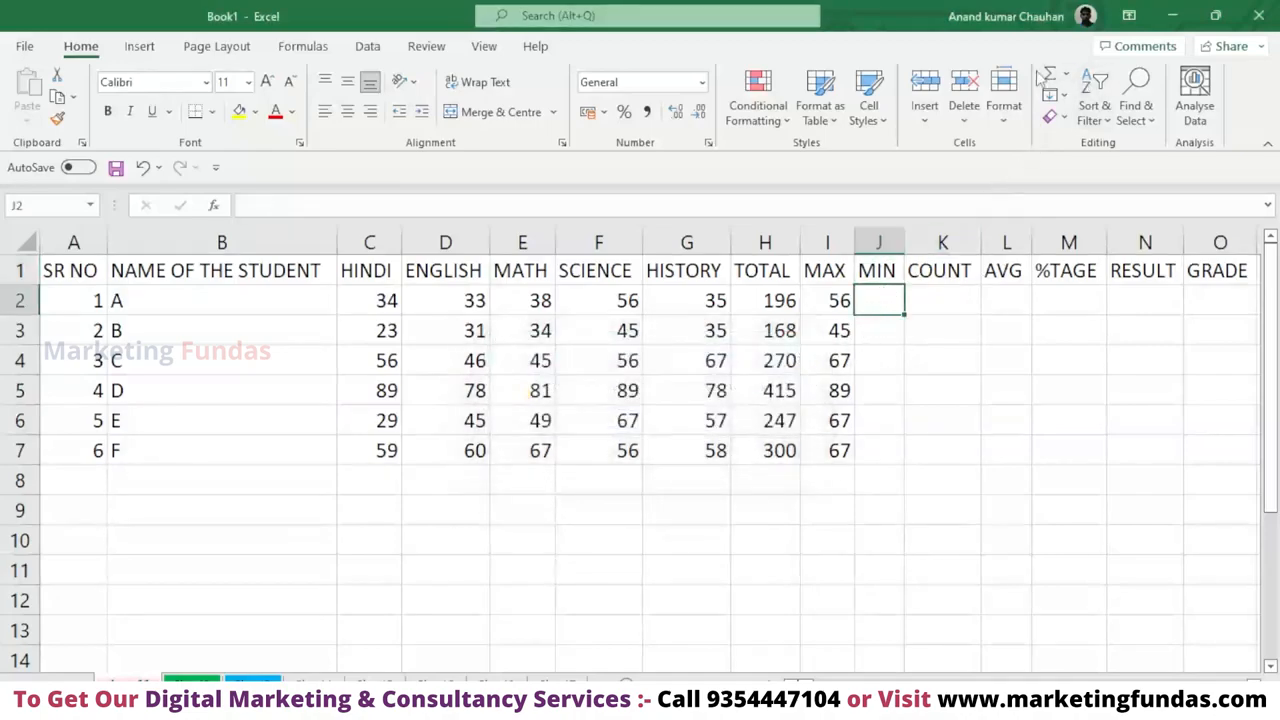
Insert the AutoSum Min function in J2, limit its range to C2:G2, and fill it down through J7.
left_click(1067, 77)
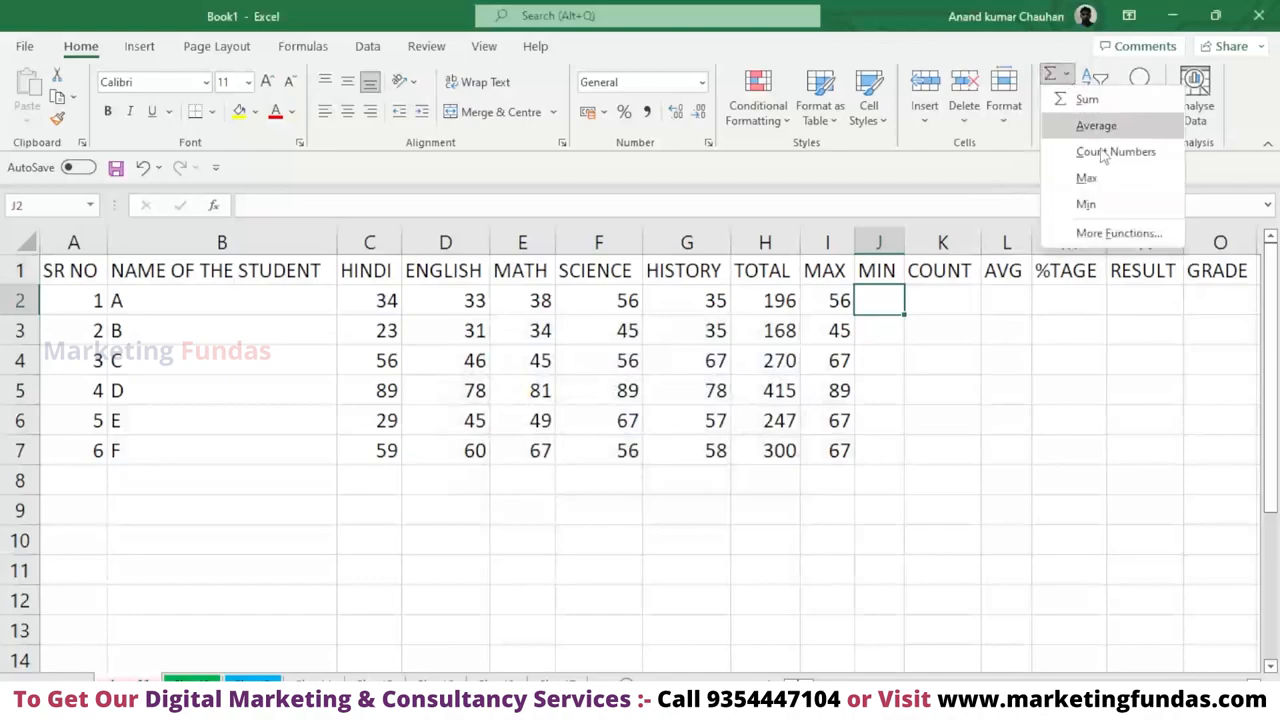
left_click(1086, 204)
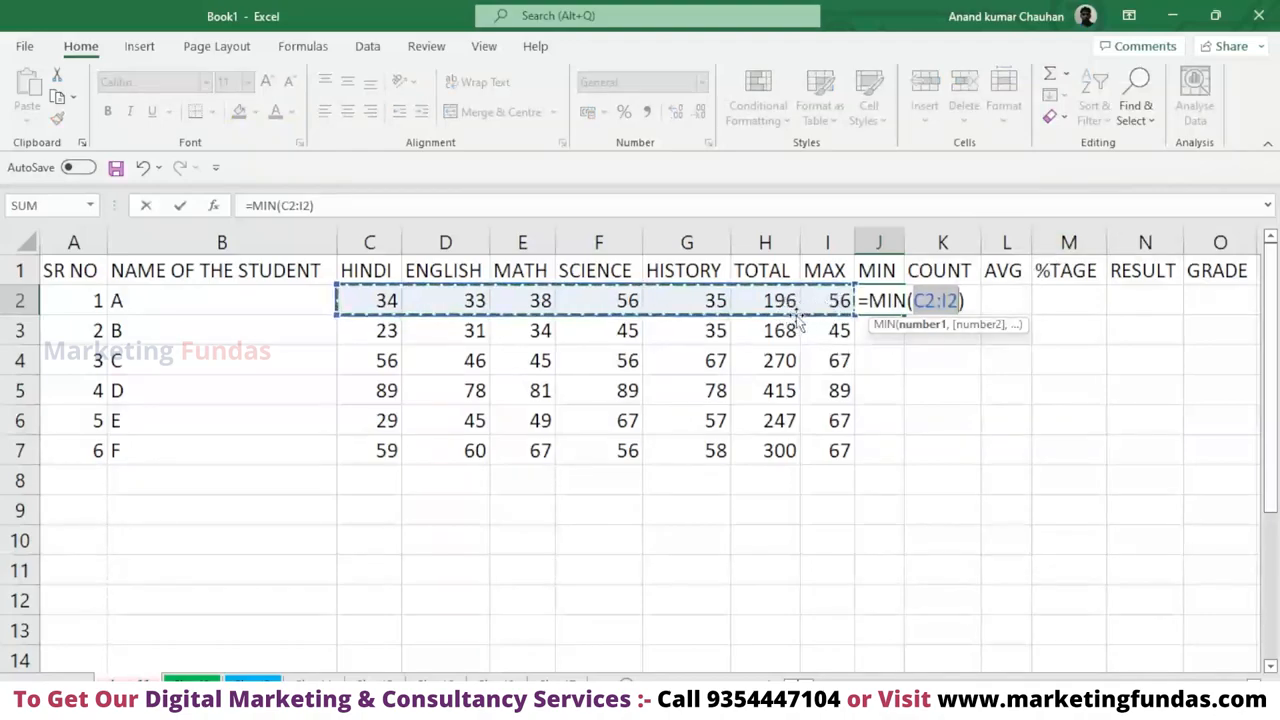
left_click_drag(346, 300, 674, 306)
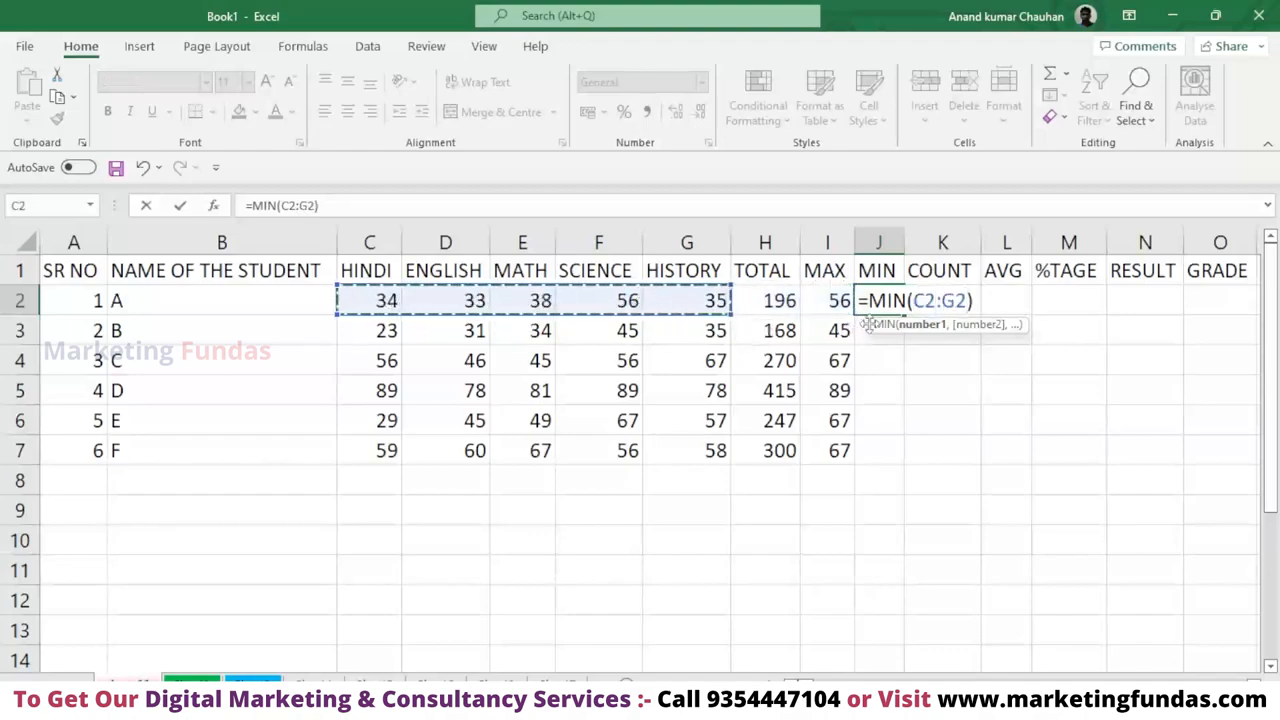
key("Return")
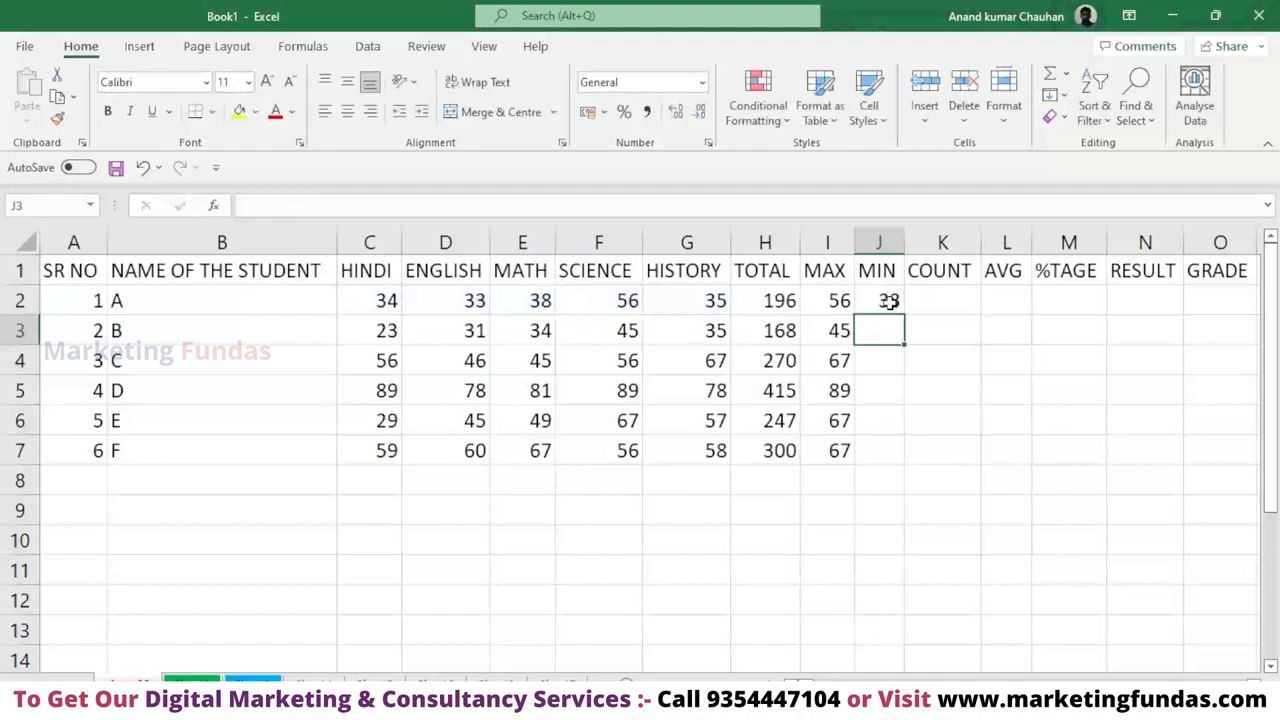
left_click(889, 302)
left_click_drag(906, 316, 932, 453)
left_click(940, 390)
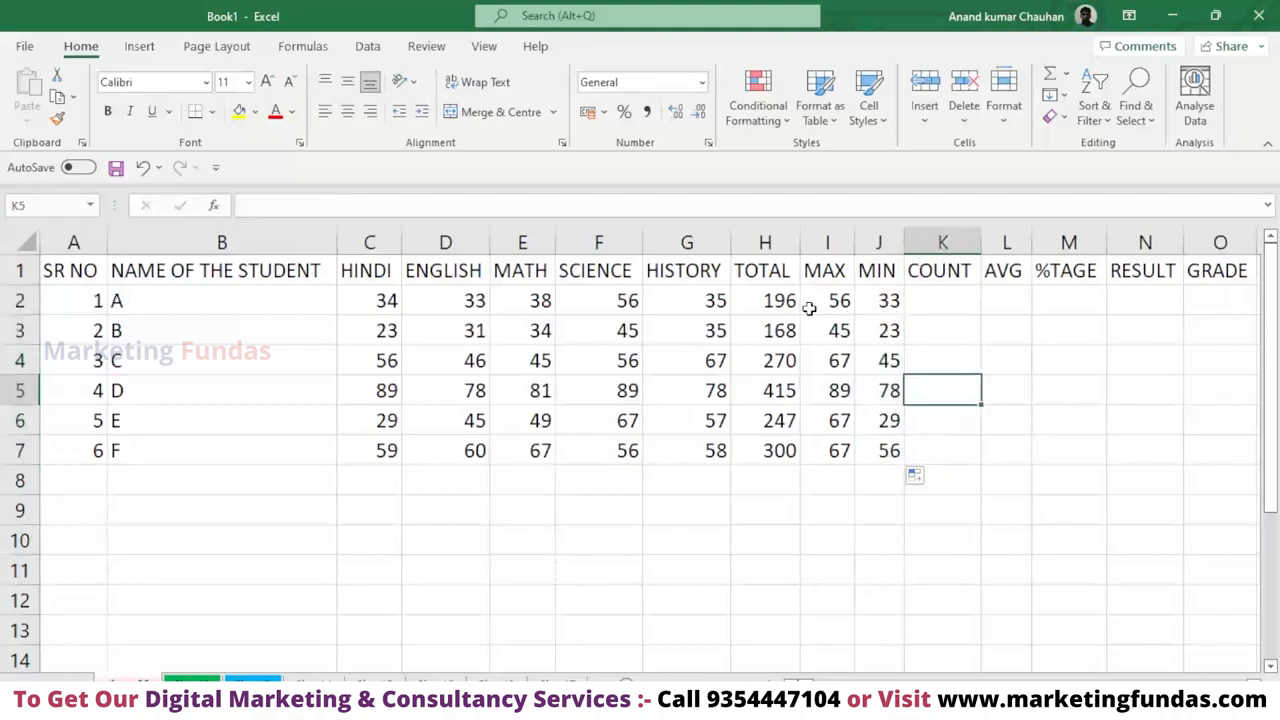
Insert the AutoSum Count Numbers function in K2, limit its range to C2:G2, and fill it down through K7.
left_click(951, 291)
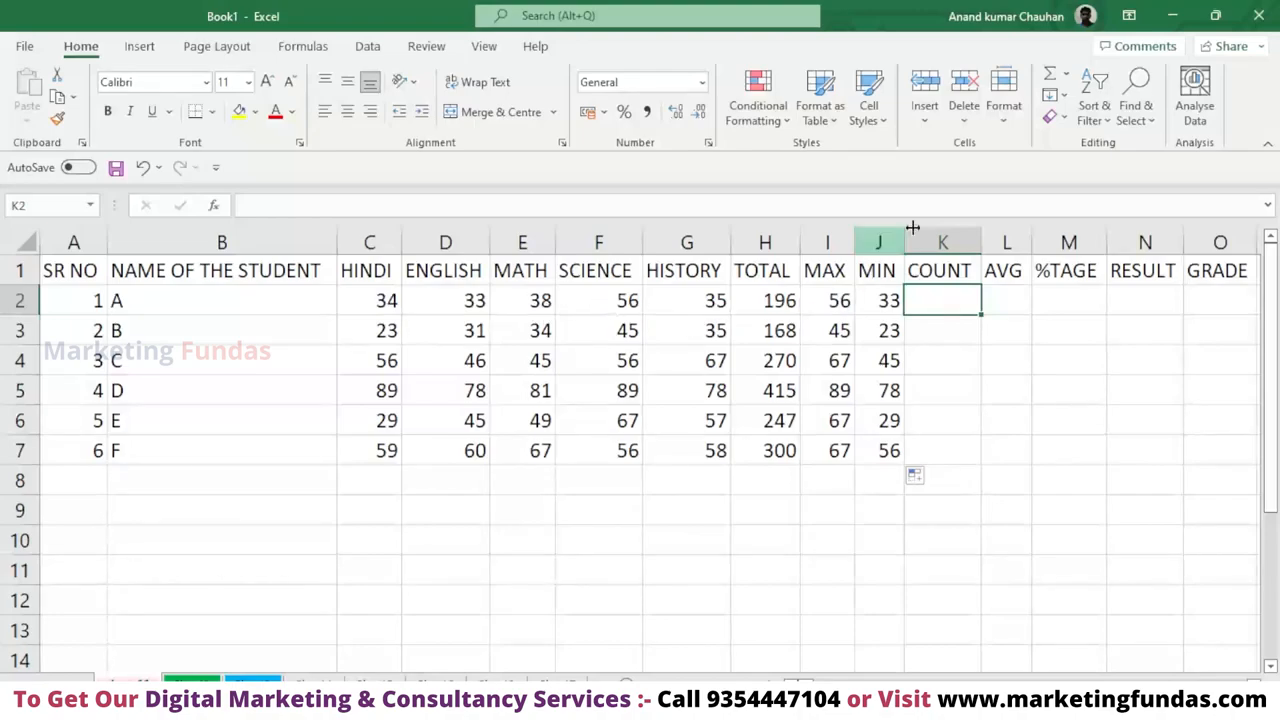
left_click(1066, 76)
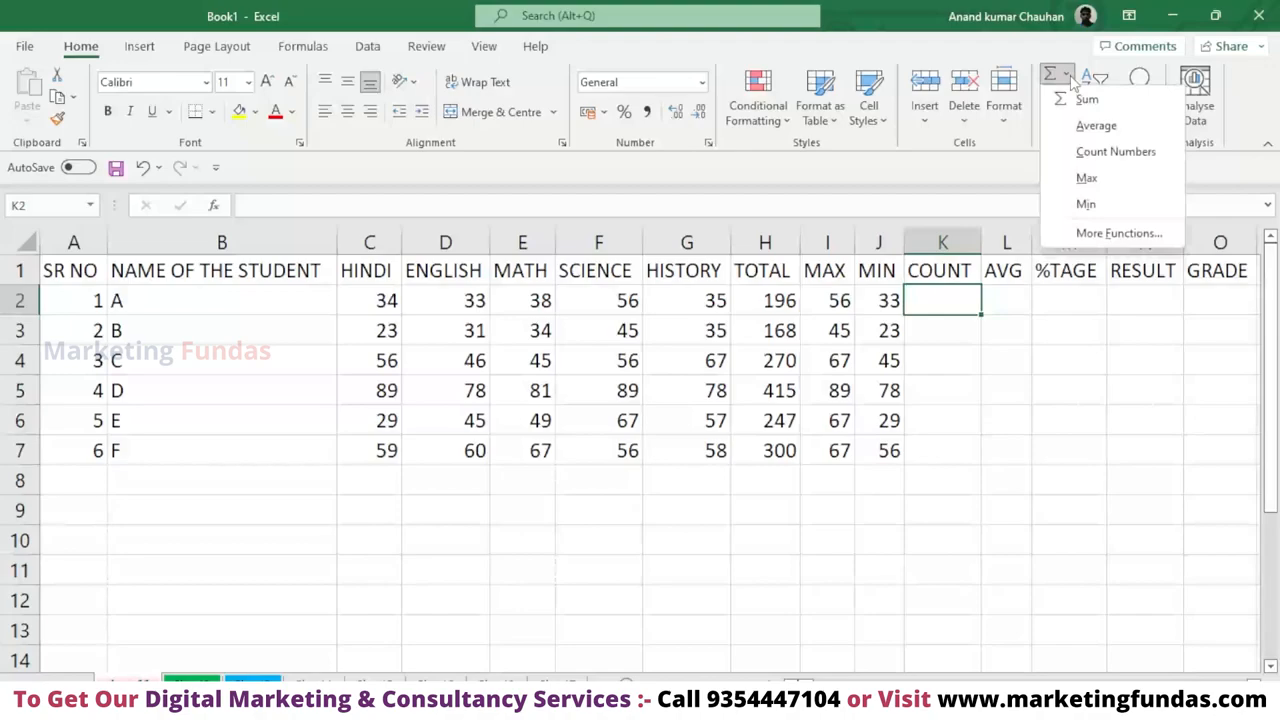
left_click(1105, 152)
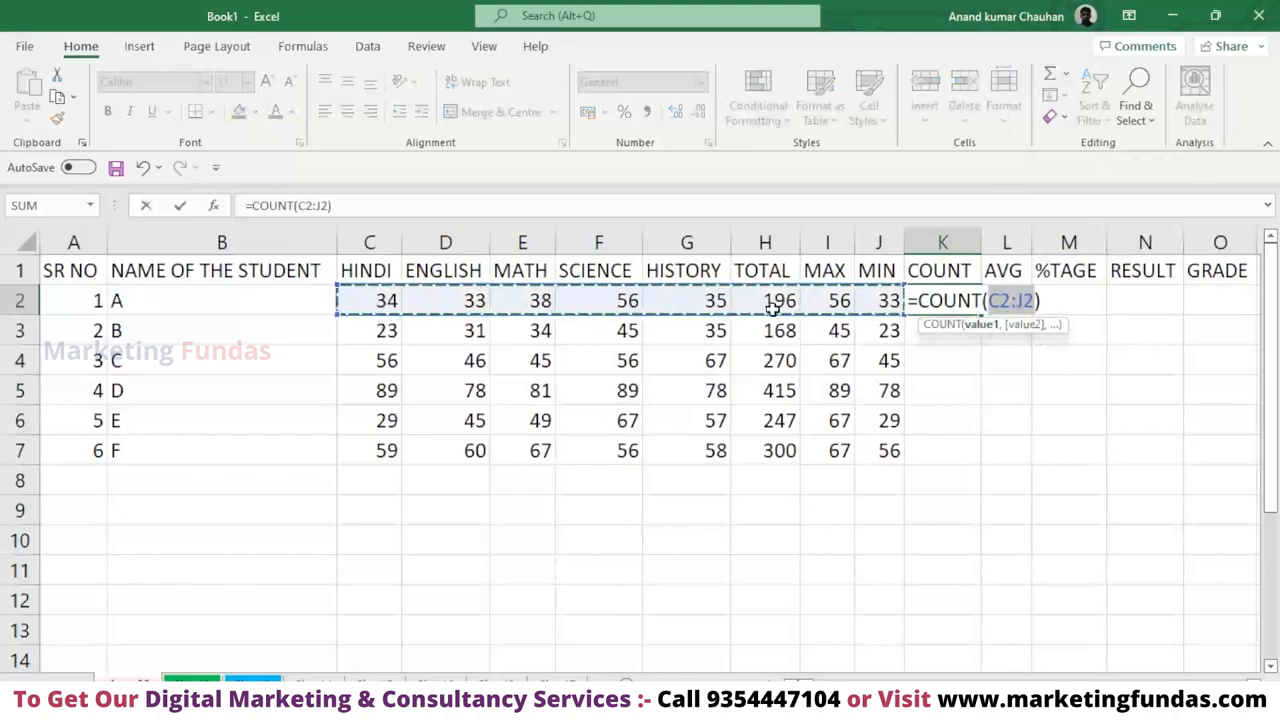
left_click_drag(378, 300, 660, 306)
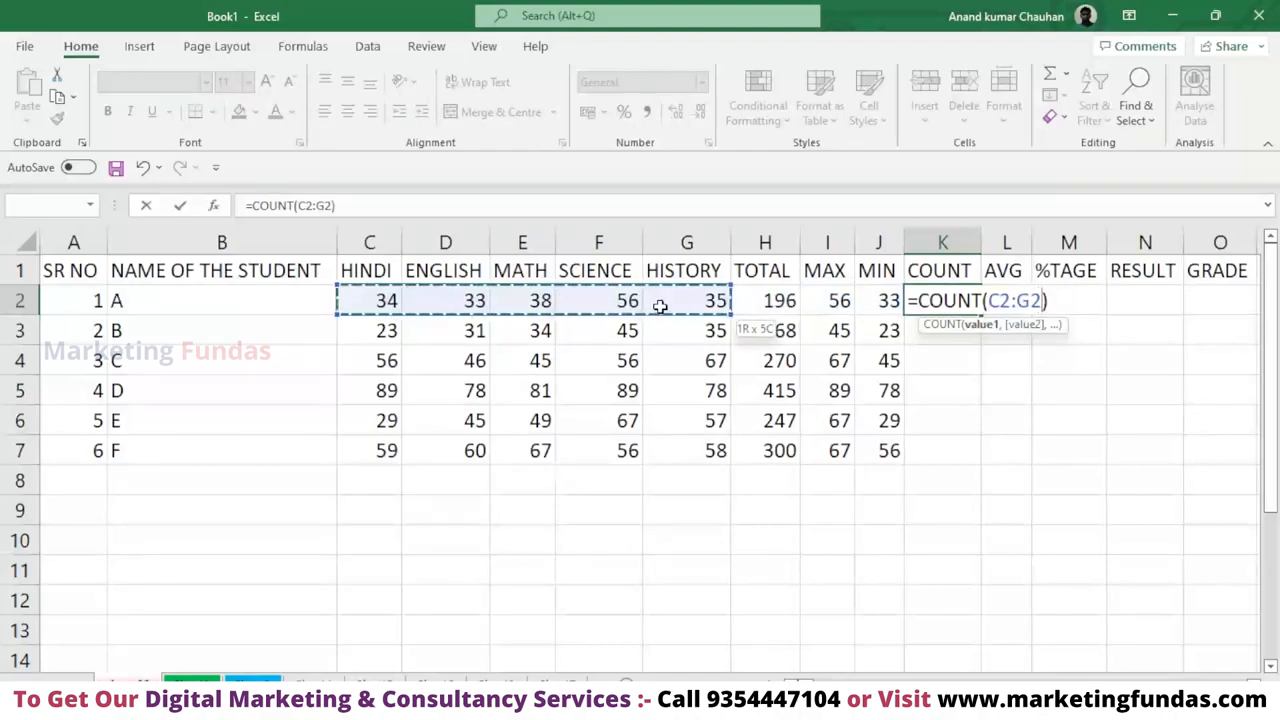
left_click_drag(660, 306, 660, 306)
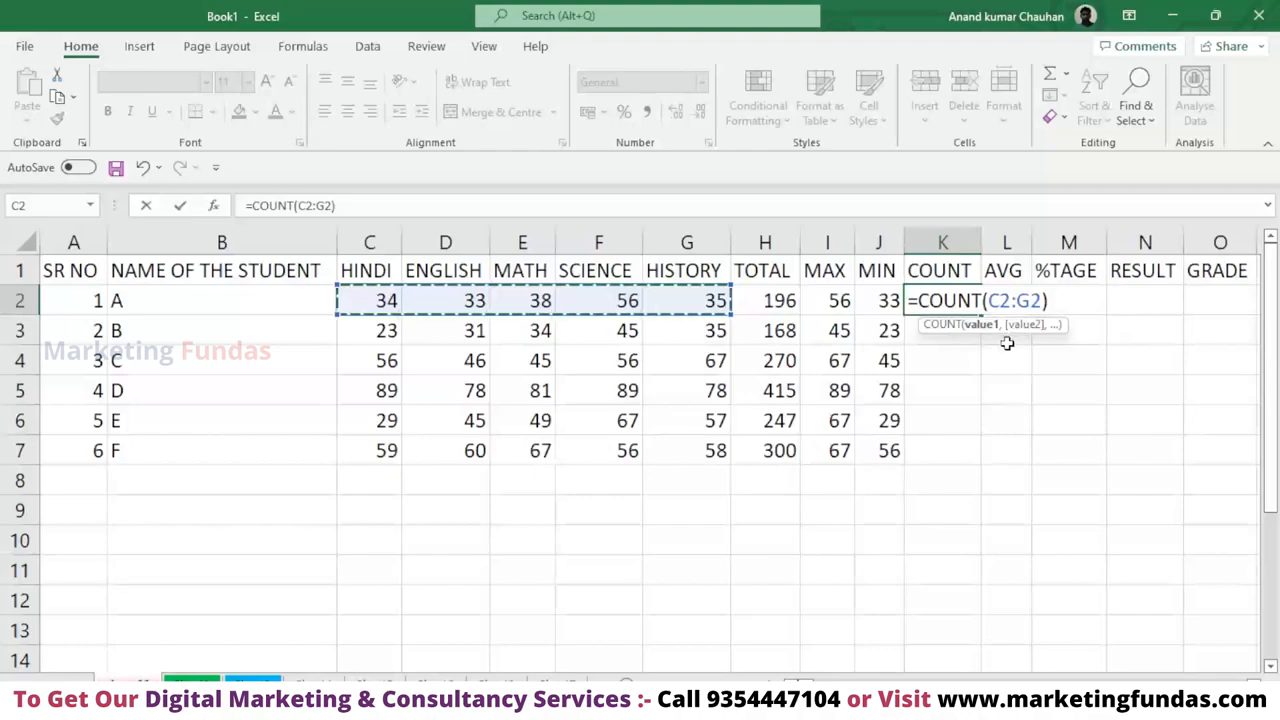
key("Return")
left_click(948, 302)
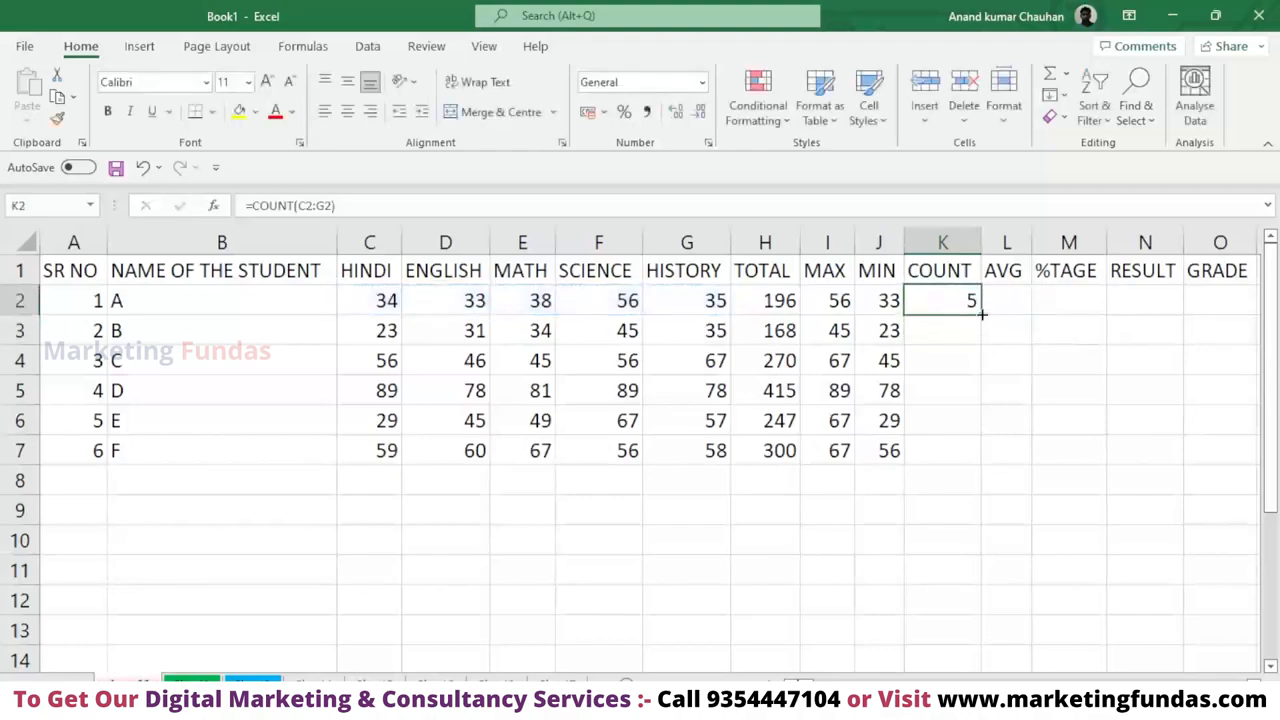
left_click_drag(982, 314, 983, 462)
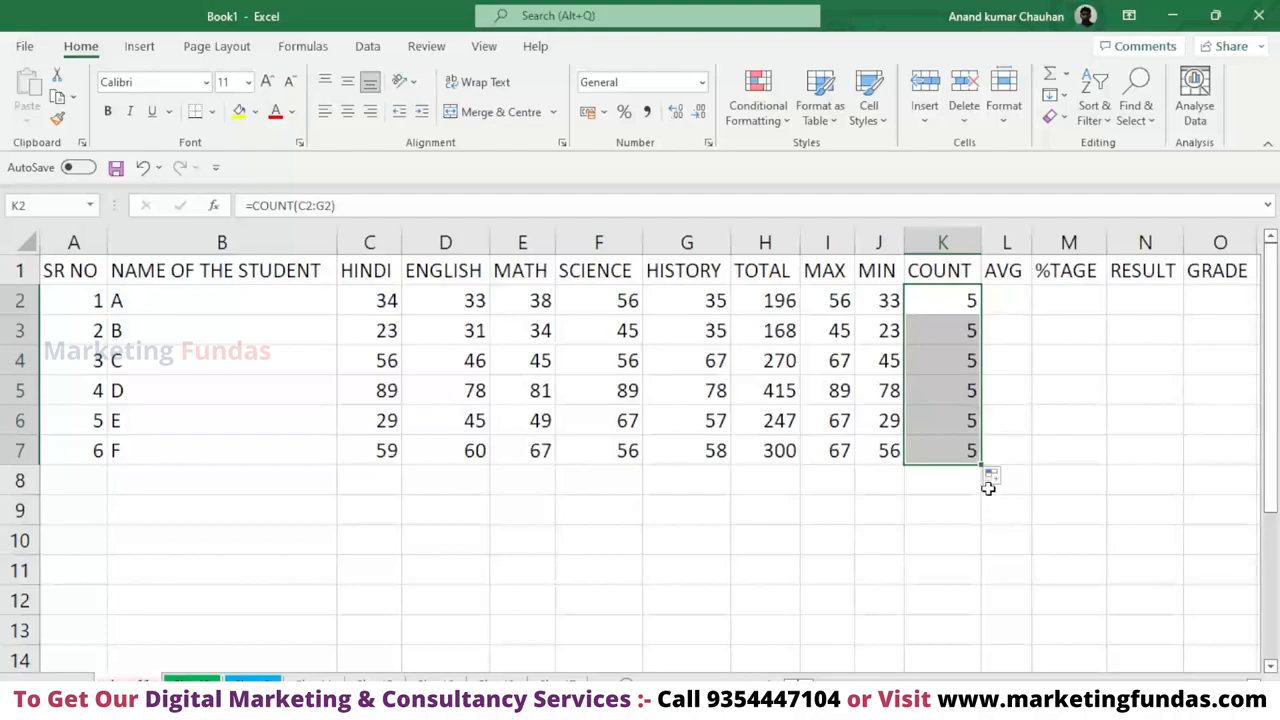
Insert the AutoSum Average function in L2, limit its range to C2:G2, and fill it down through L7.
left_click(1008, 305)
left_click(1015, 332)
left_click(1011, 292)
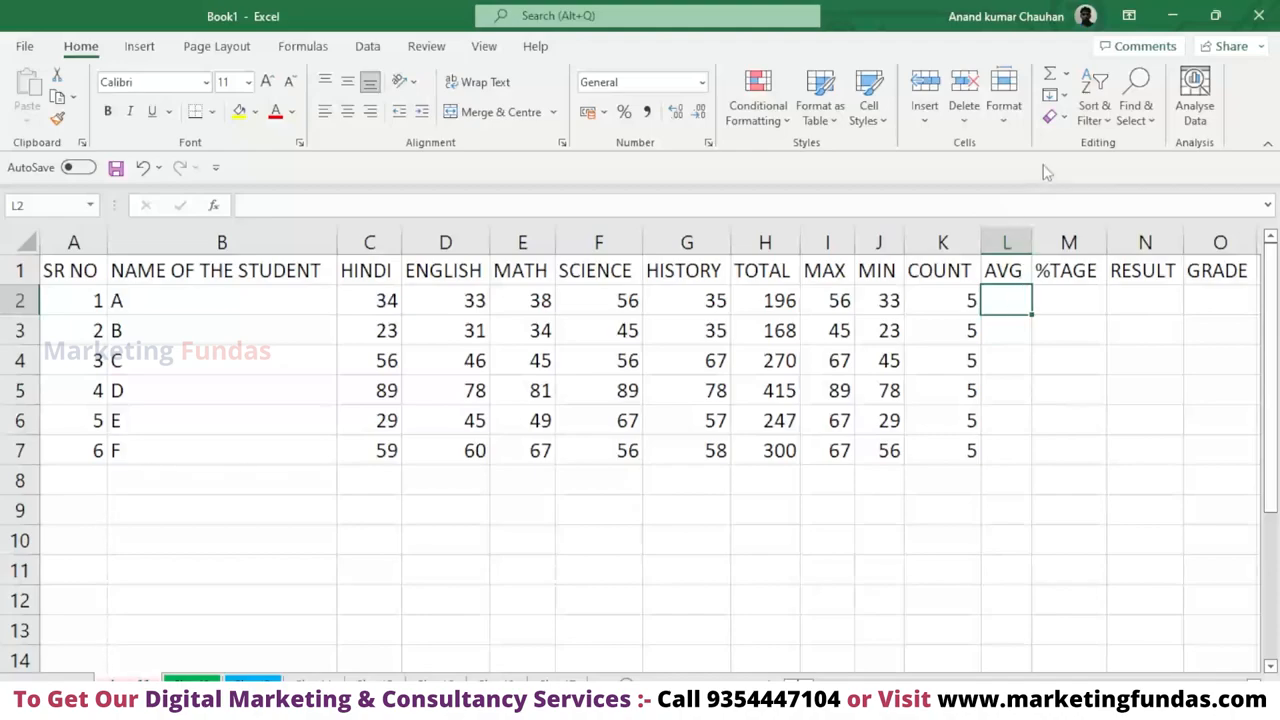
left_click(1066, 75)
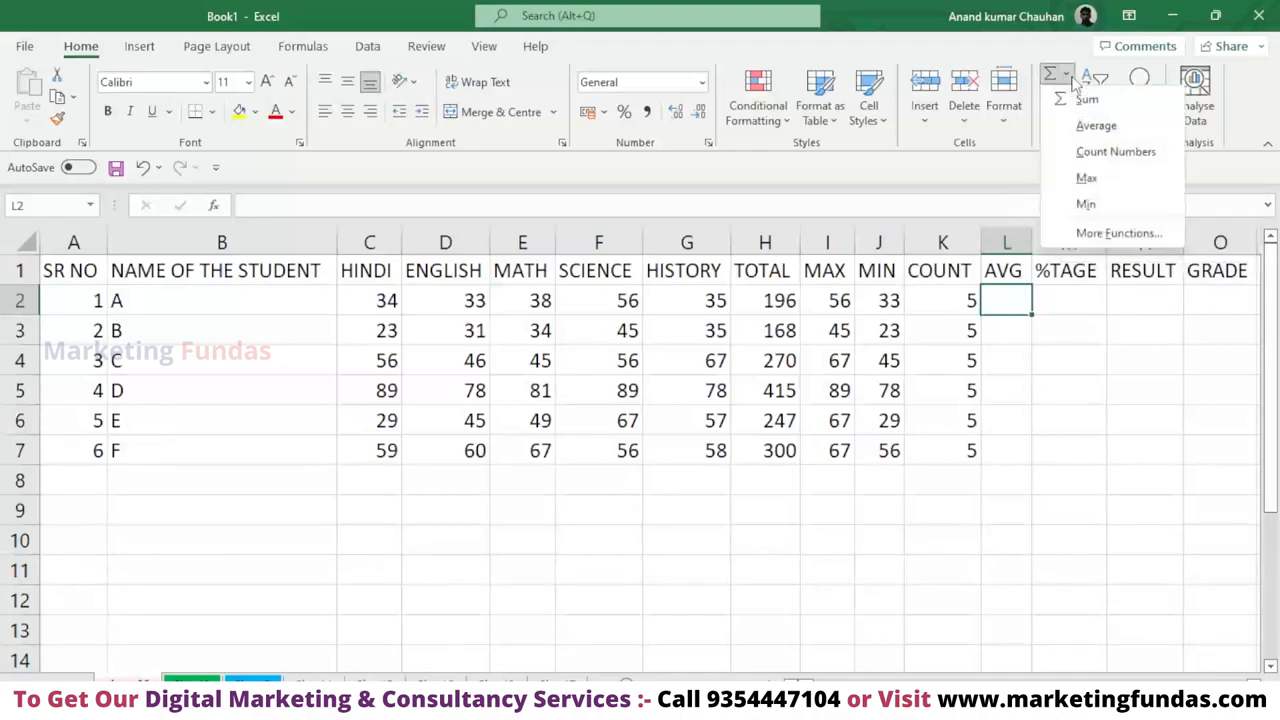
left_click(1097, 126)
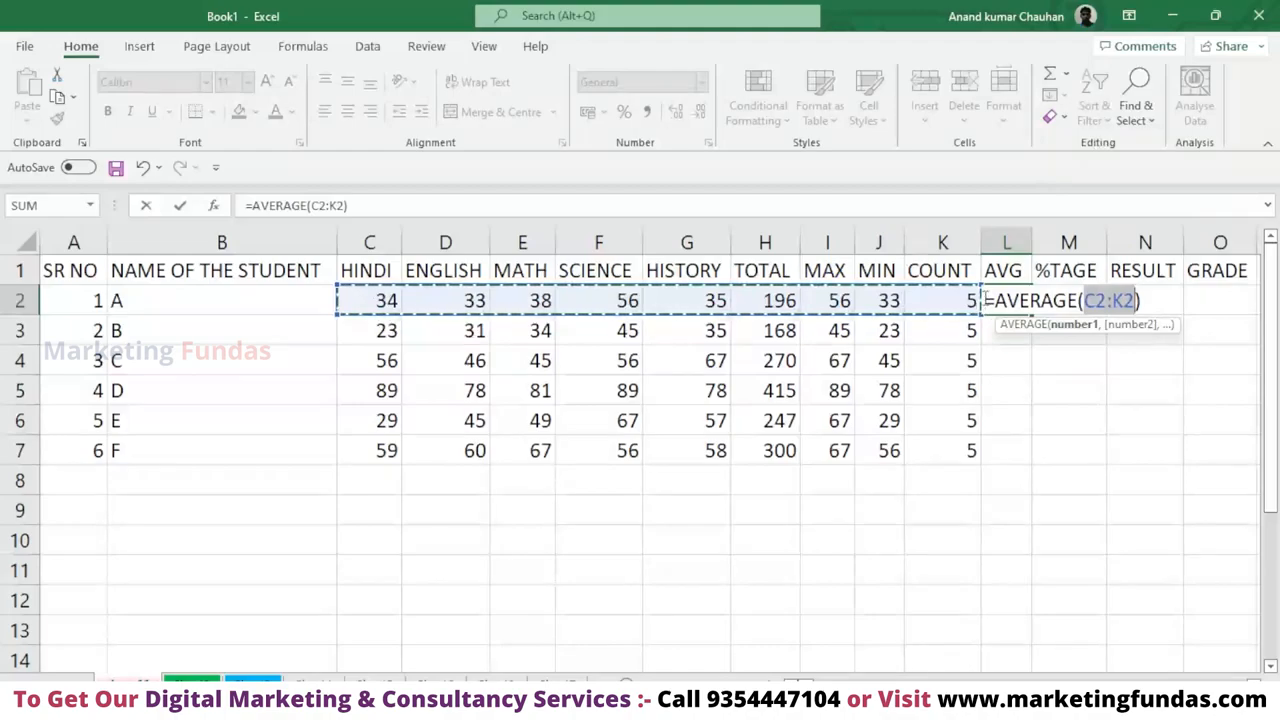
left_click_drag(370, 300, 444, 288)
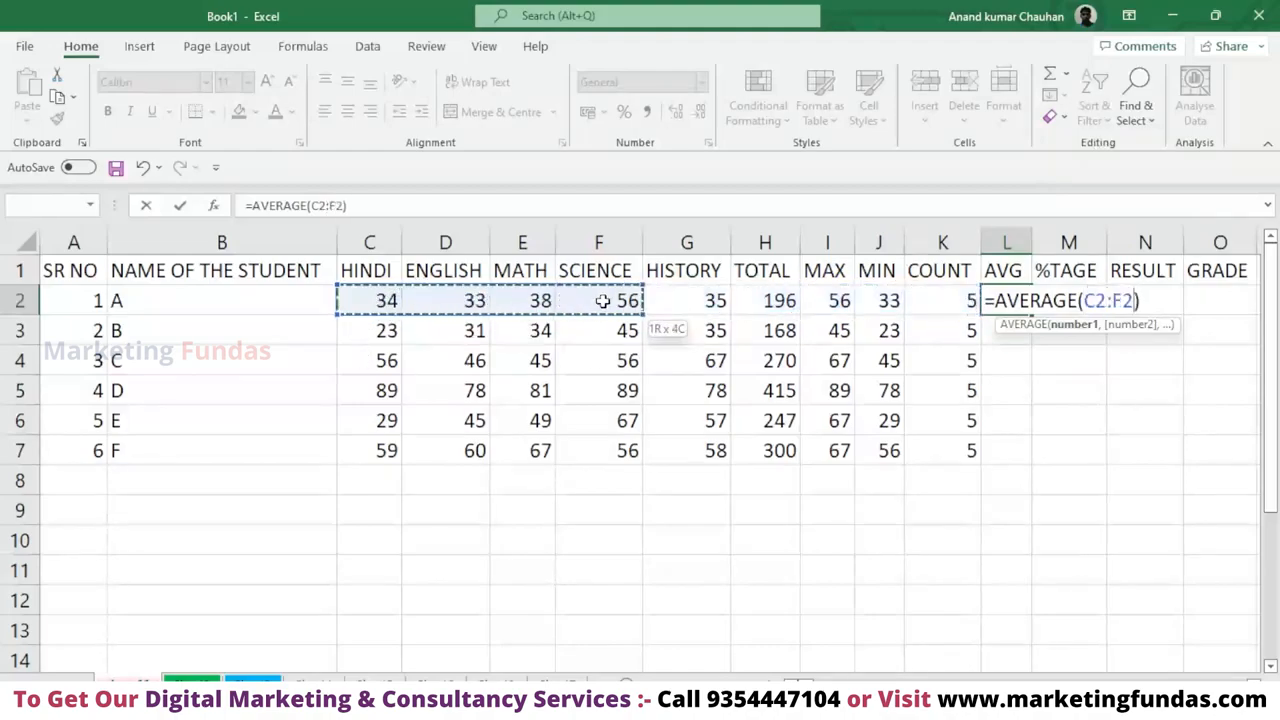
left_click_drag(603, 301, 690, 300)
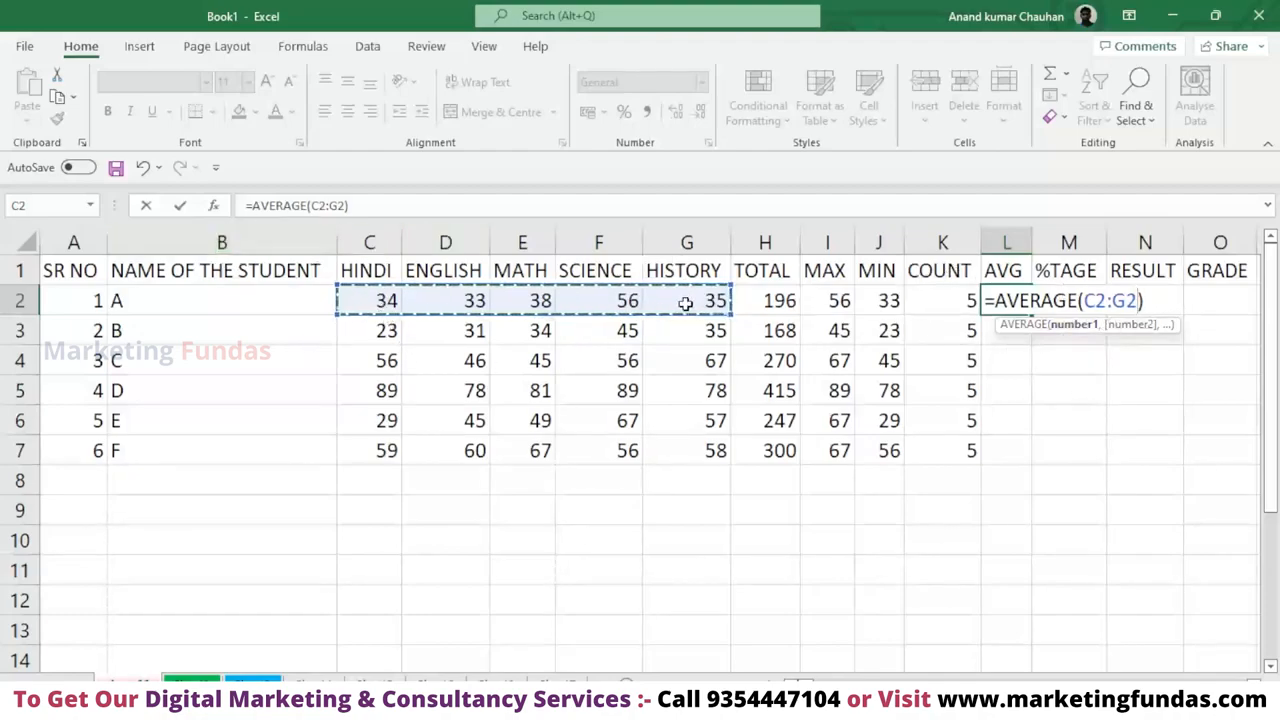
key("Return")
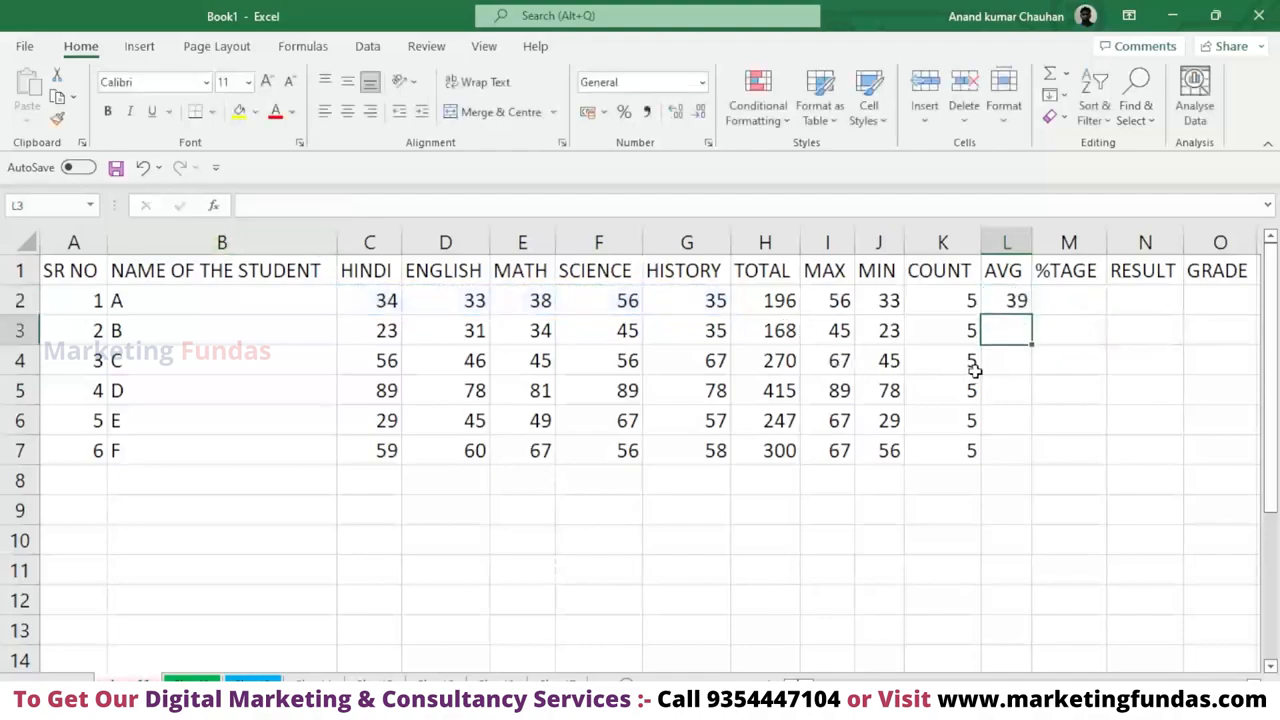
left_click(1010, 301)
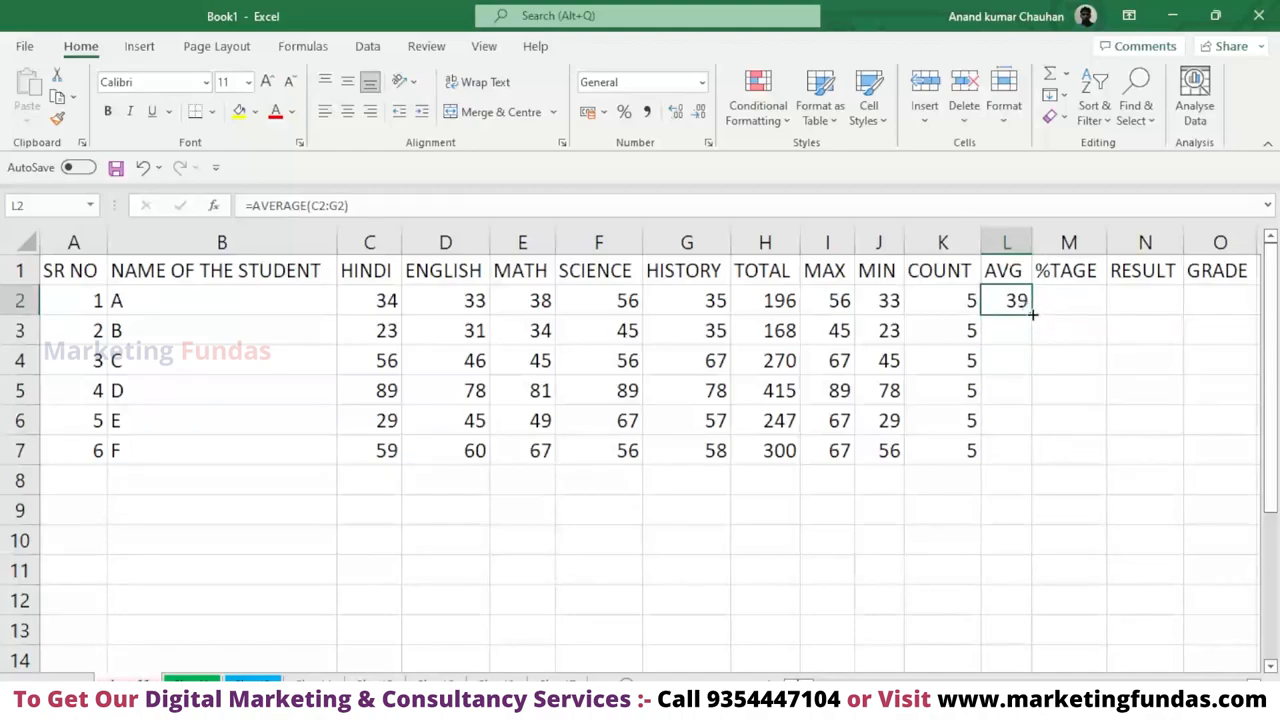
double_click(1032, 314)
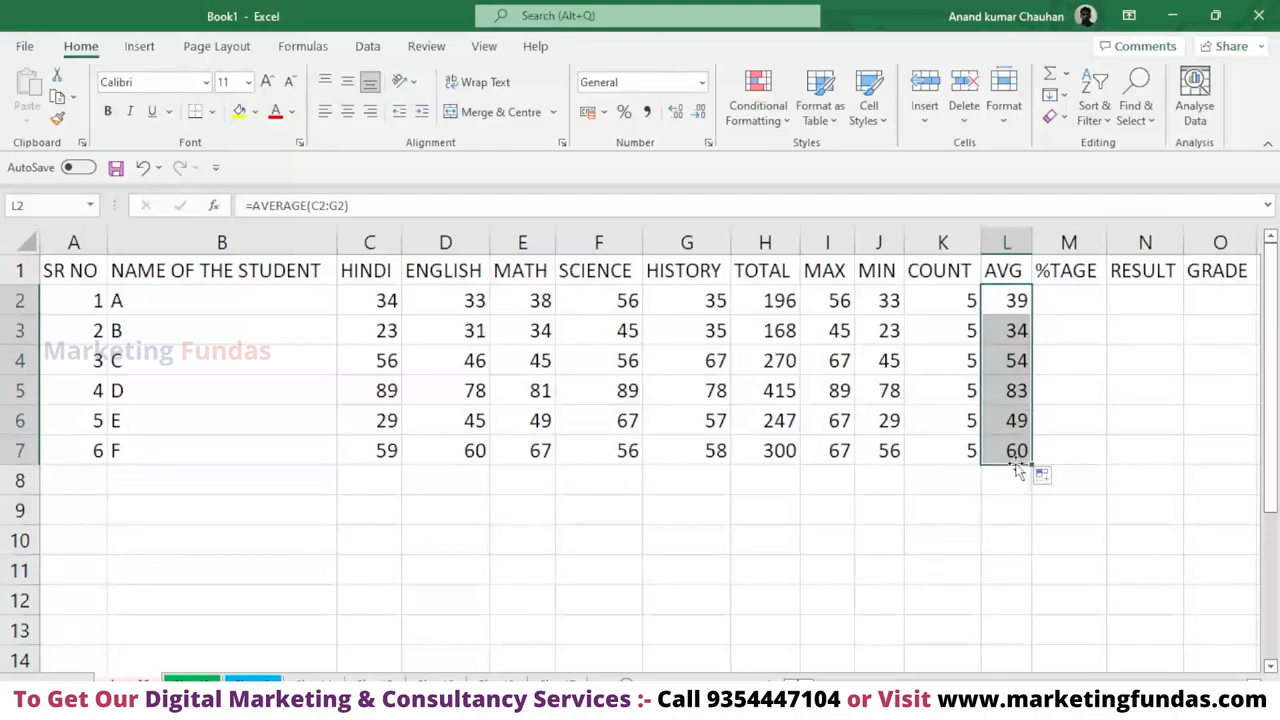
Enter the formula =H2/500 in M2 under %TAGE to divide the first student's total by 500.
left_click(1066, 300)
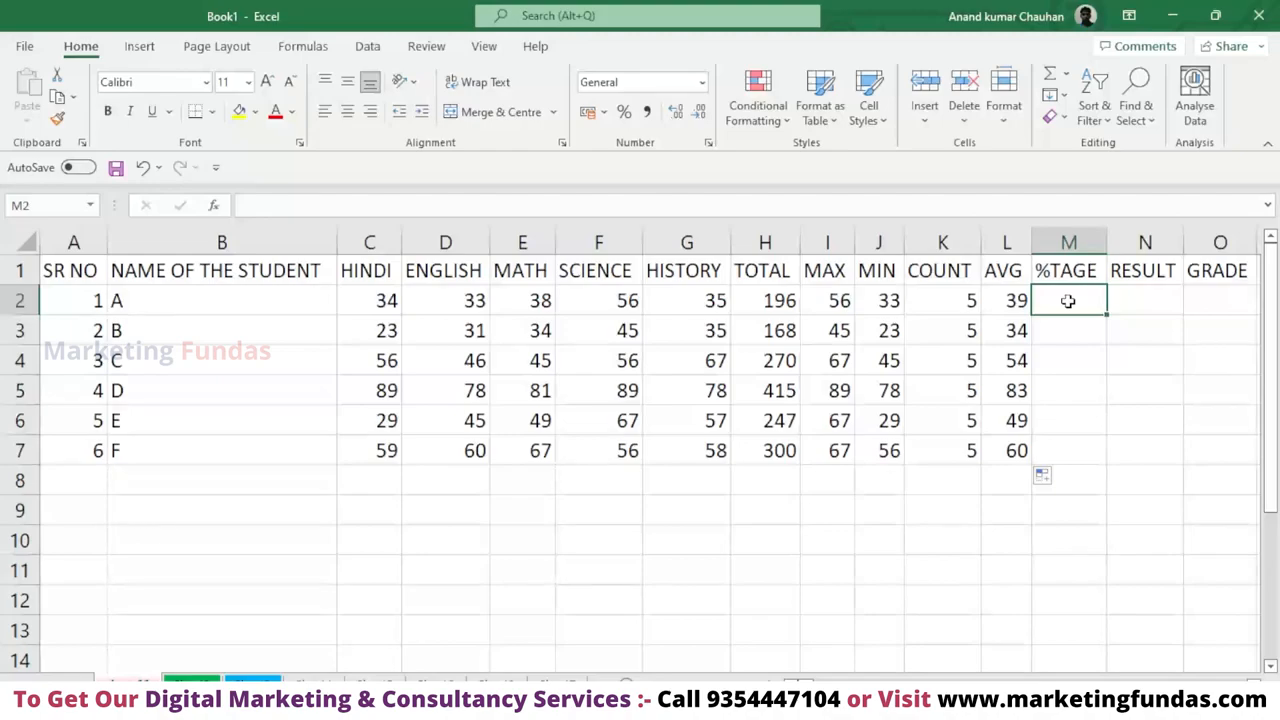
left_click(778, 300)
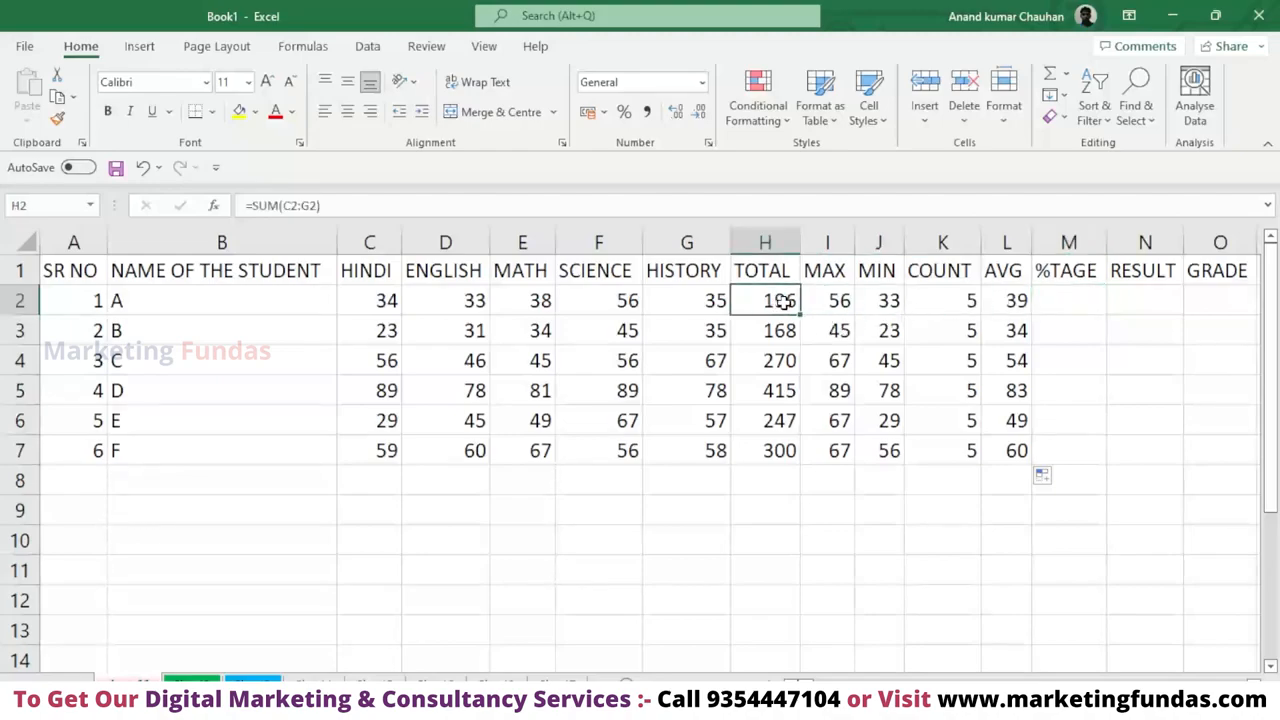
left_click(1073, 301)
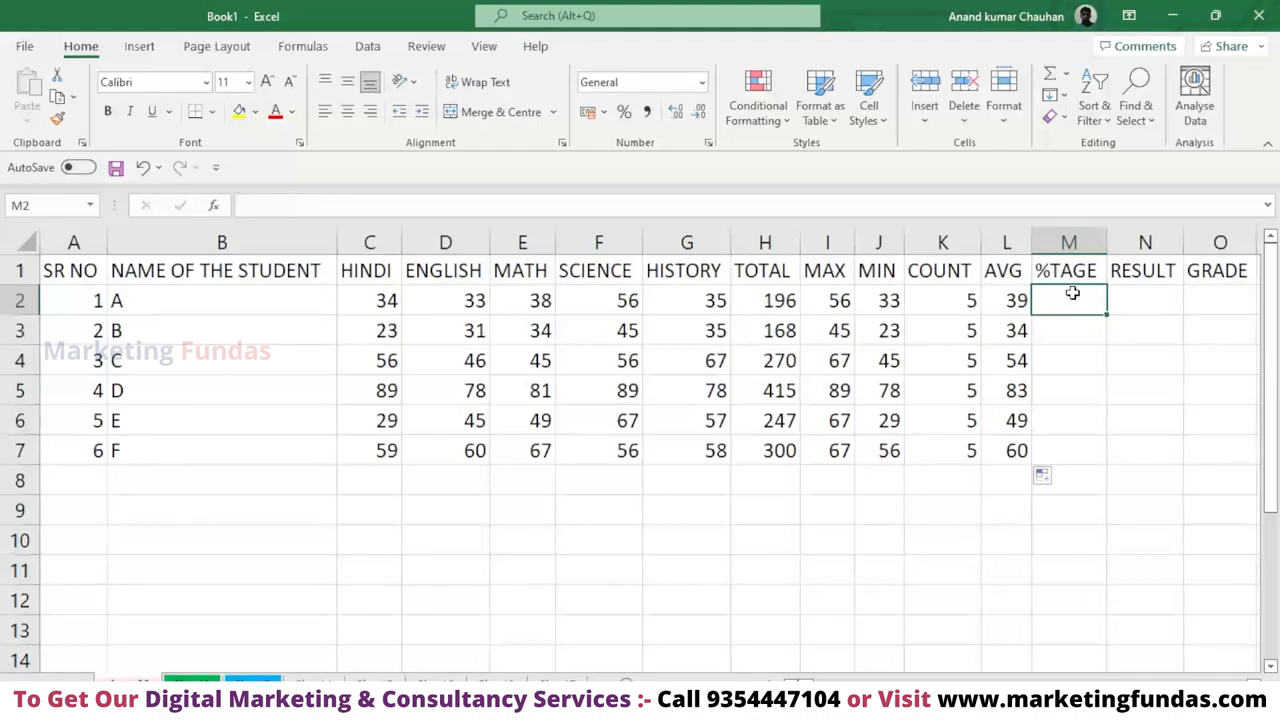
type("=")
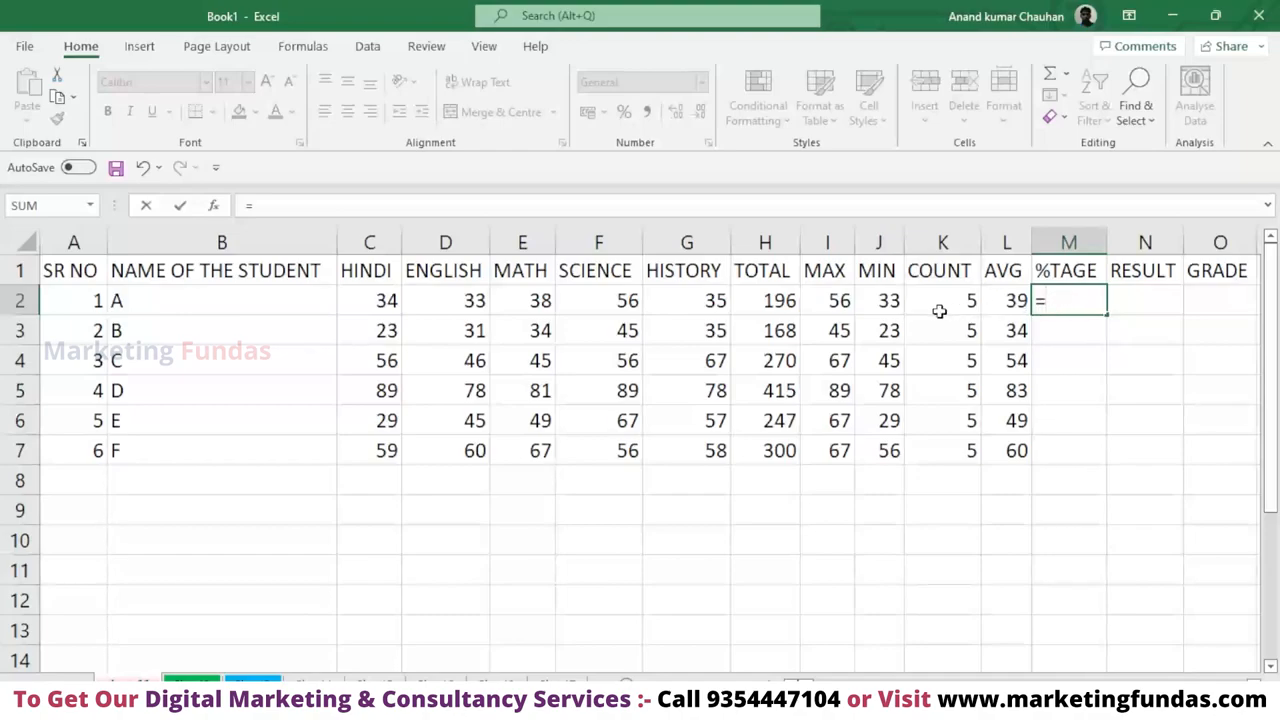
left_click(788, 305)
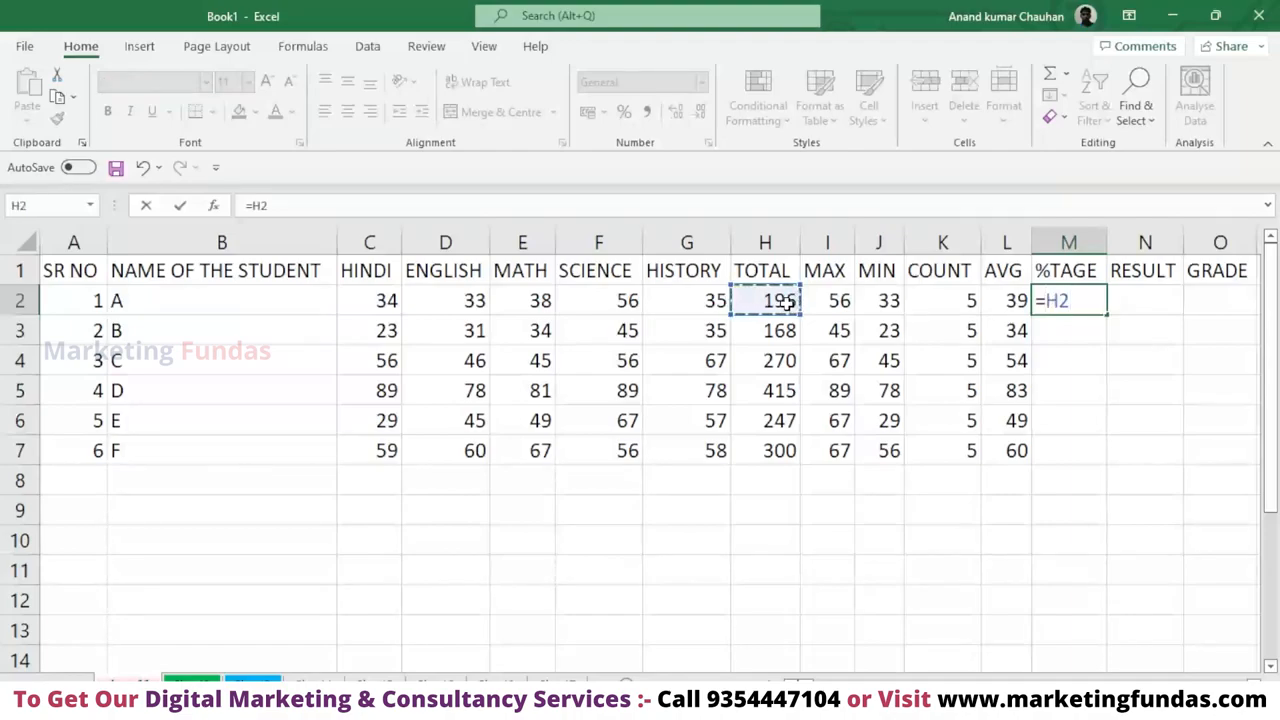
type("/")
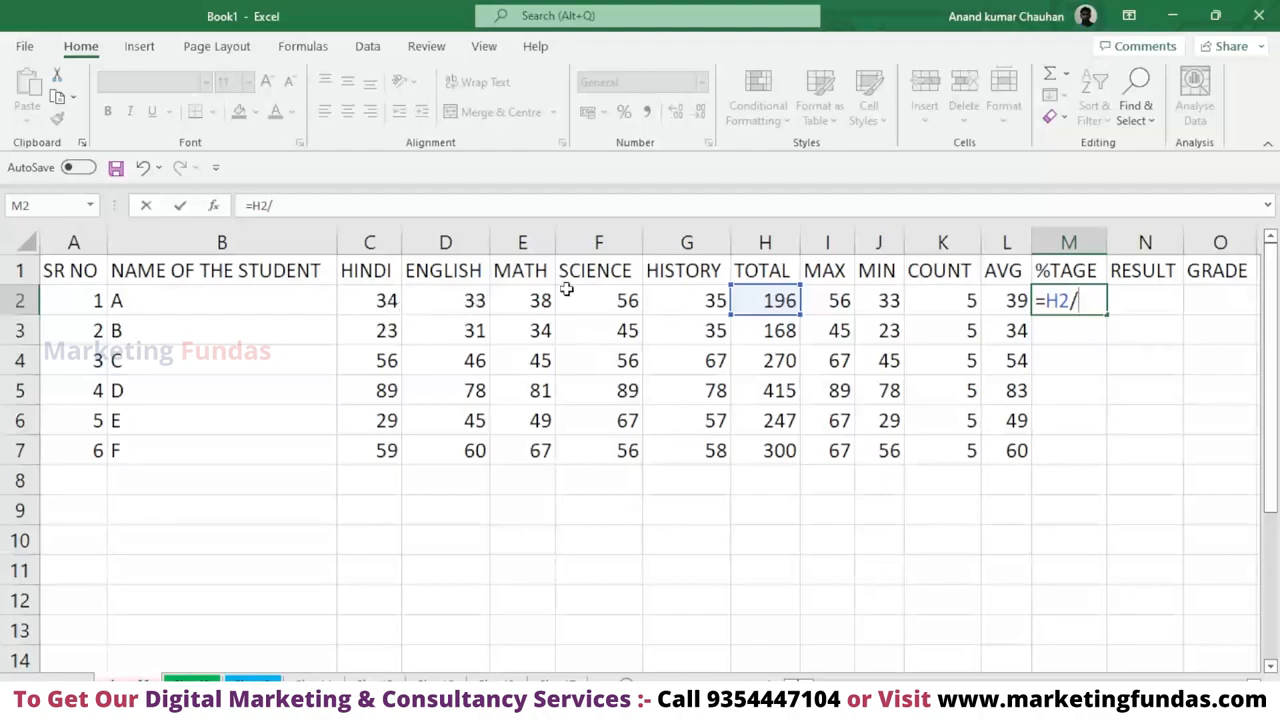
type("500")
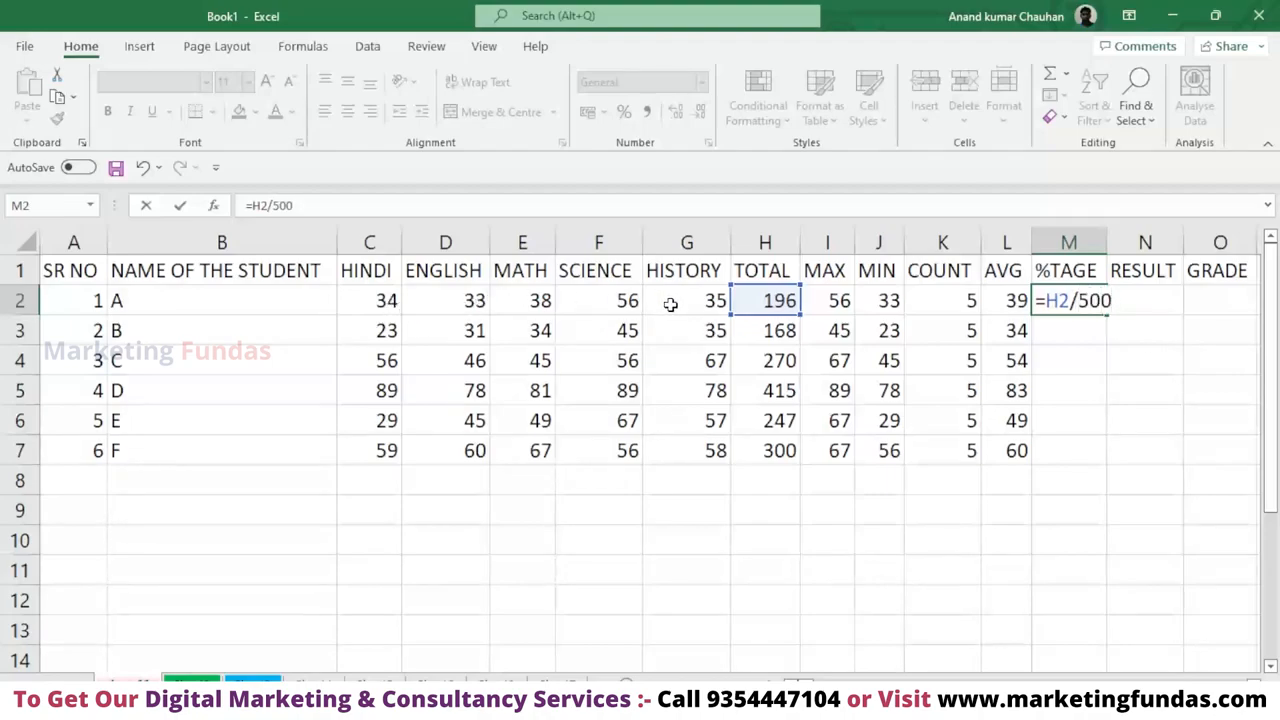
key("Return")
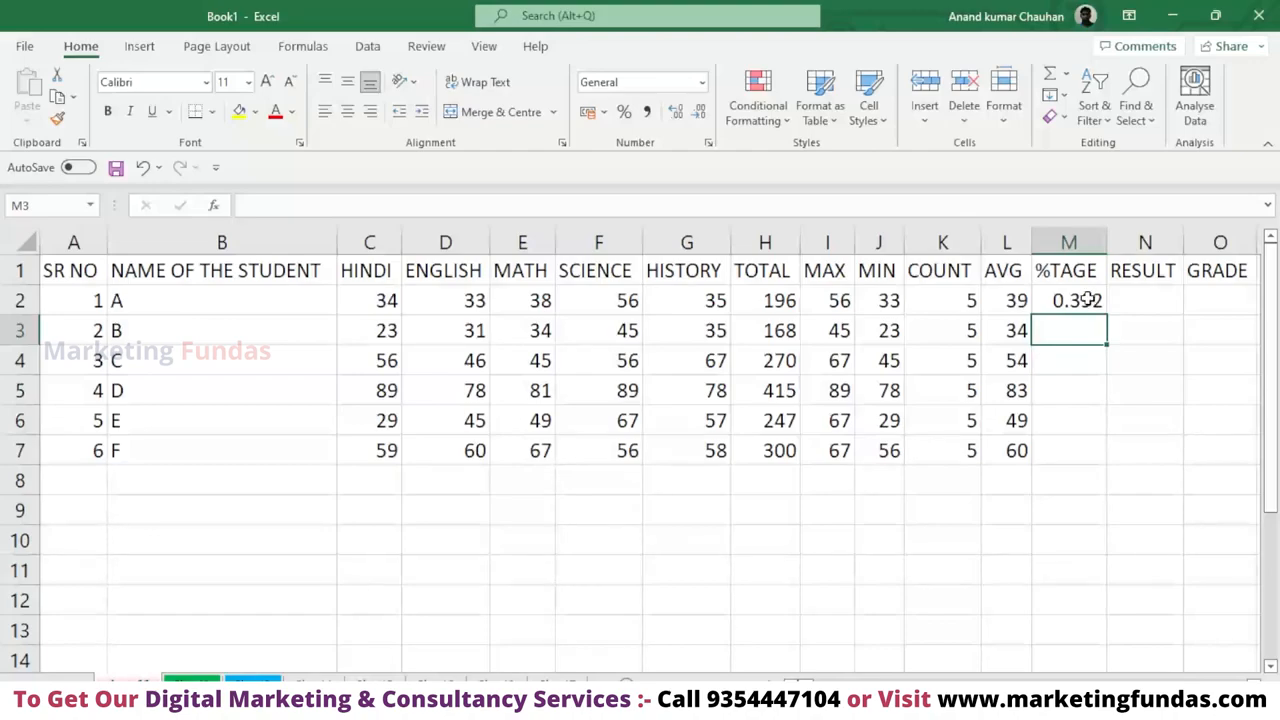
Extend the percentage formula in M2 to =H2/500*100.
left_click(1088, 300)
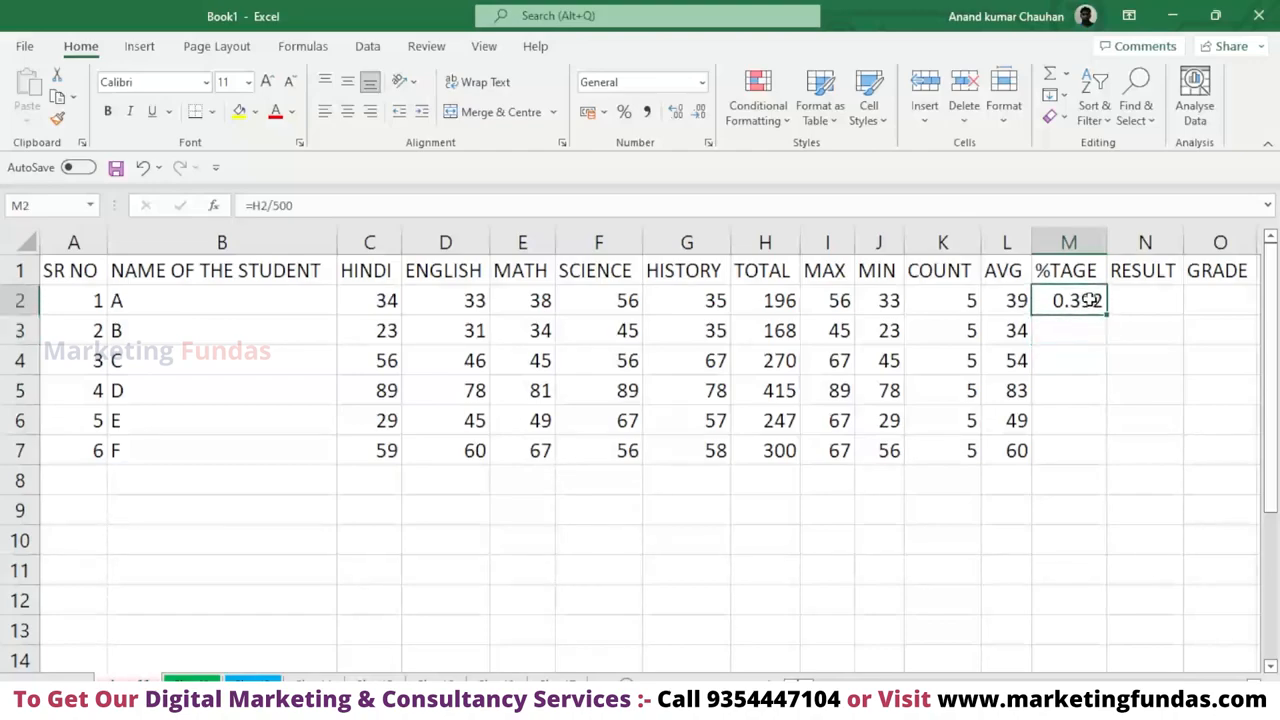
double_click(1088, 300)
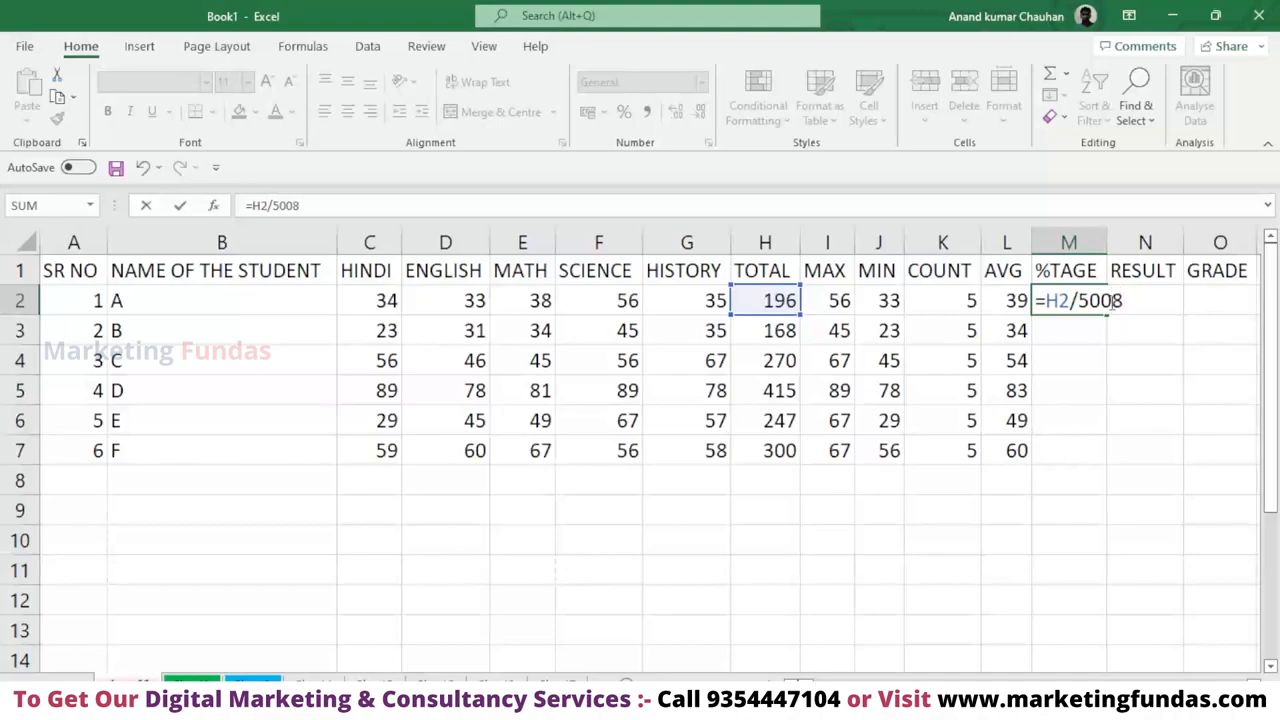
type("*100")
key("Return")
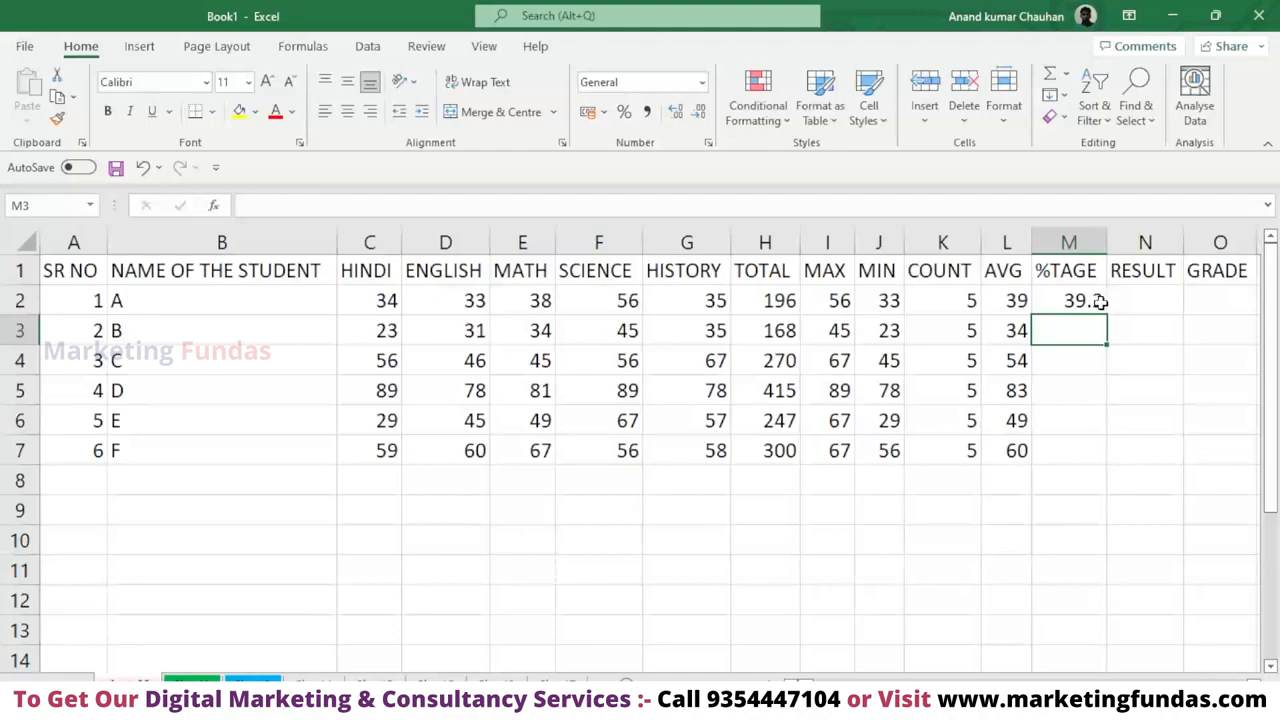
Add parentheses around the division in M2 so the formula reads =(H2/500)*100.
left_click(1100, 302)
double_click(1101, 304)
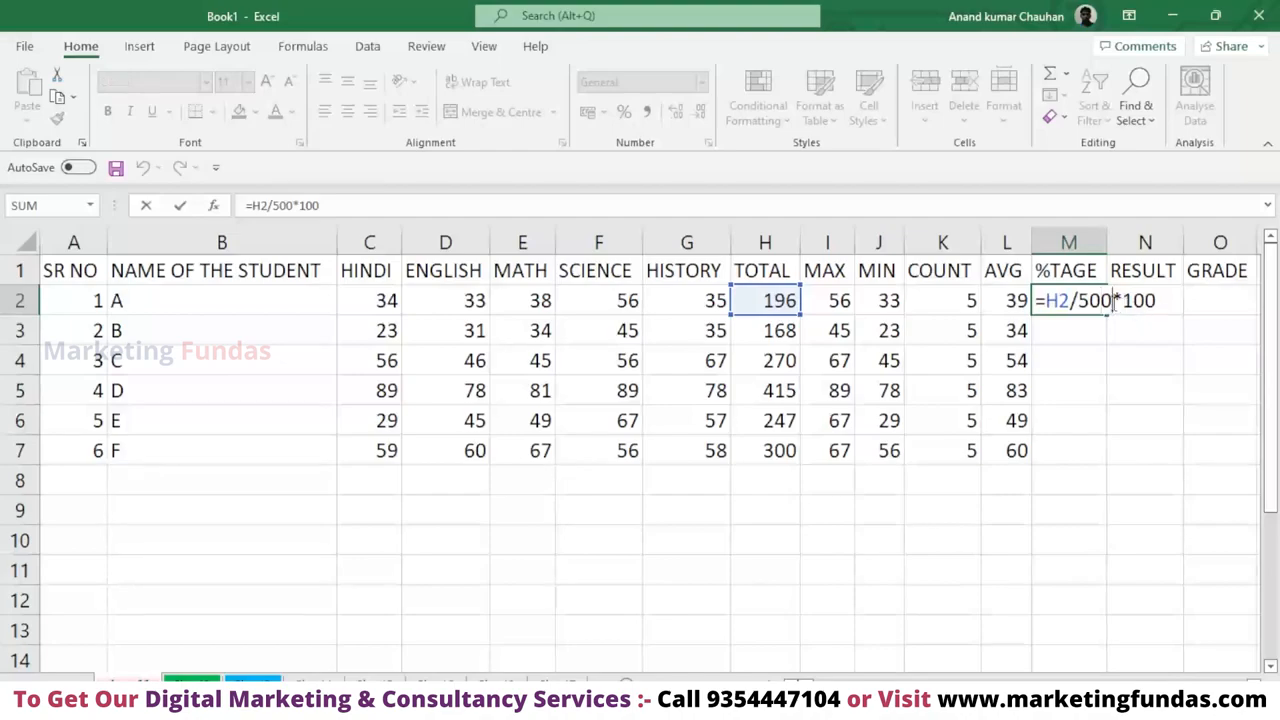
left_click(1113, 300)
type(")")
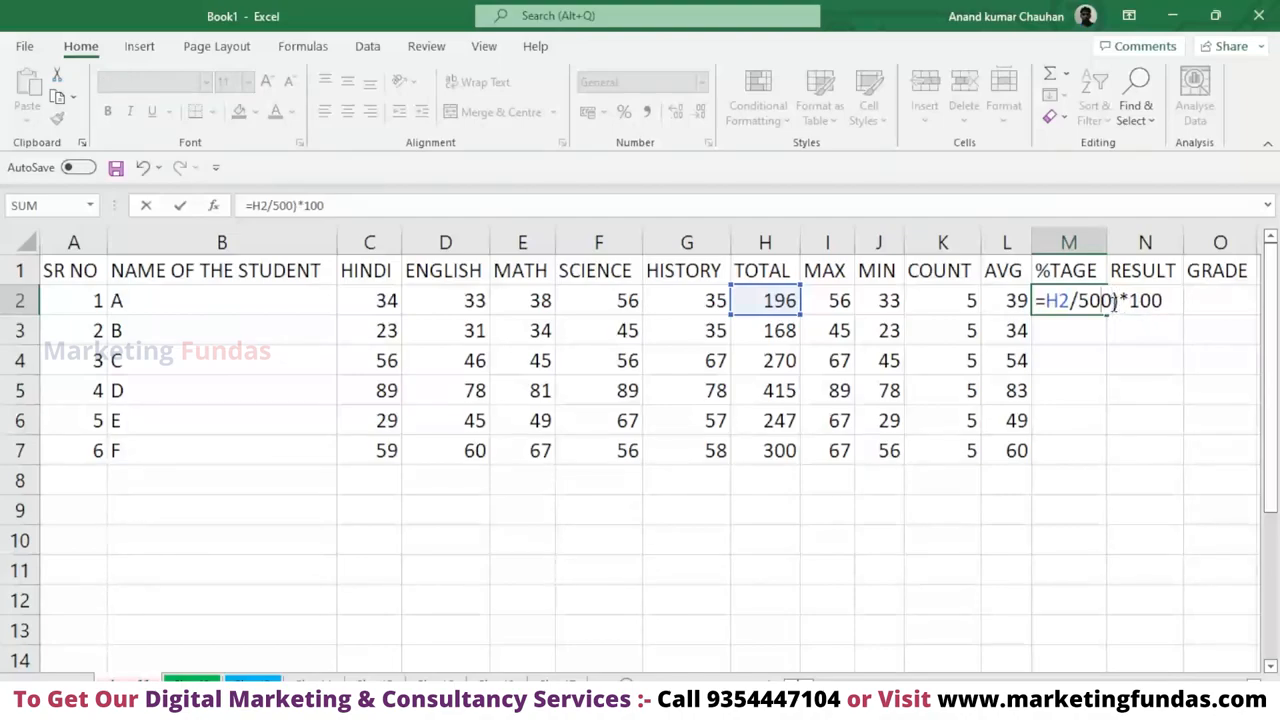
key("Left")
key("Left")
key("Left")
type("(")
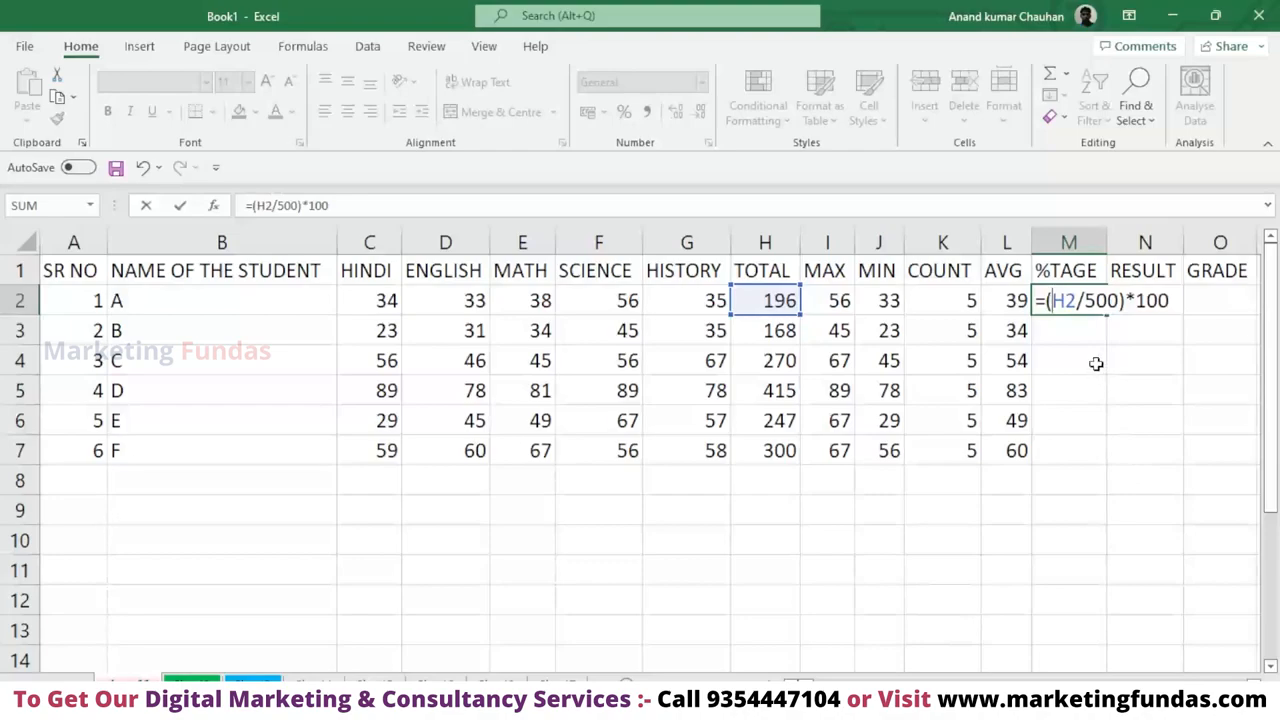
key("Return")
double_click(1089, 303)
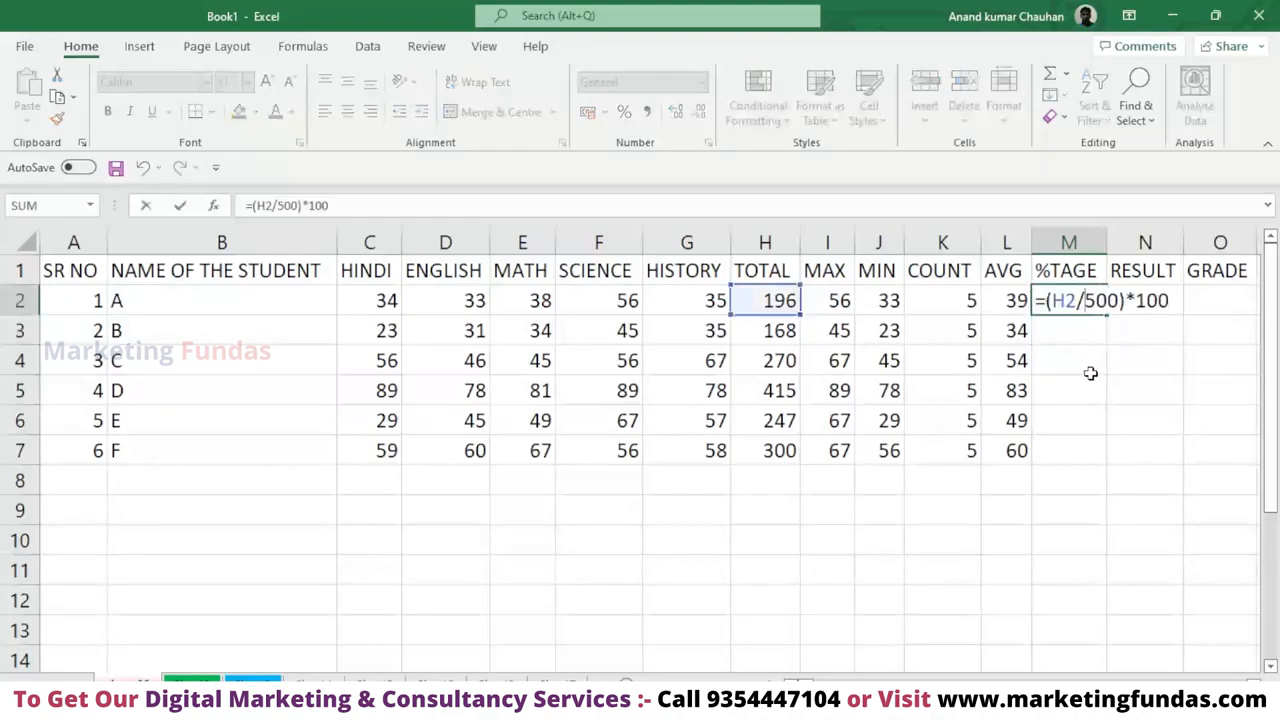
double_click(1100, 303)
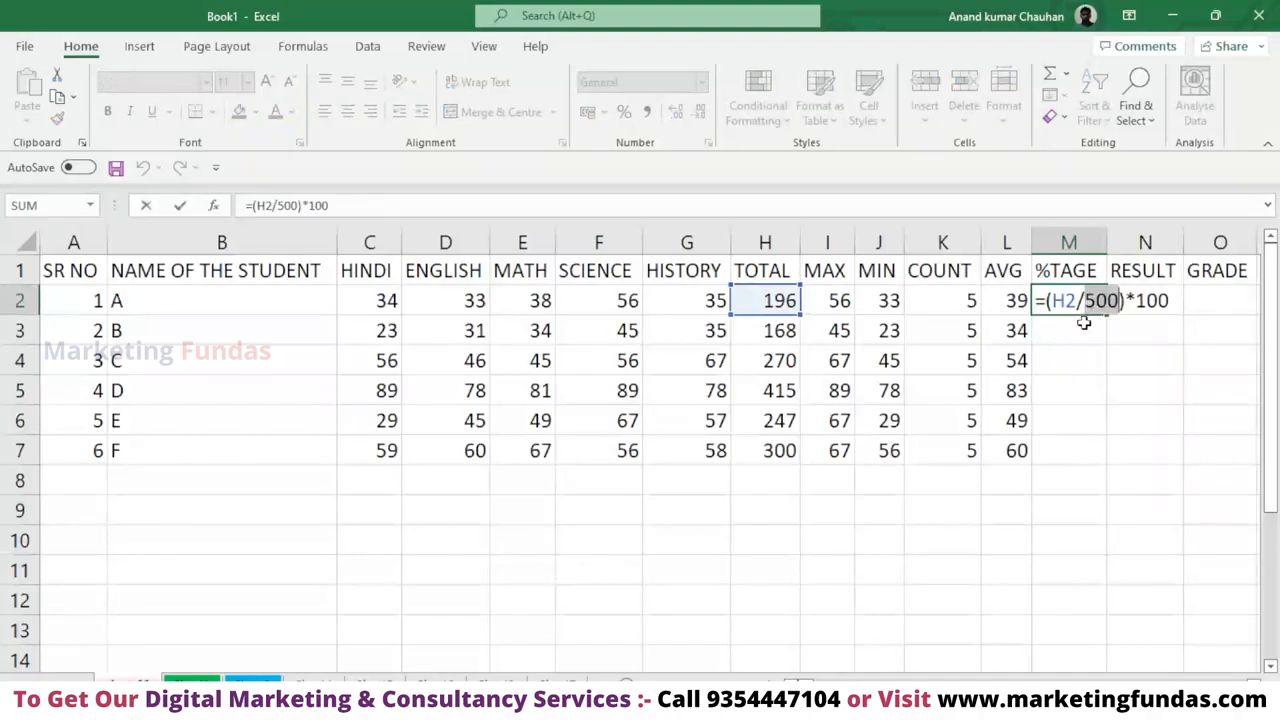
left_click(1080, 330)
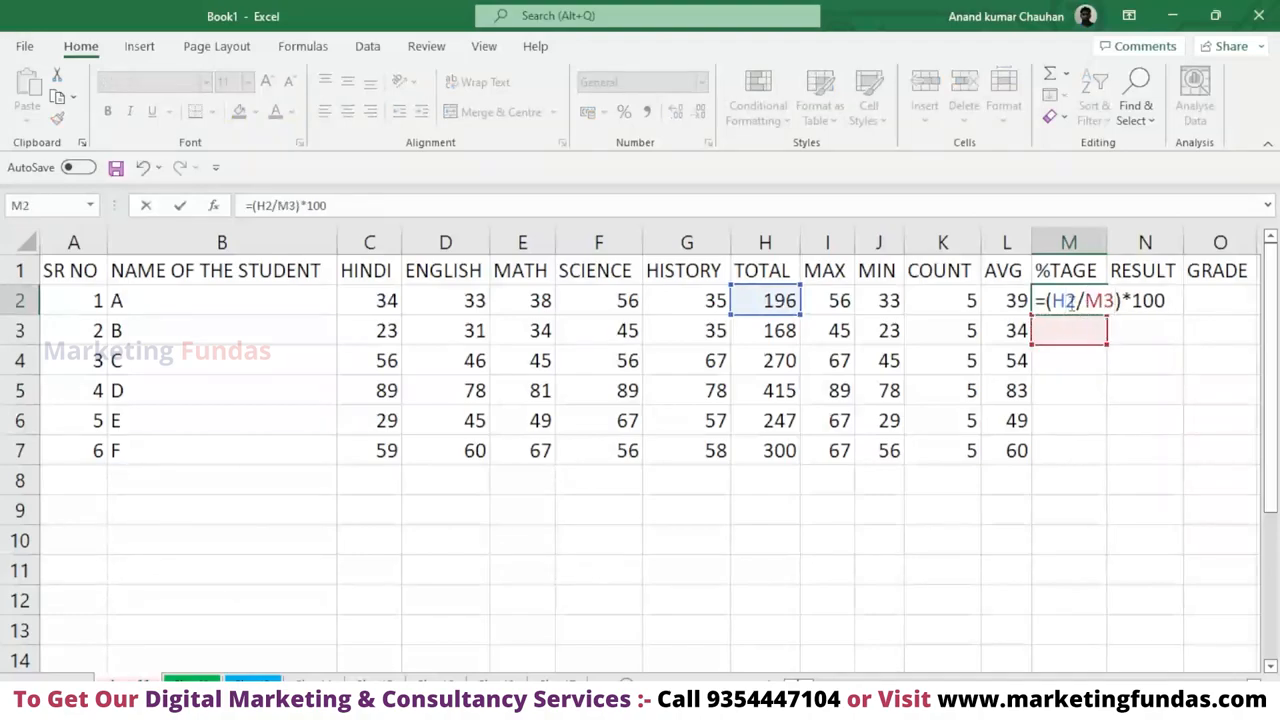
key("ctrl+z")
key("Return")
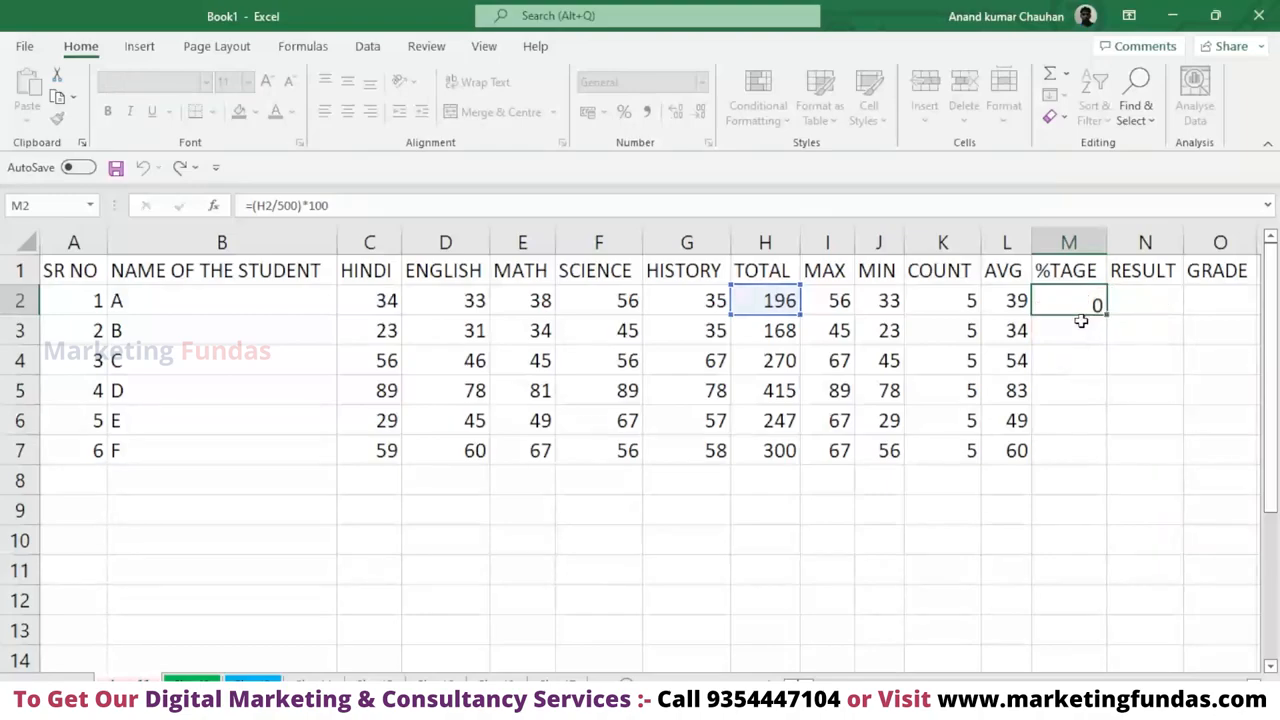
Fill the percentage formula from M2 down through M7 for all students and deselect the range.
left_click(1073, 300)
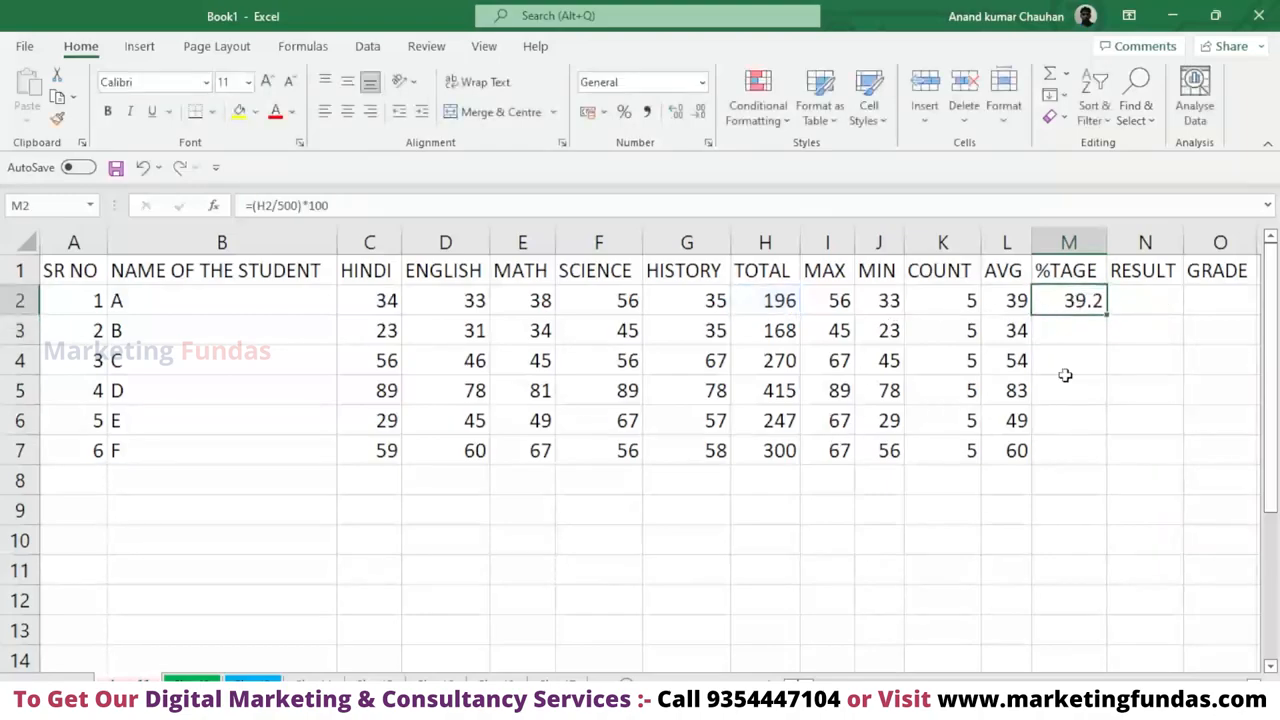
left_click_drag(1106, 313, 1097, 451)
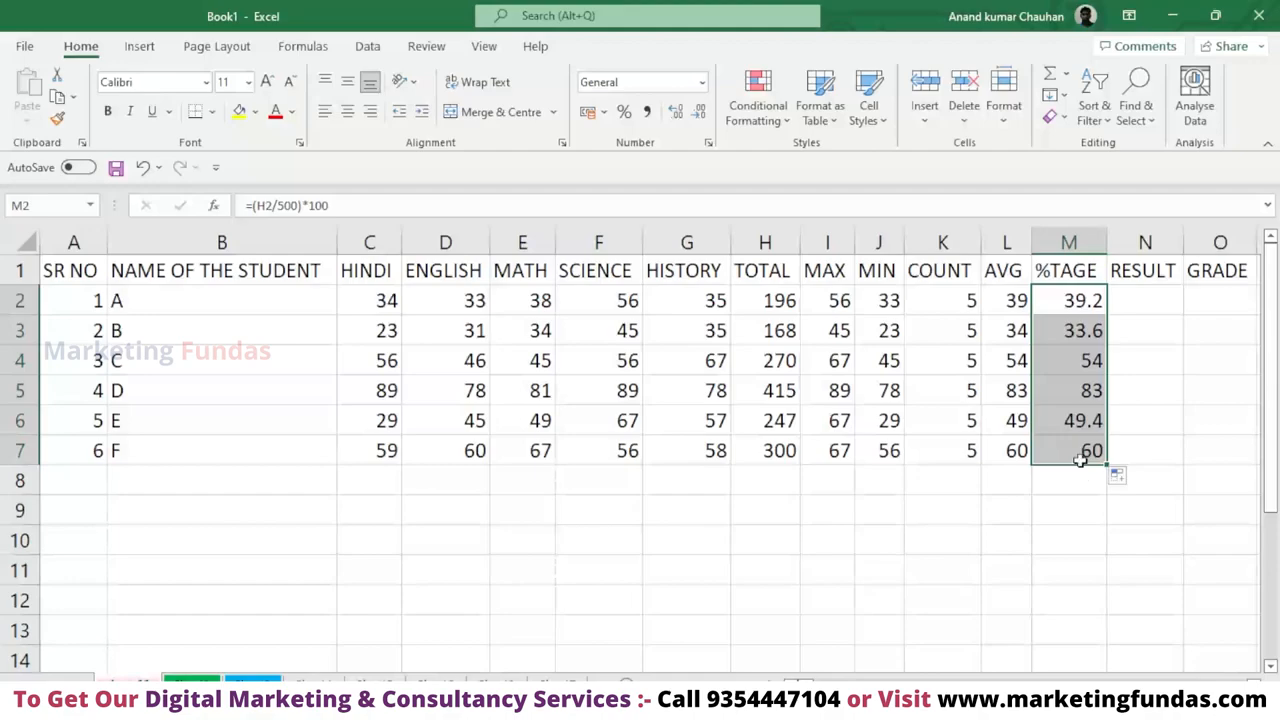
left_click(1145, 390)
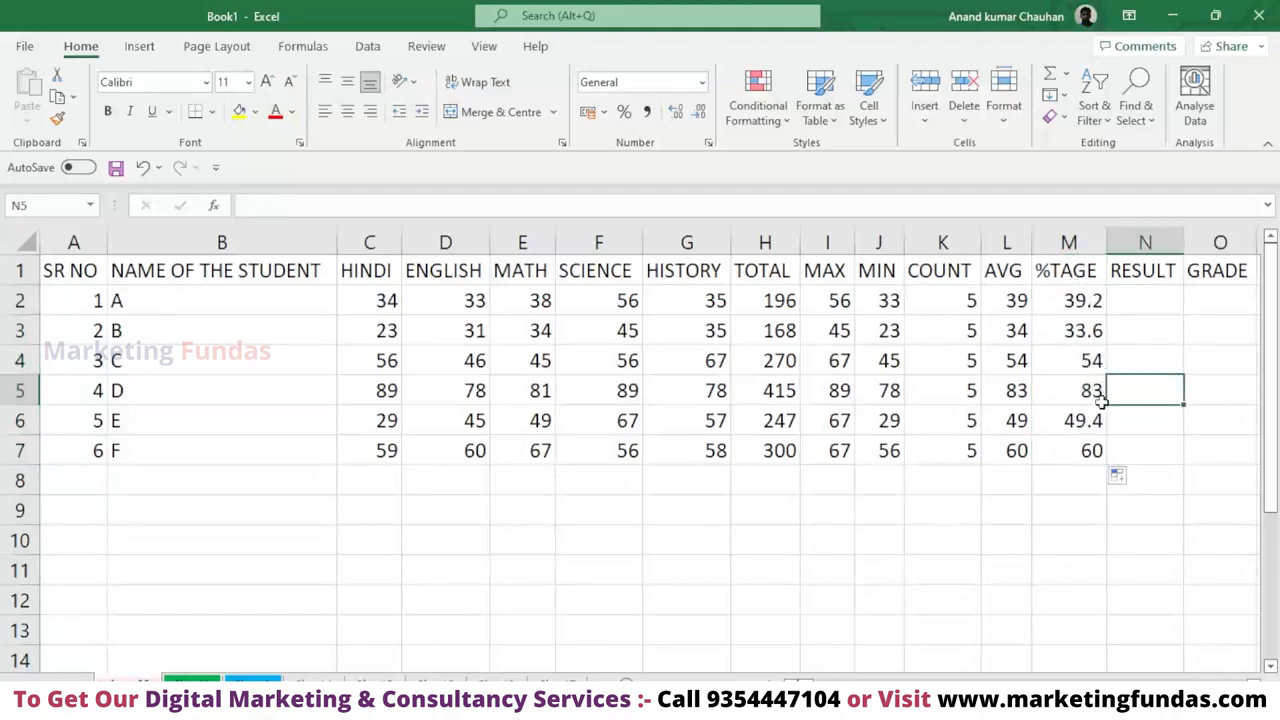
left_click(1088, 485)
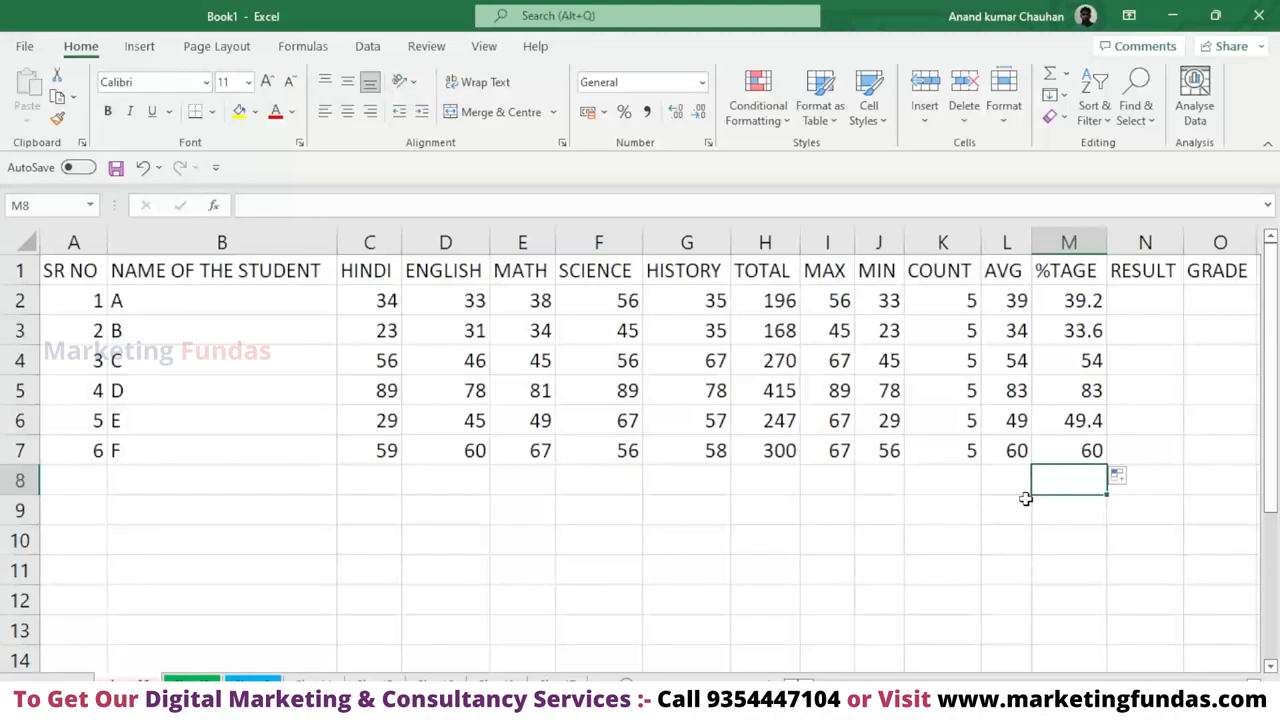
Select cell N2, the first student's cell under RESULT.
left_click(1151, 303)
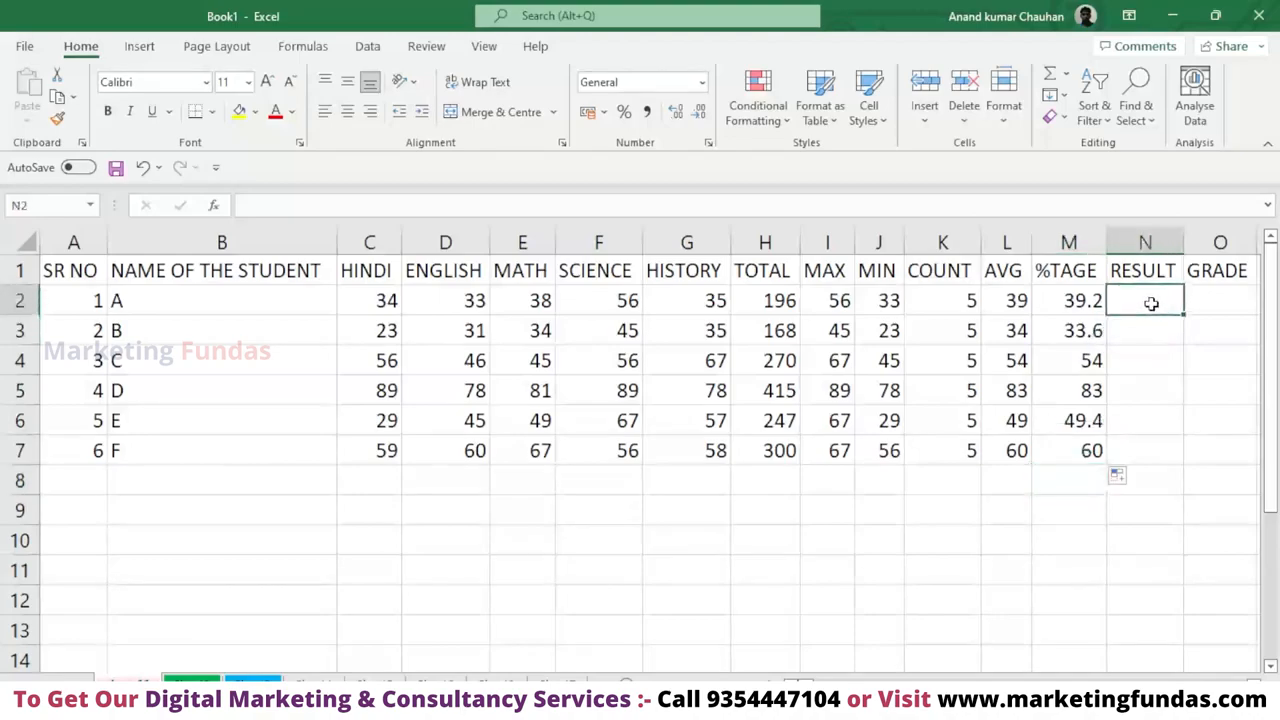